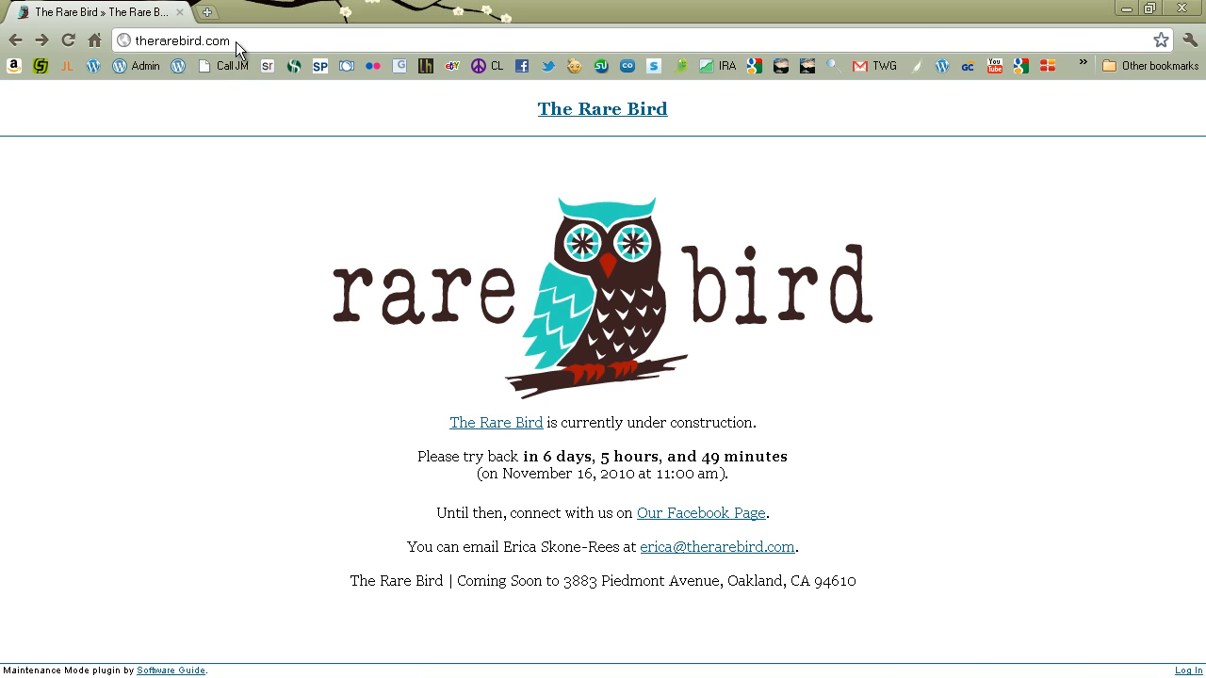
Log in to the site's WordPress admin with the account username and password, and save the password in the browser
click(1189, 671)
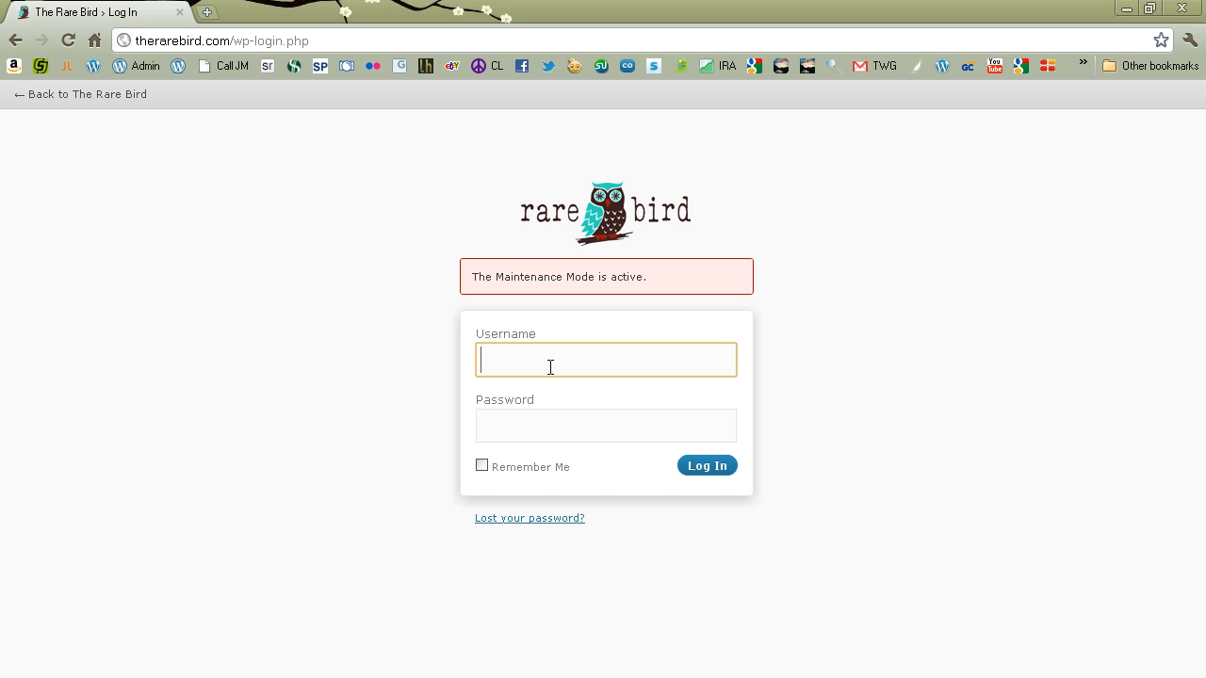
text(Erica)
key(Down)
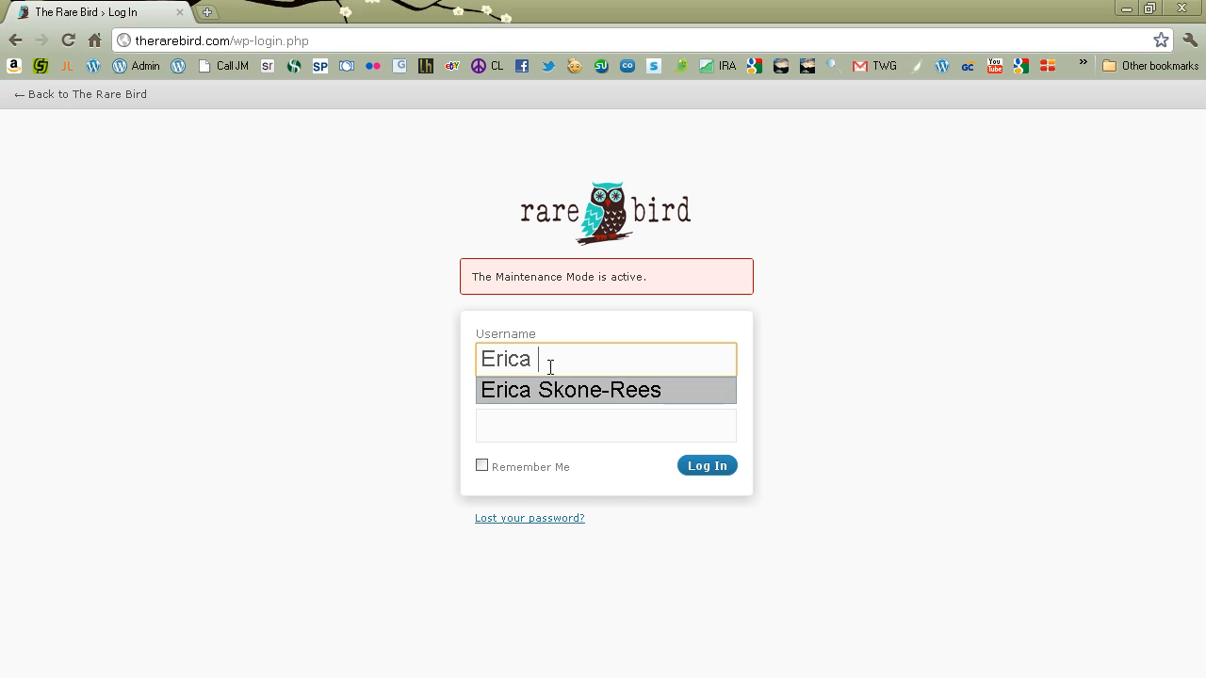
key(Tab)
text(••••••••)
key(Return)
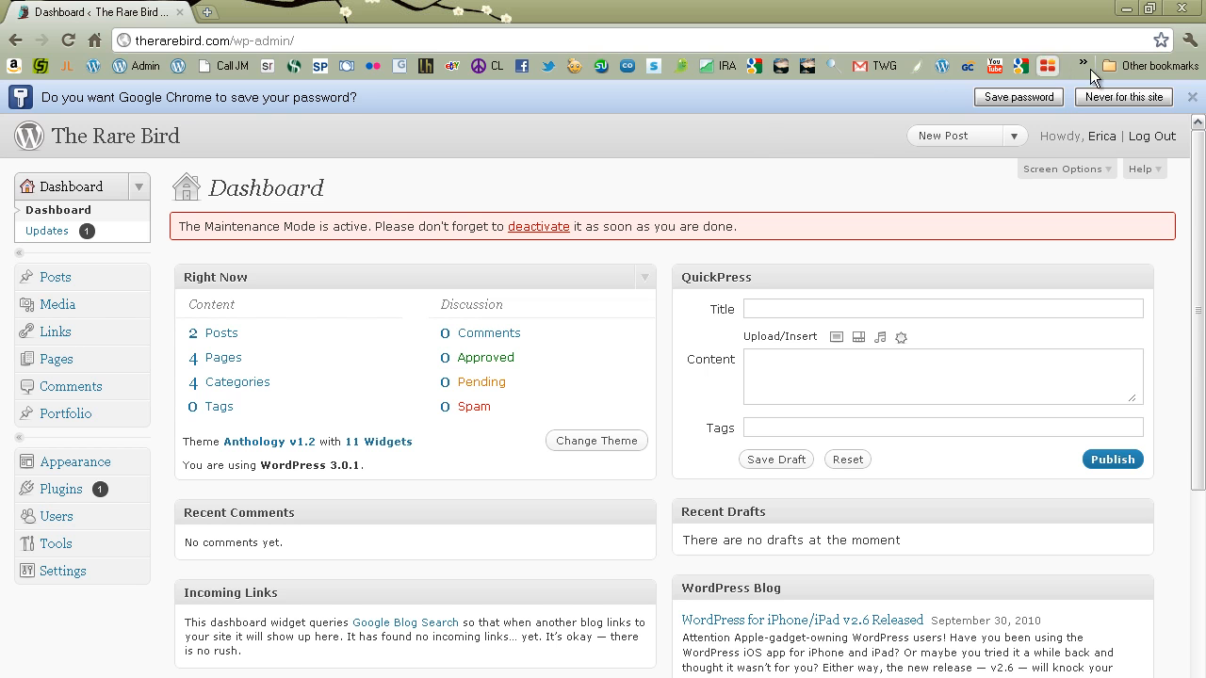
click(1026, 95)
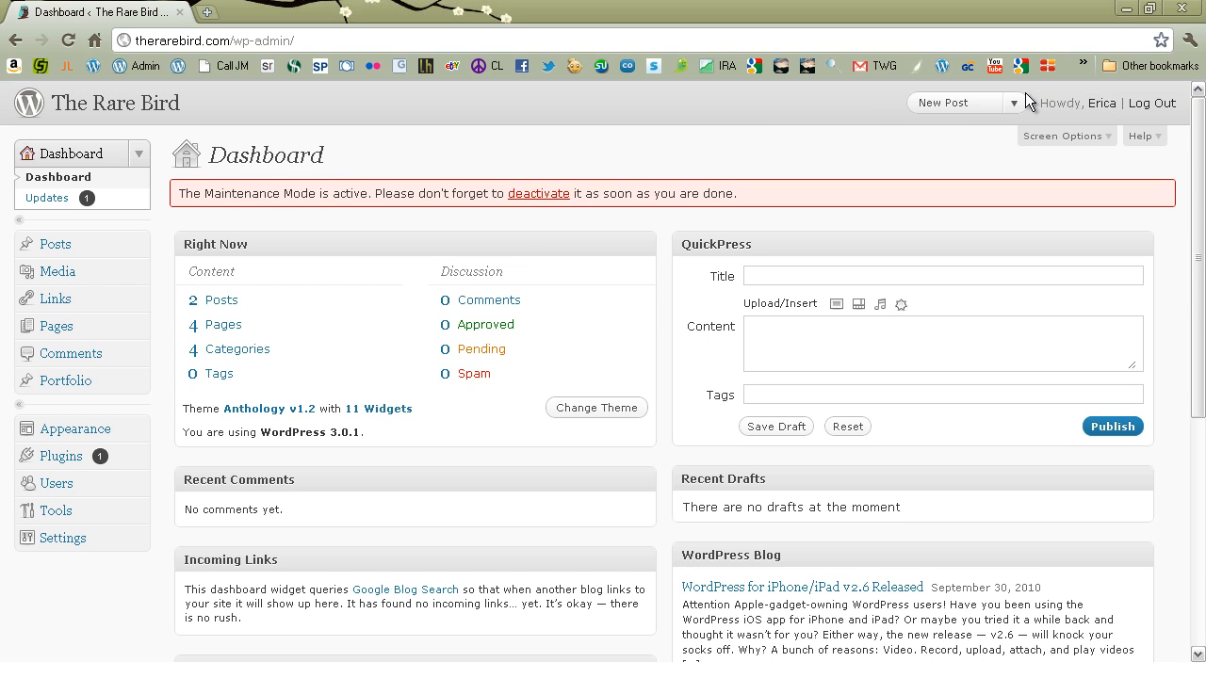
Open the live Rare Bird site in a new browser tab from the dashboard and switch to it
click(1015, 99)
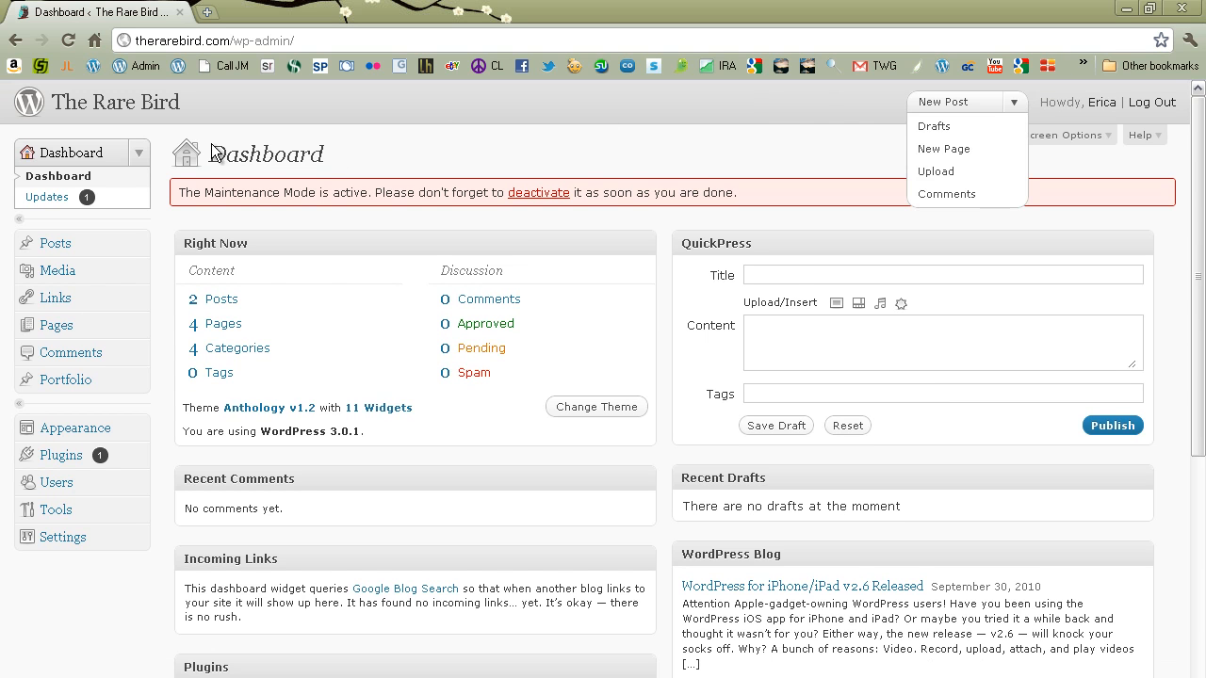
right_click(149, 103)
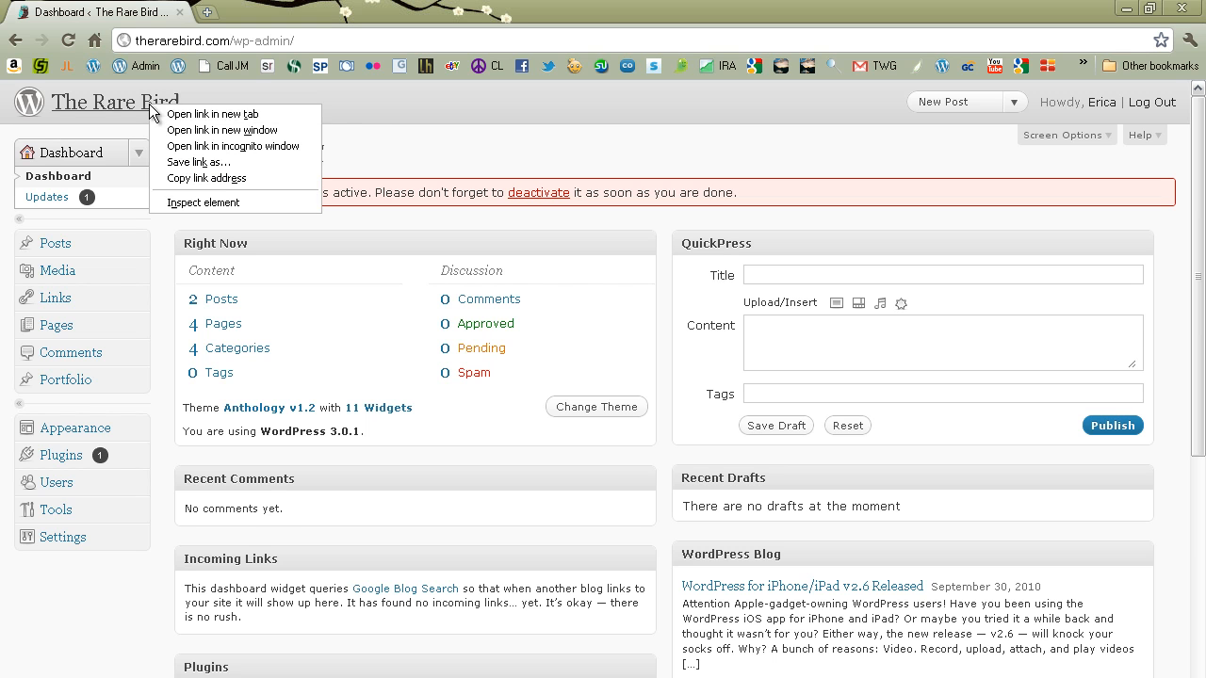
click(180, 113)
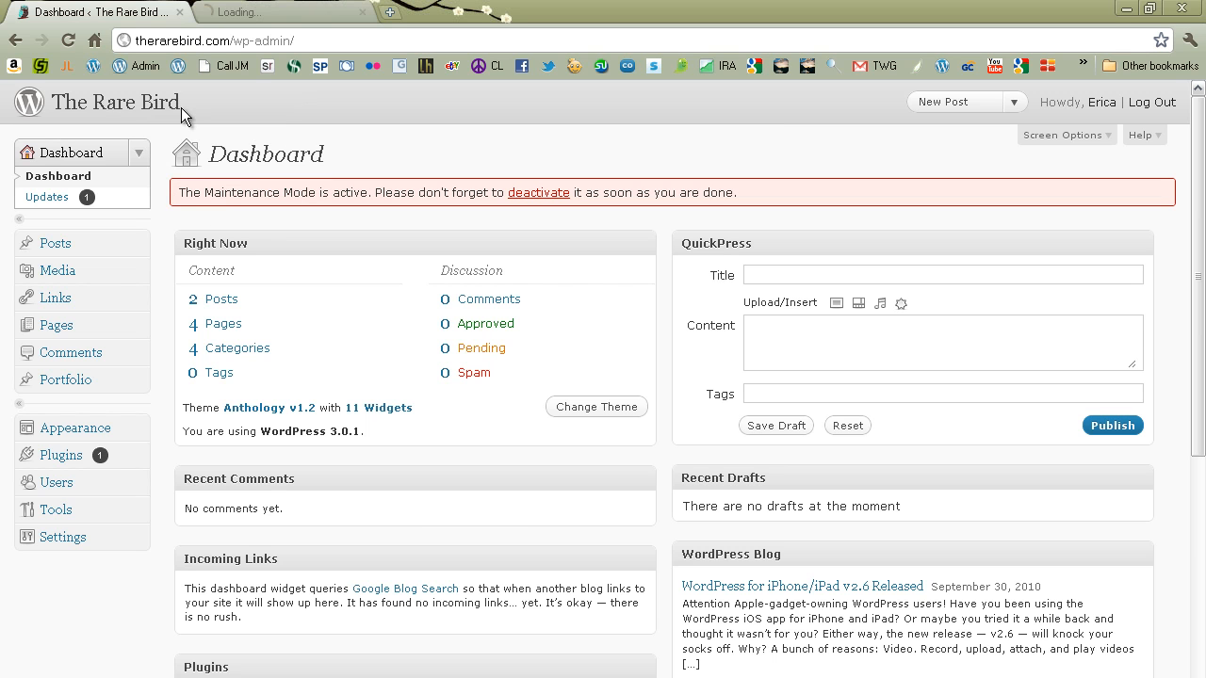
click(274, 13)
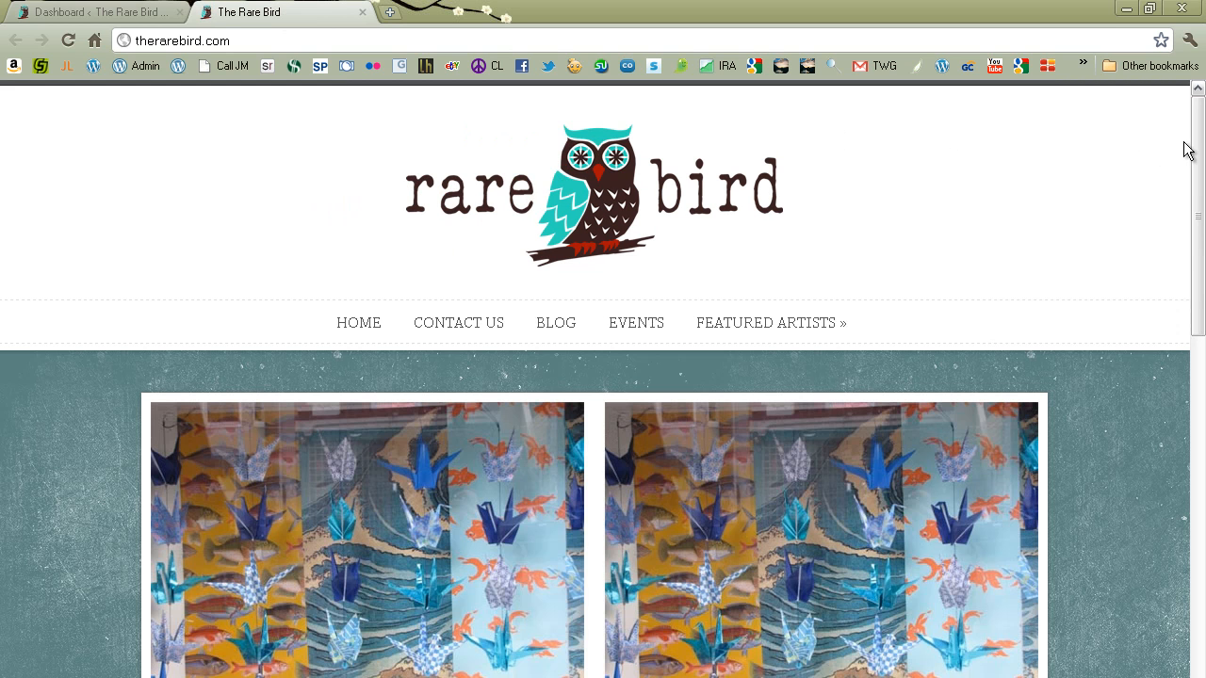
Look over the home page from the header menu and image slider through the Home text to the footer widgets
scroll(1195, 151, down, 1)
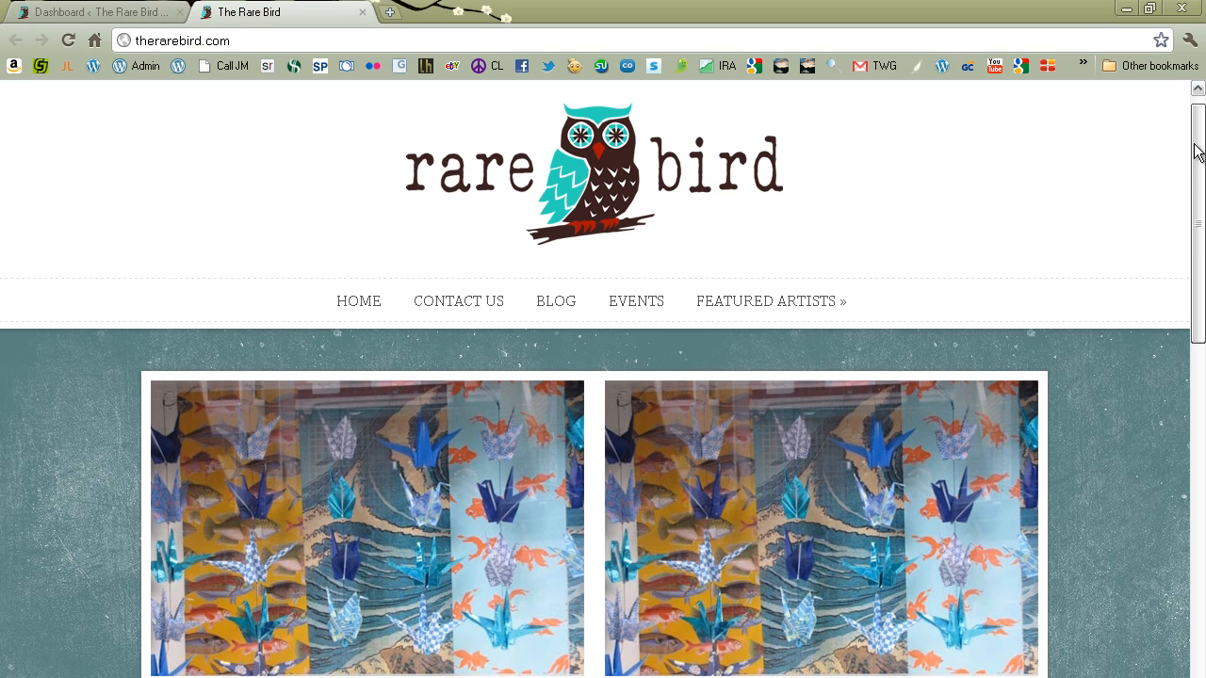
scroll(1197, 132, up, 1)
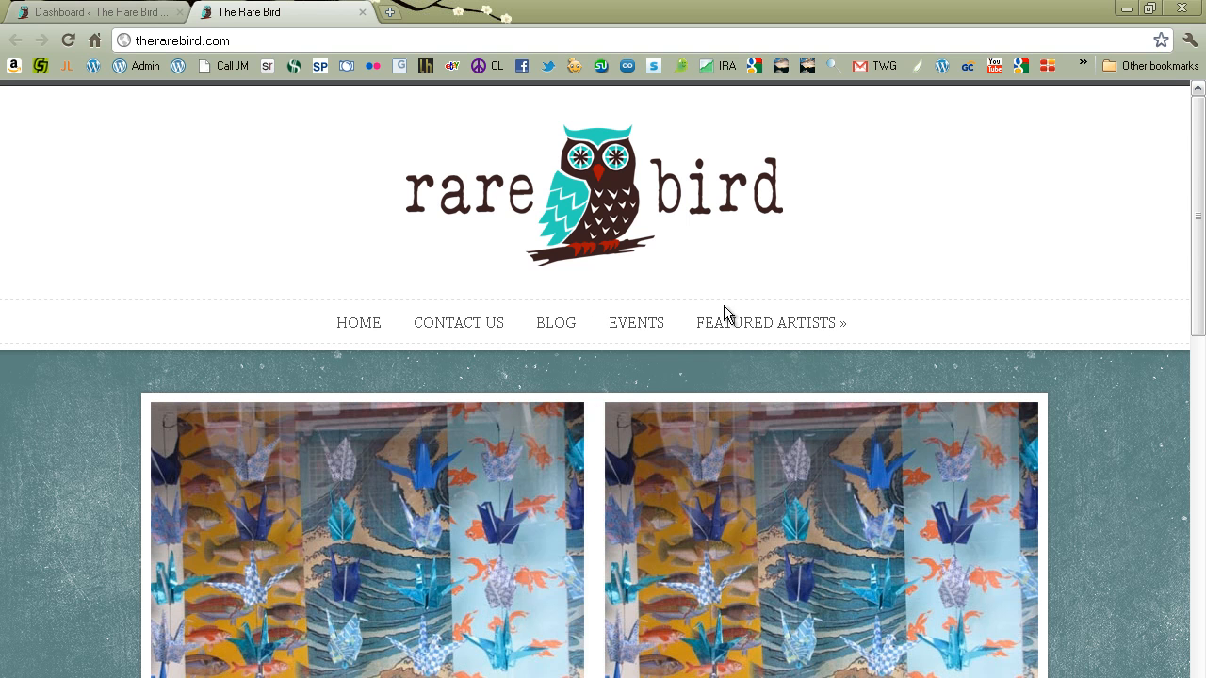
drag(1197, 264, 1187, 533)
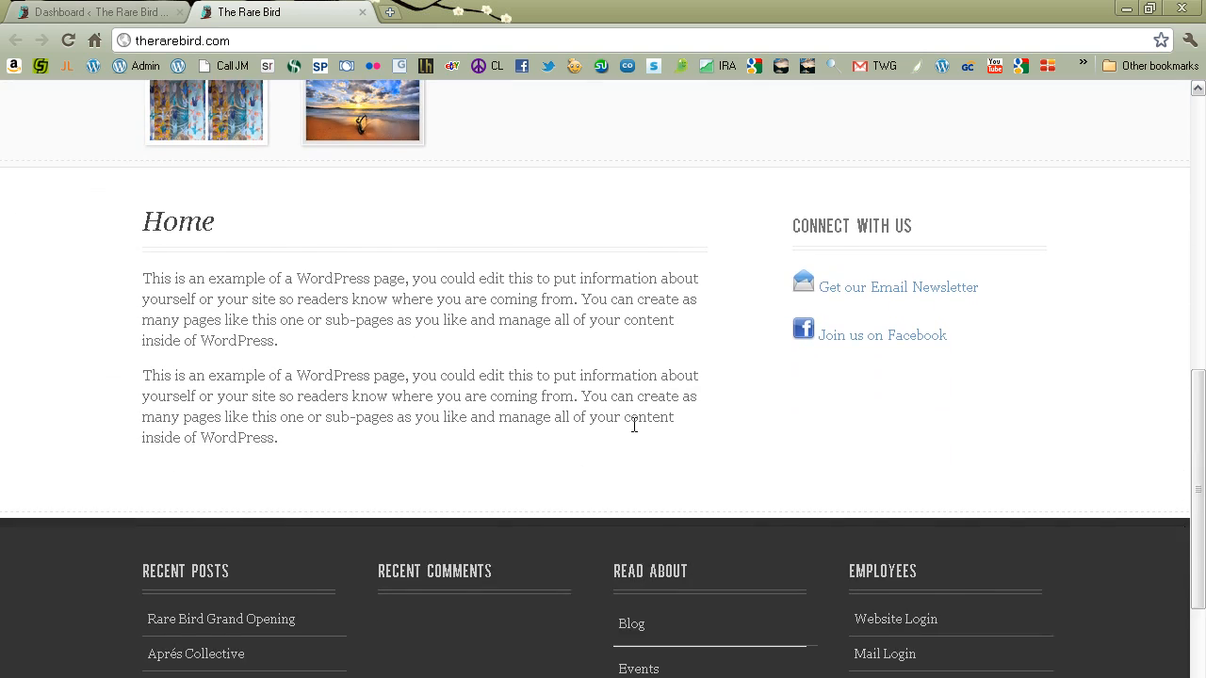
drag(367, 439, 147, 281)
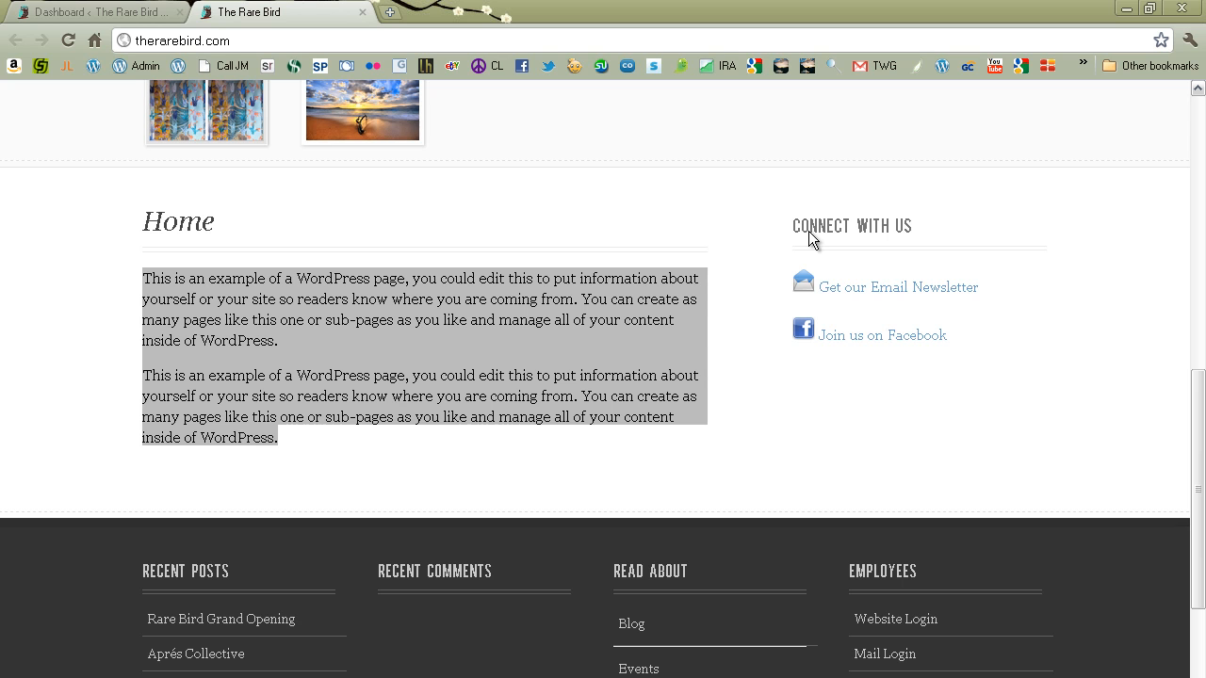
drag(1197, 417, 1198, 483)
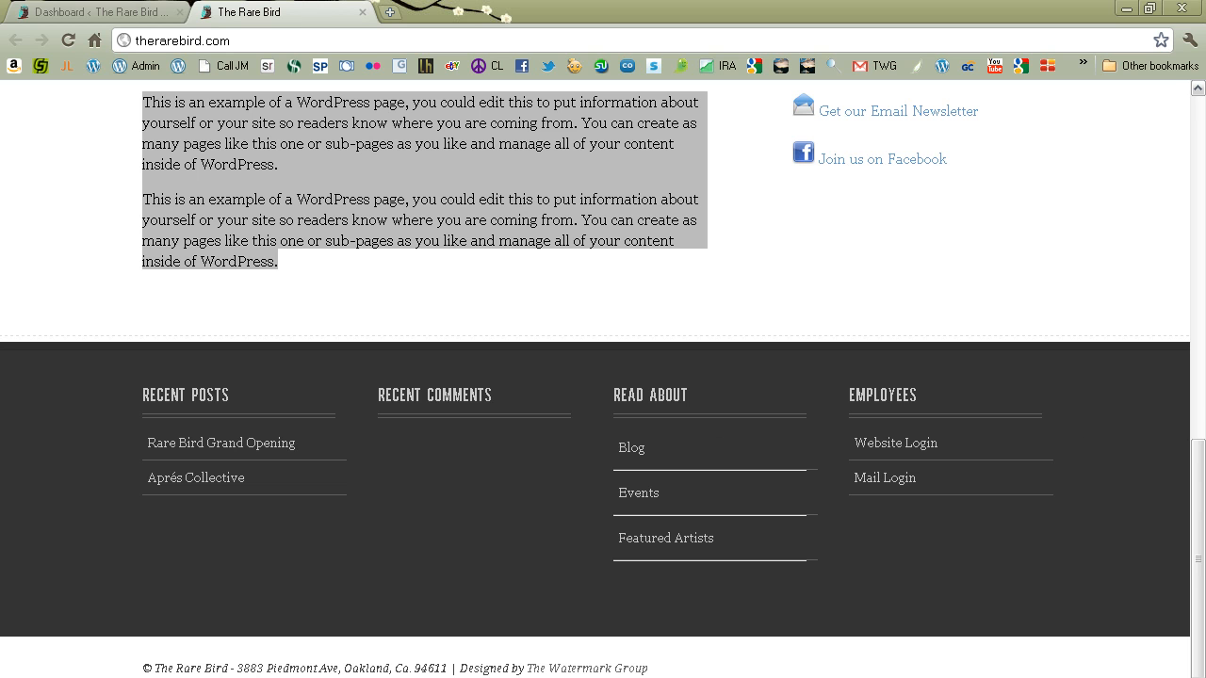
drag(1200, 461, 1199, 103)
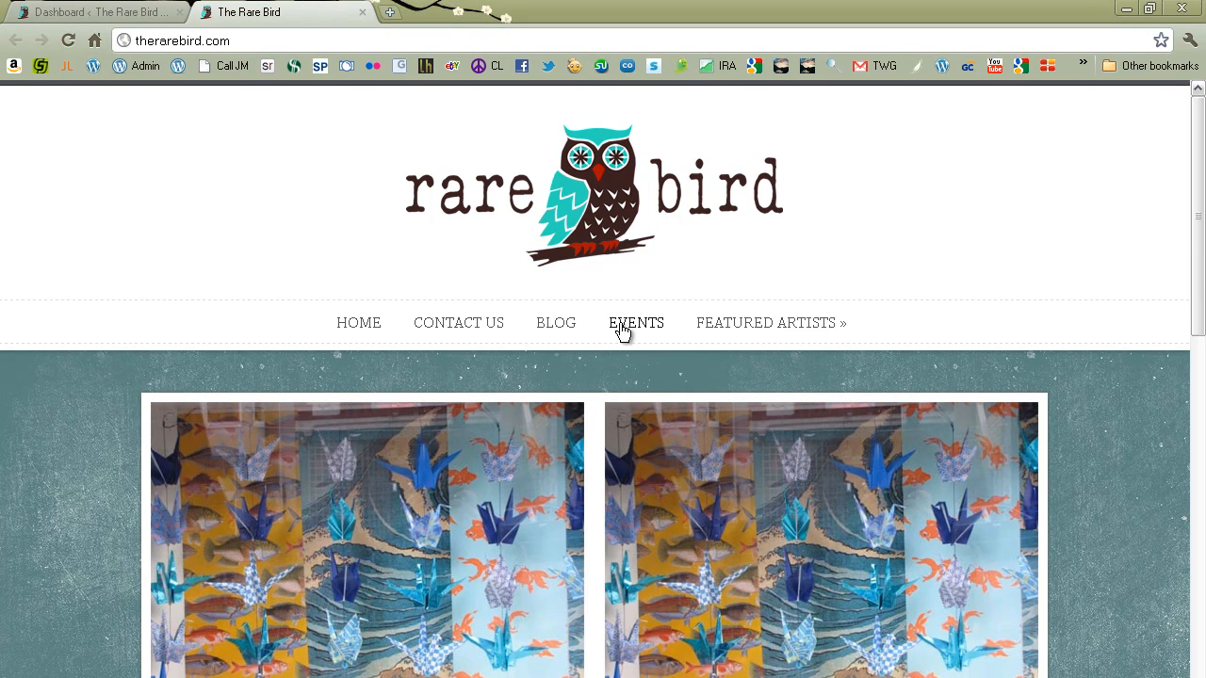
Open the site's Blog page and look through the Rare Bird Grand Opening post
click(571, 335)
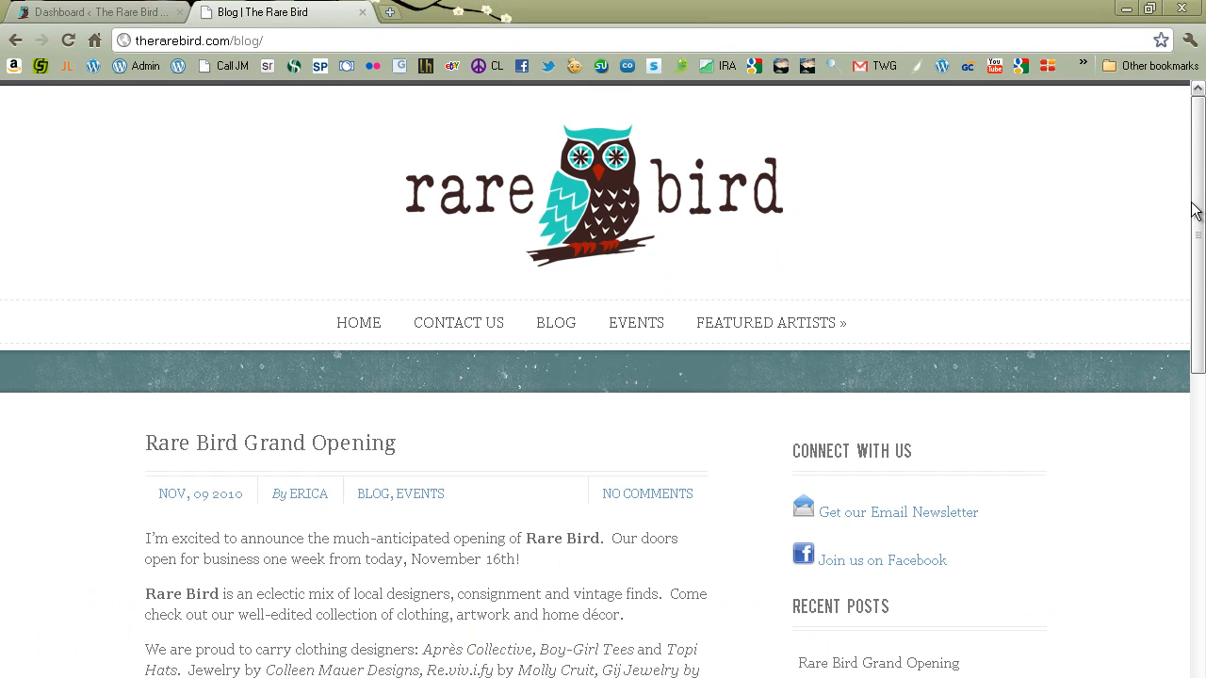
drag(1196, 211, 1198, 248)
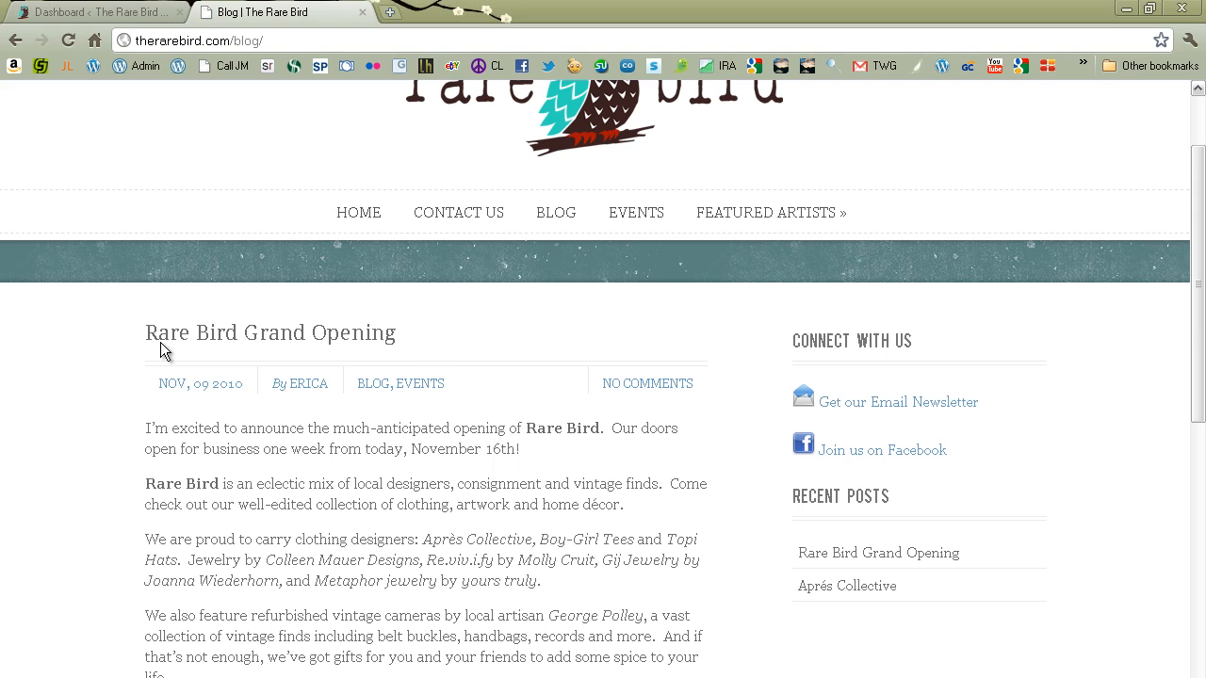
scroll(151, 381, down, 4)
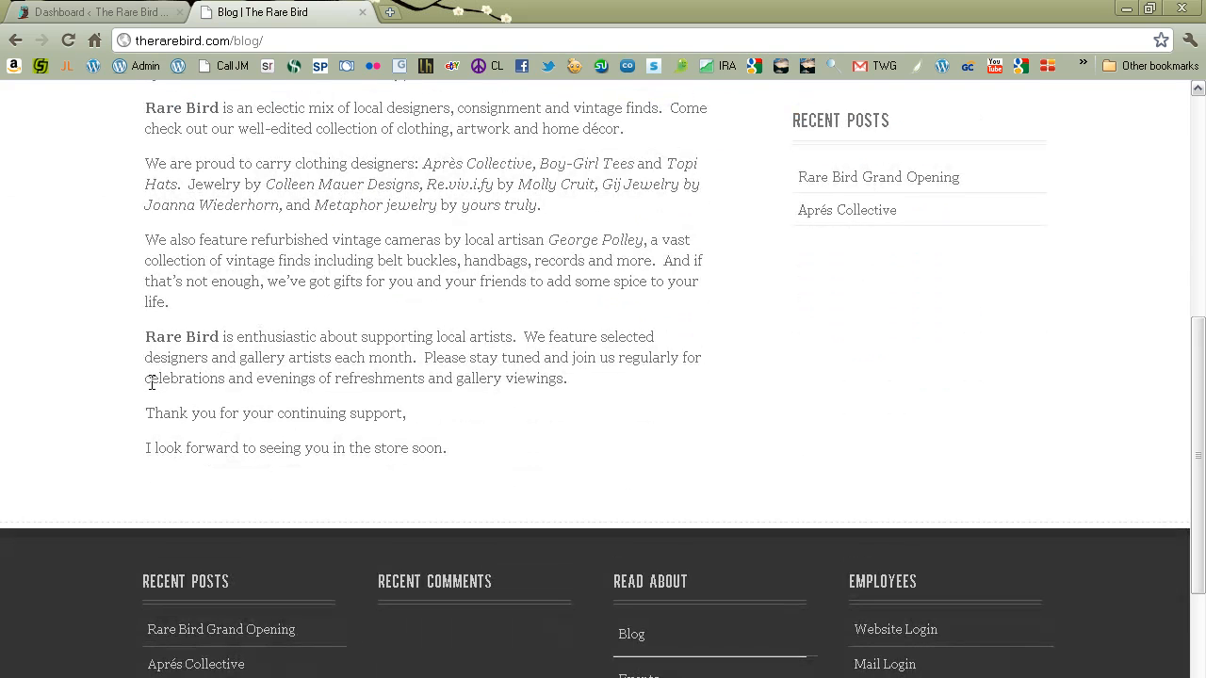
scroll(152, 382, up, 3)
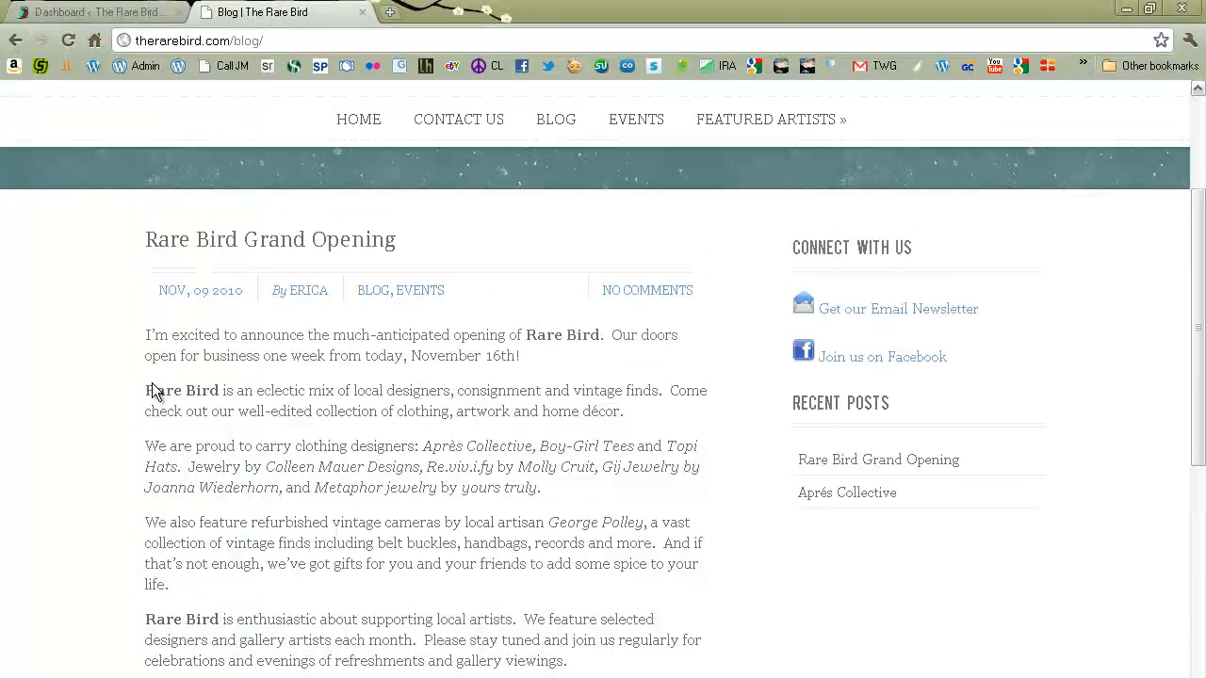
scroll(154, 382, up, 2)
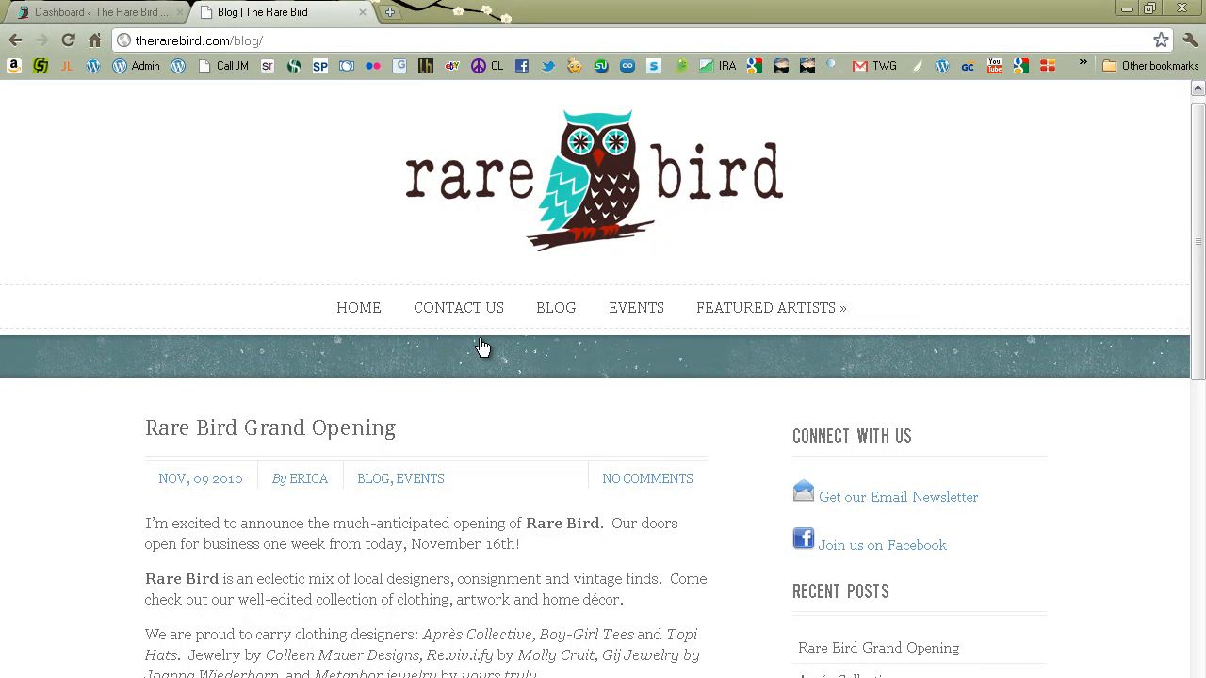
View the site's Contact Us page and check the submenu under Featured Artists
click(462, 314)
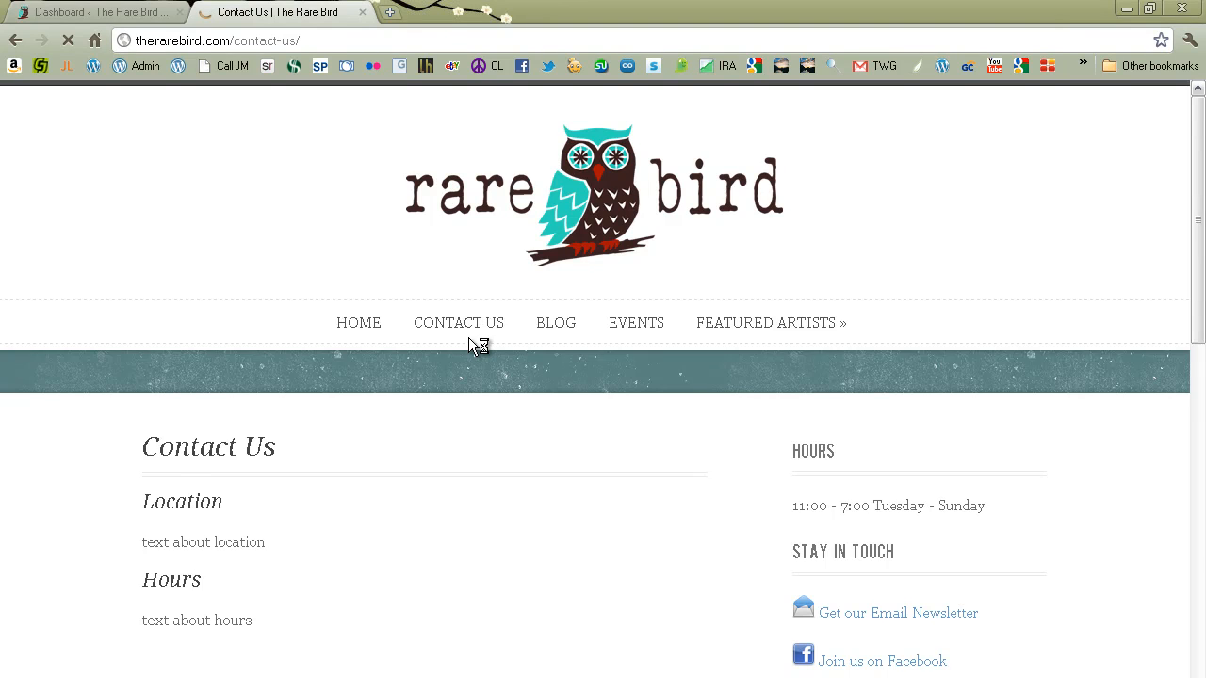
scroll(468, 339, down, 1)
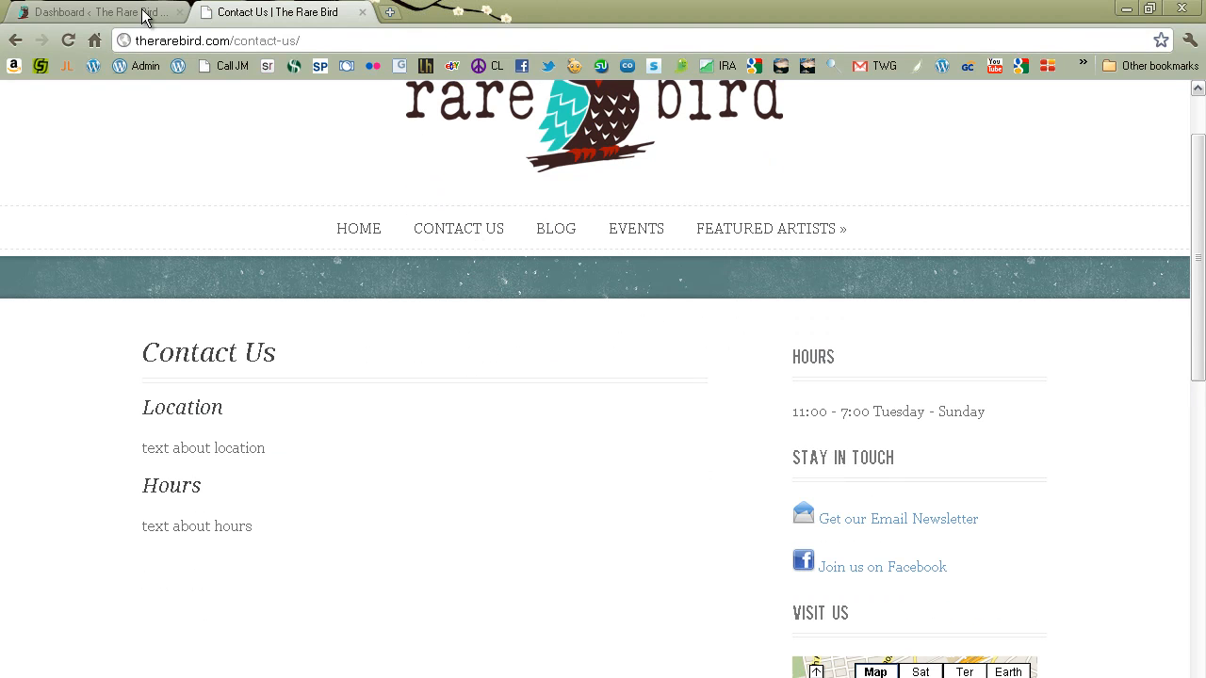
click(94, 9)
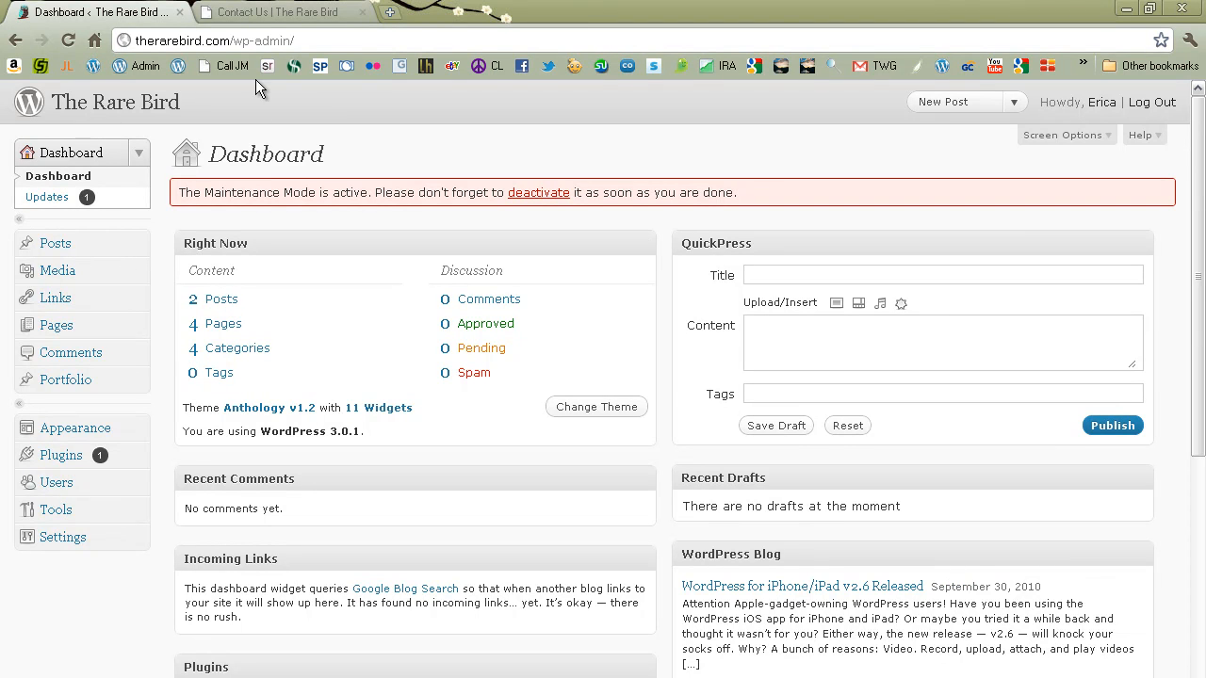
click(287, 17)
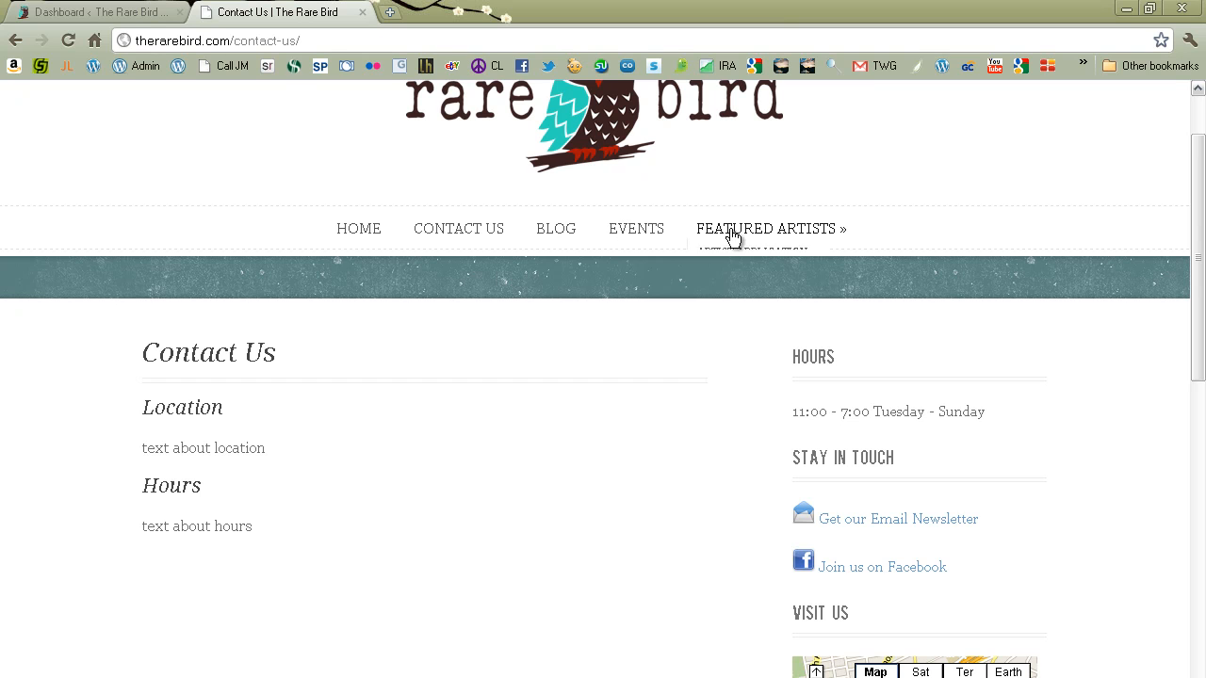
mouse_move(737, 235)
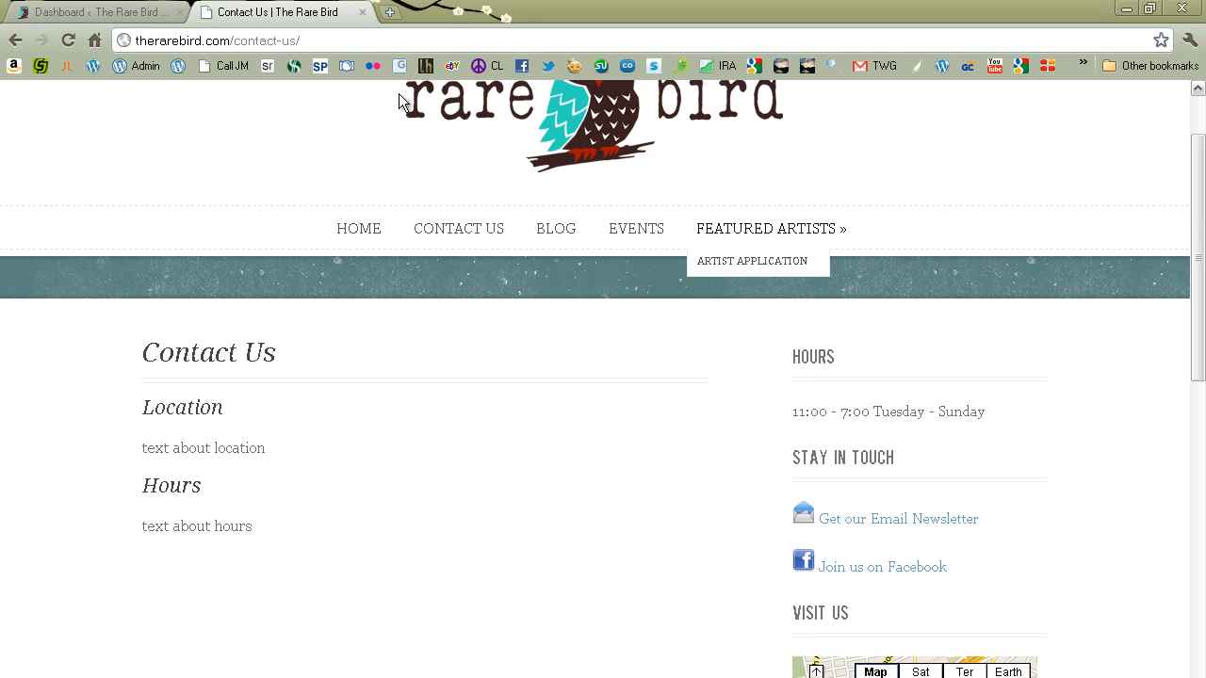
Return to the WordPress dashboard and start a new post from the Posts list
click(99, 13)
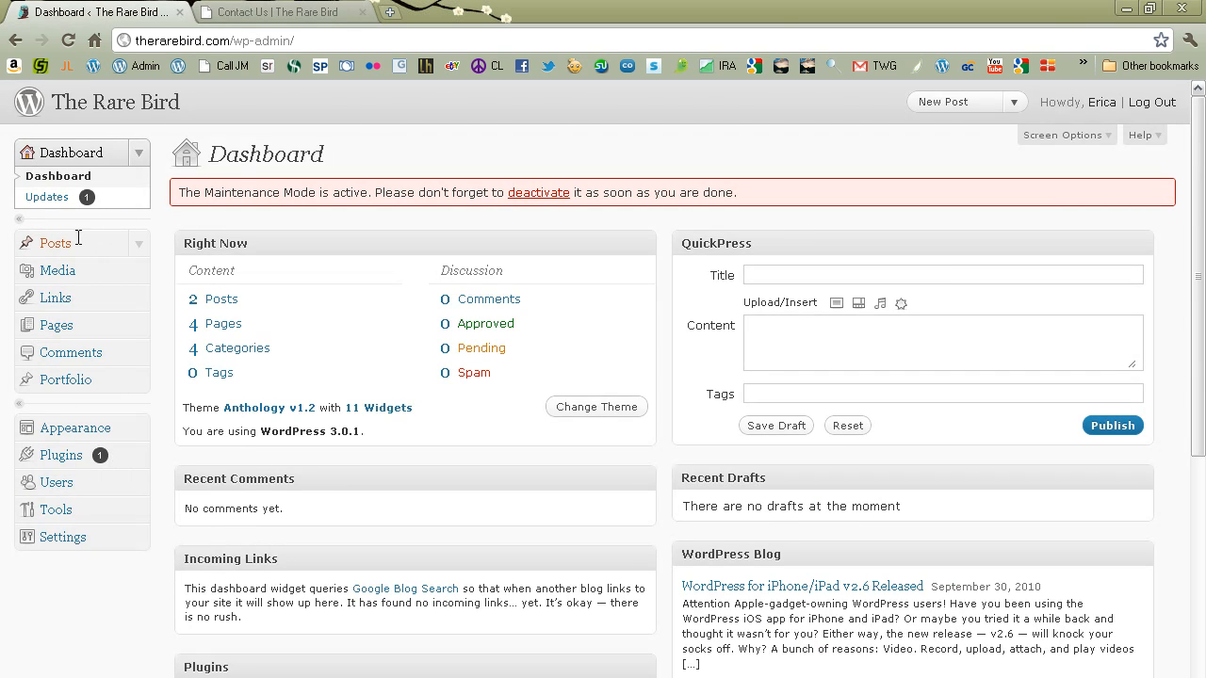
click(141, 251)
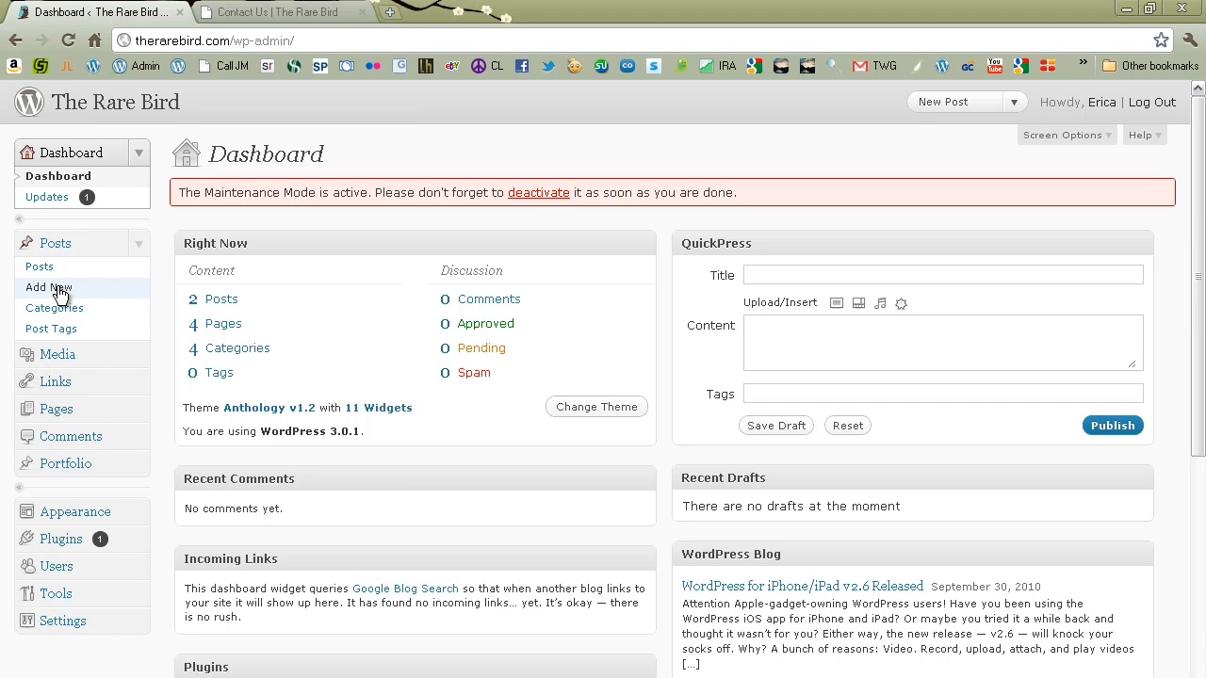
click(60, 251)
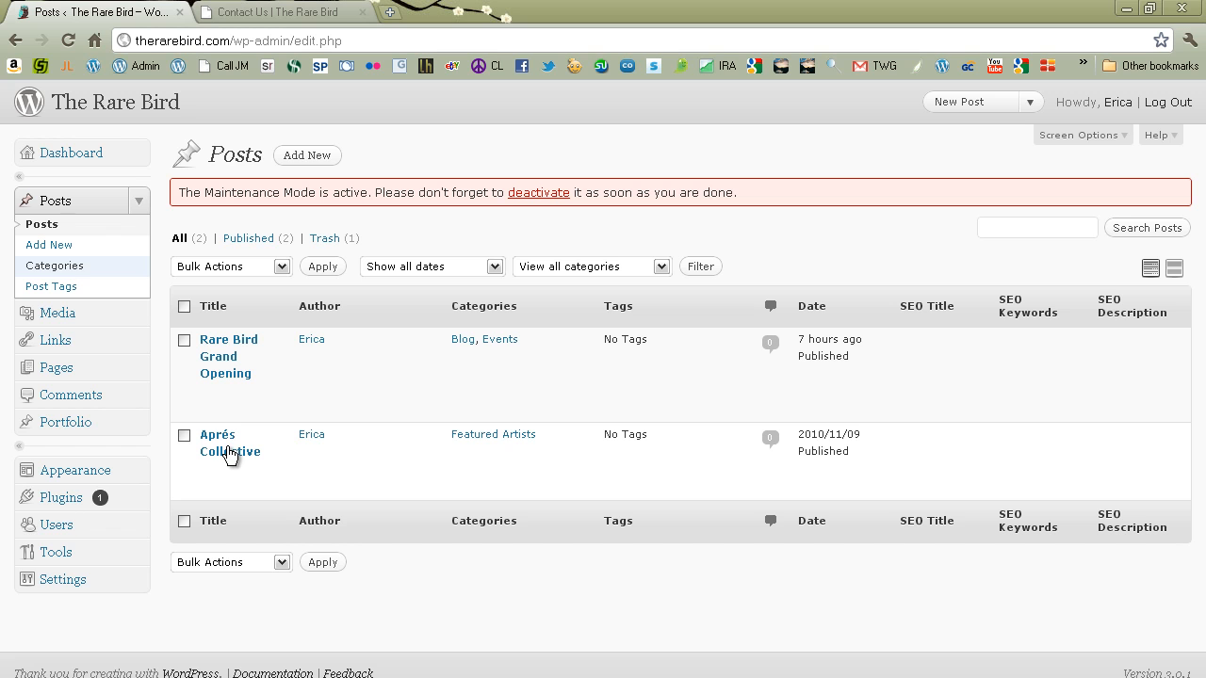
click(311, 159)
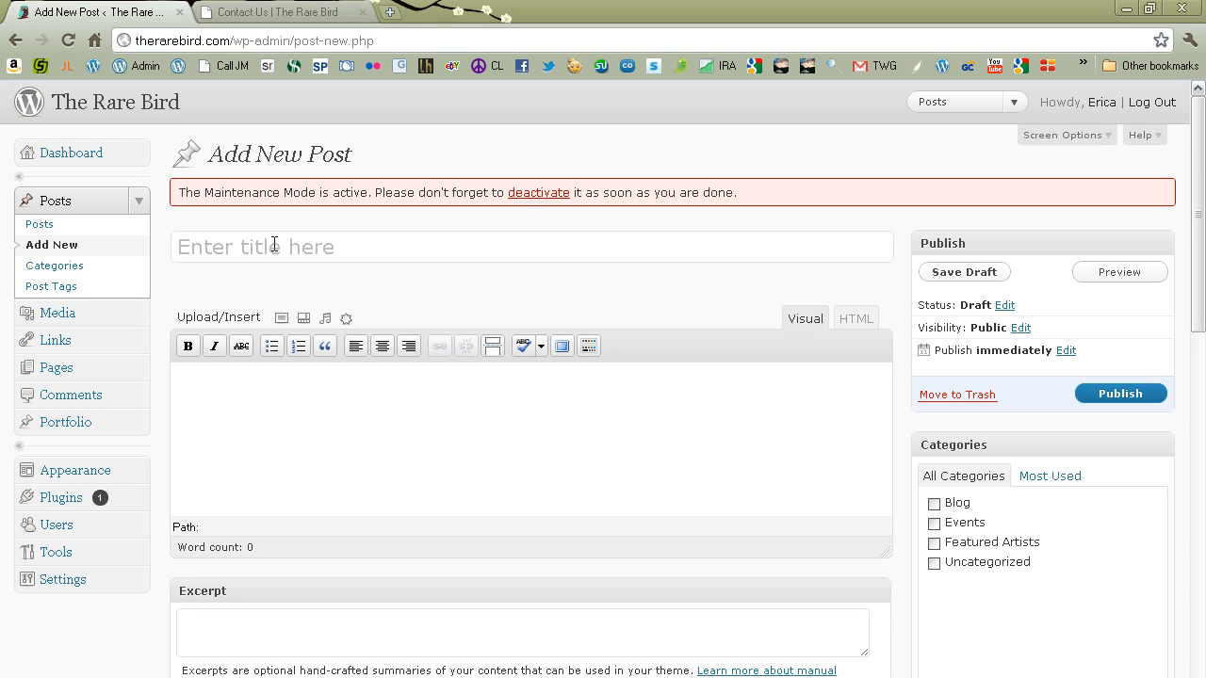
Title the post "fake artist" and enter "some text about fake artist" as its body
text(fake at)
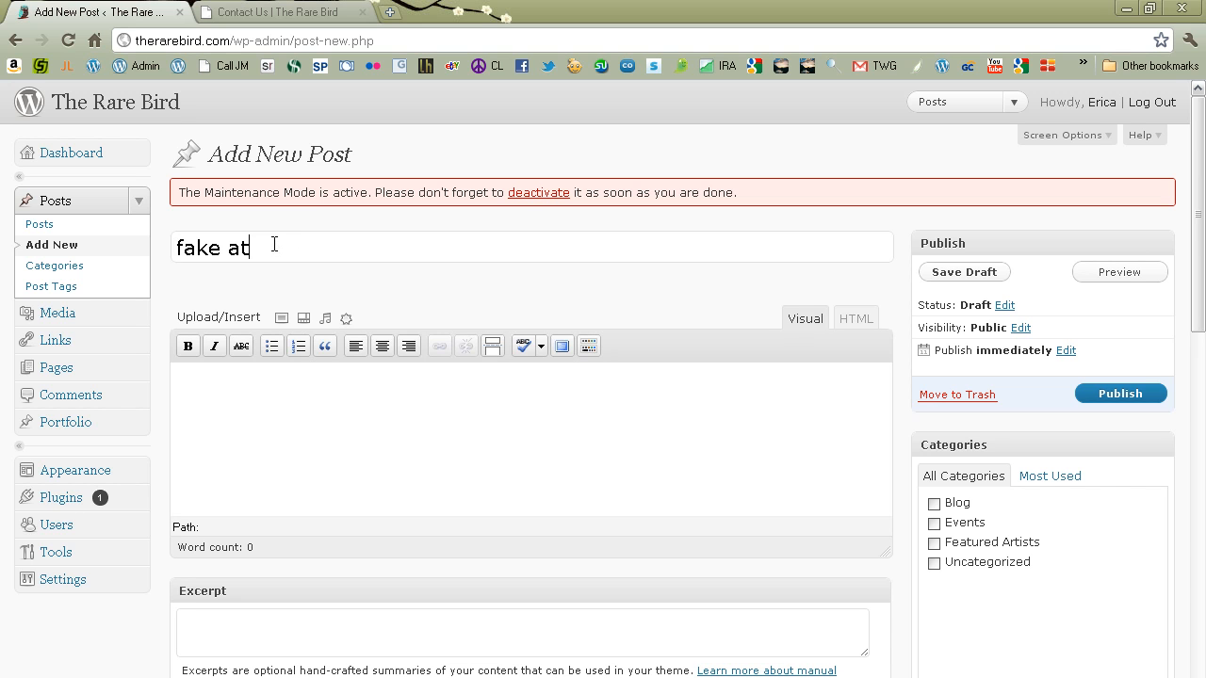
key(BackSpace)
text(rtist)
key(Tab)
text(some text about fake artist)
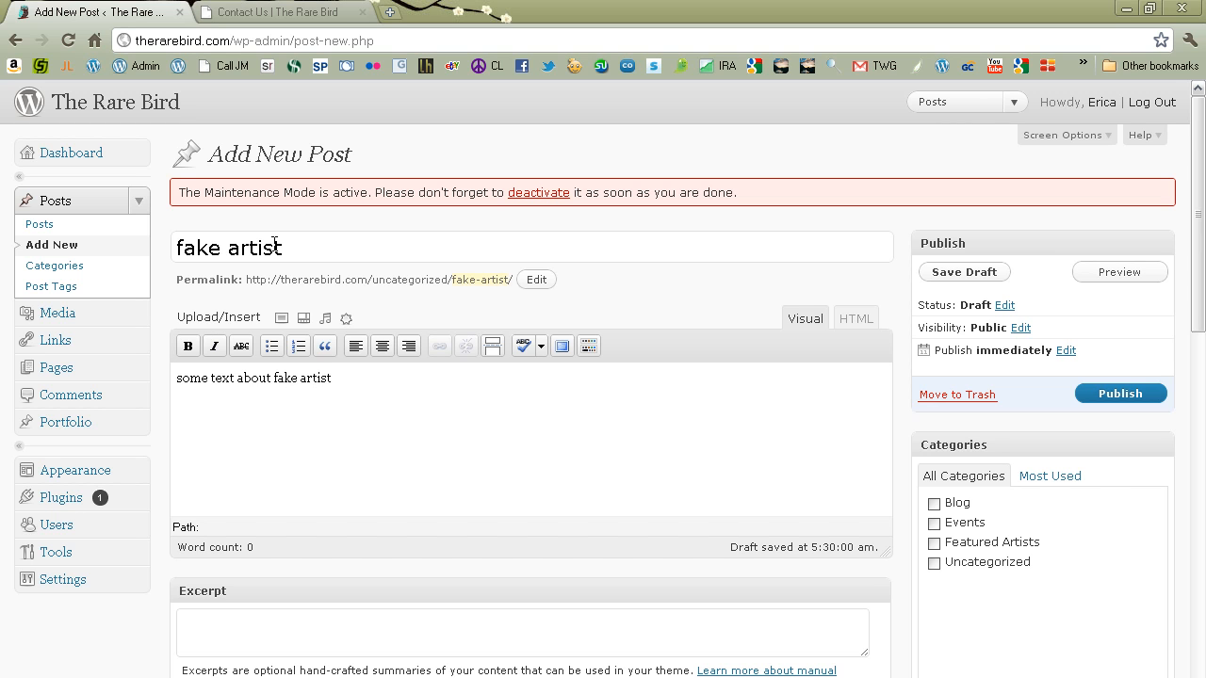
Fill out the post body with repeated copies of the line "some text about fake artist"
key(ctrl+a)
key(ctrl+c)
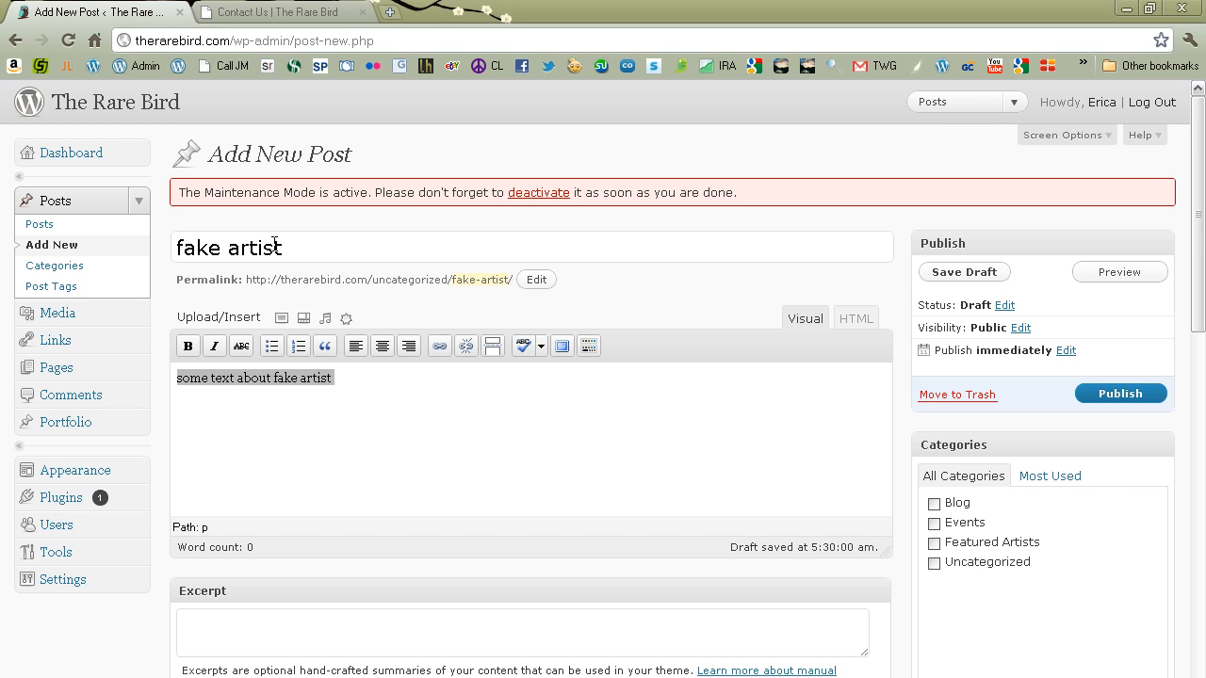
key(Right)
key(ctrl+v)
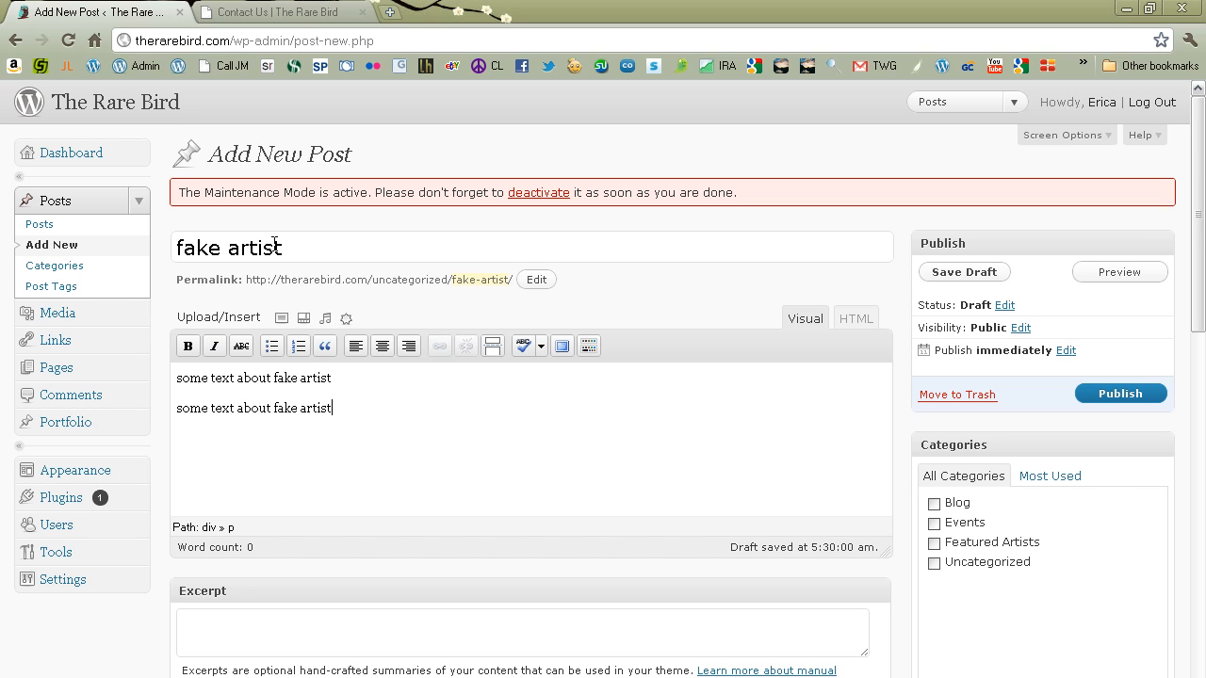
key(ctrl+v)
key(ctrl+v)
key(ctrl+v)
key(ctrl+v)
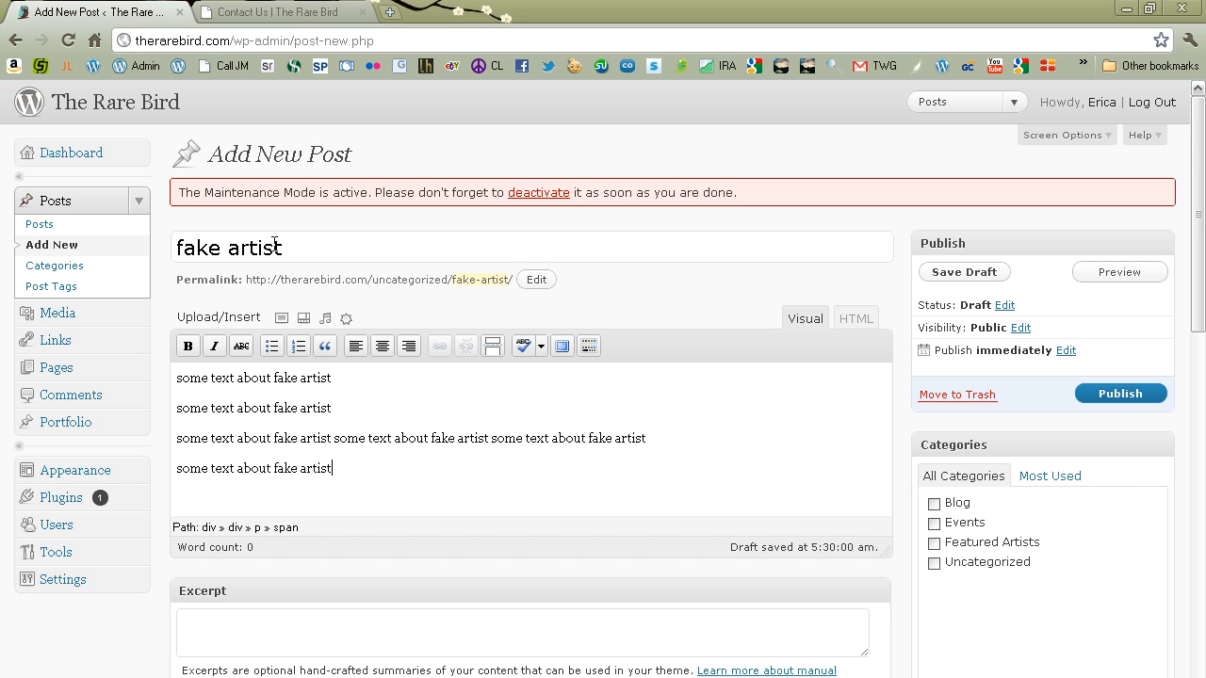
key(ctrl+v)
key(ctrl+v)
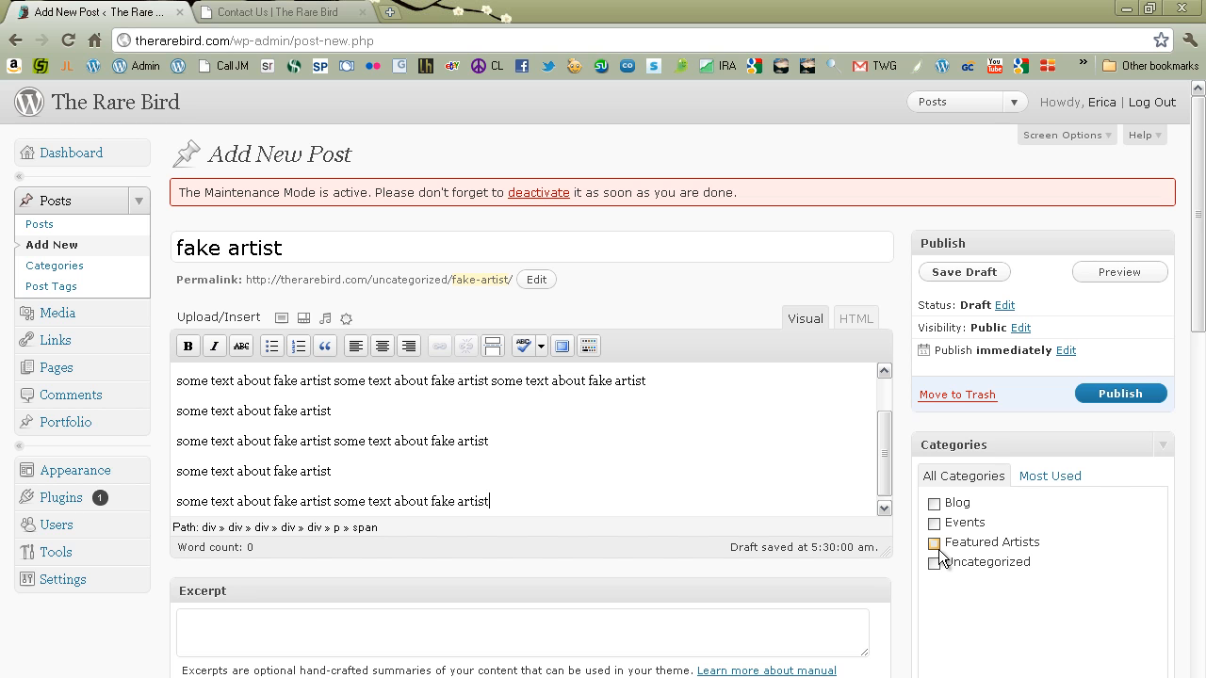
Open the site's Featured Artists page, and publish the "fake artist" post in the Featured Artists category
click(249, 15)
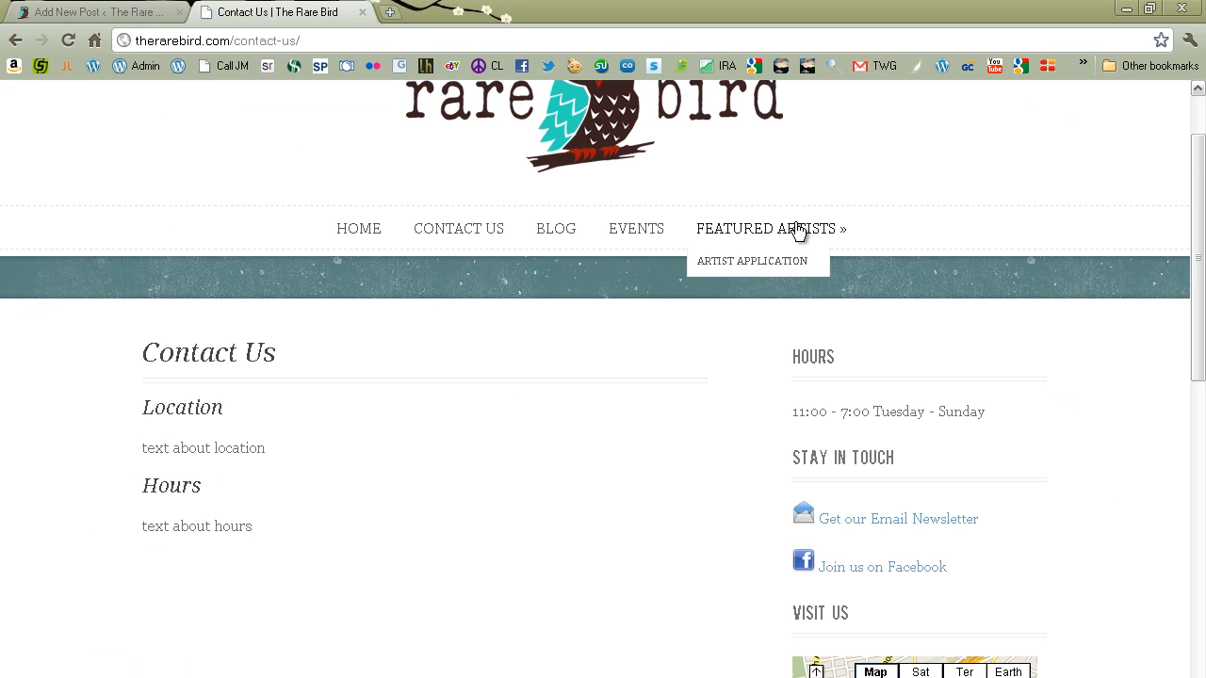
click(798, 231)
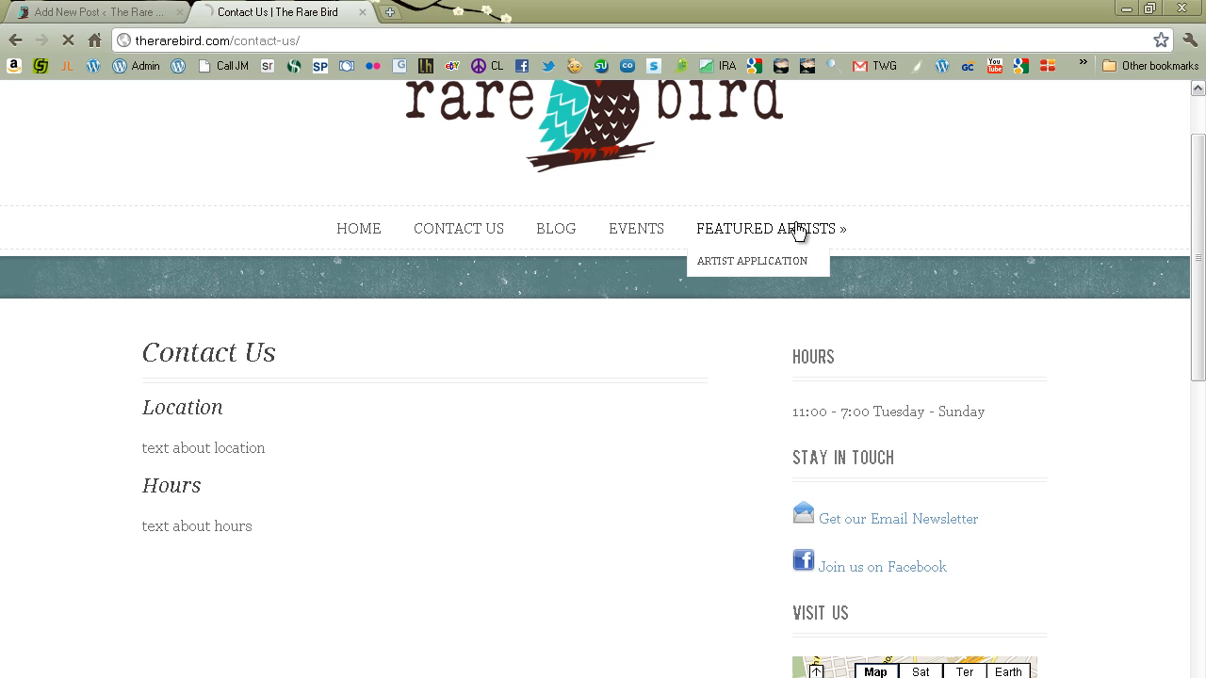
click(84, 13)
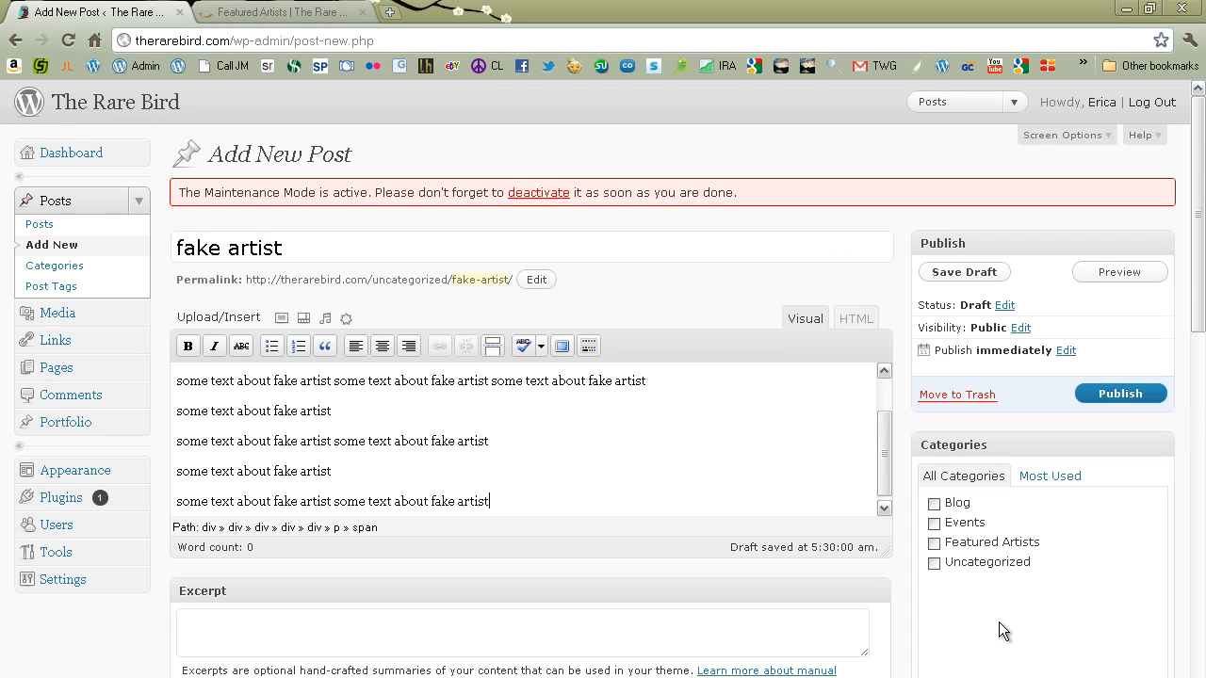
click(934, 543)
click(1113, 396)
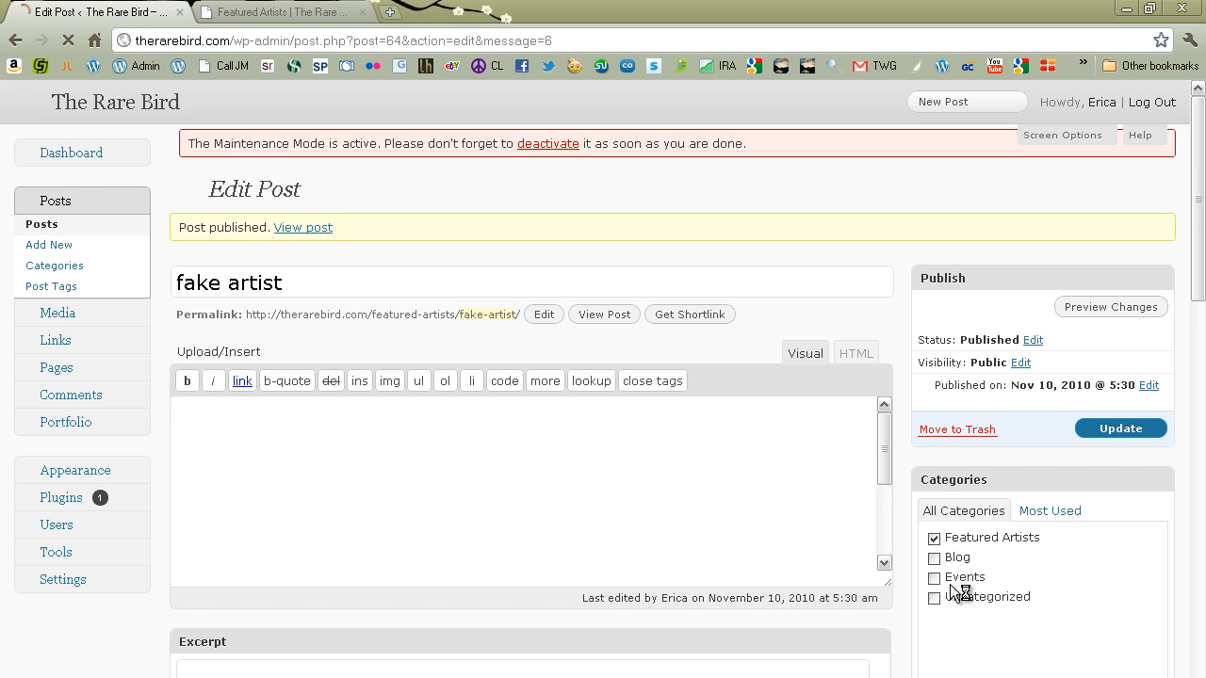
Refresh the site's Featured Artists page to check the published post, and compare it with the Blog page
click(240, 13)
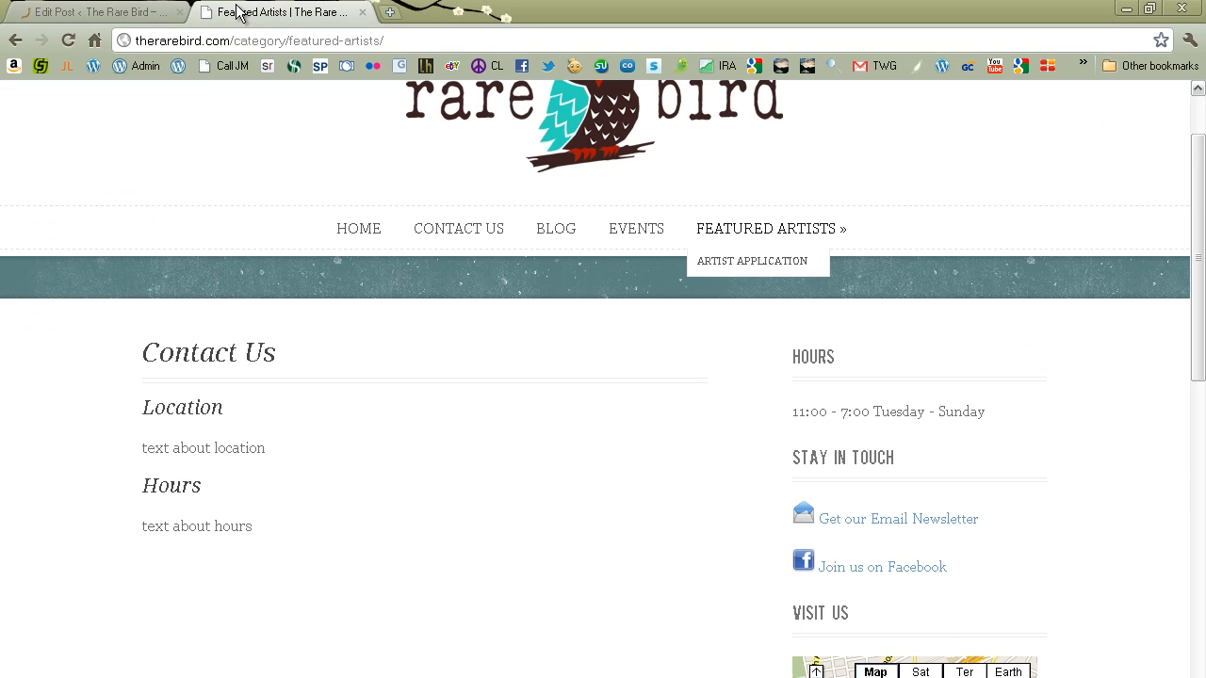
click(68, 40)
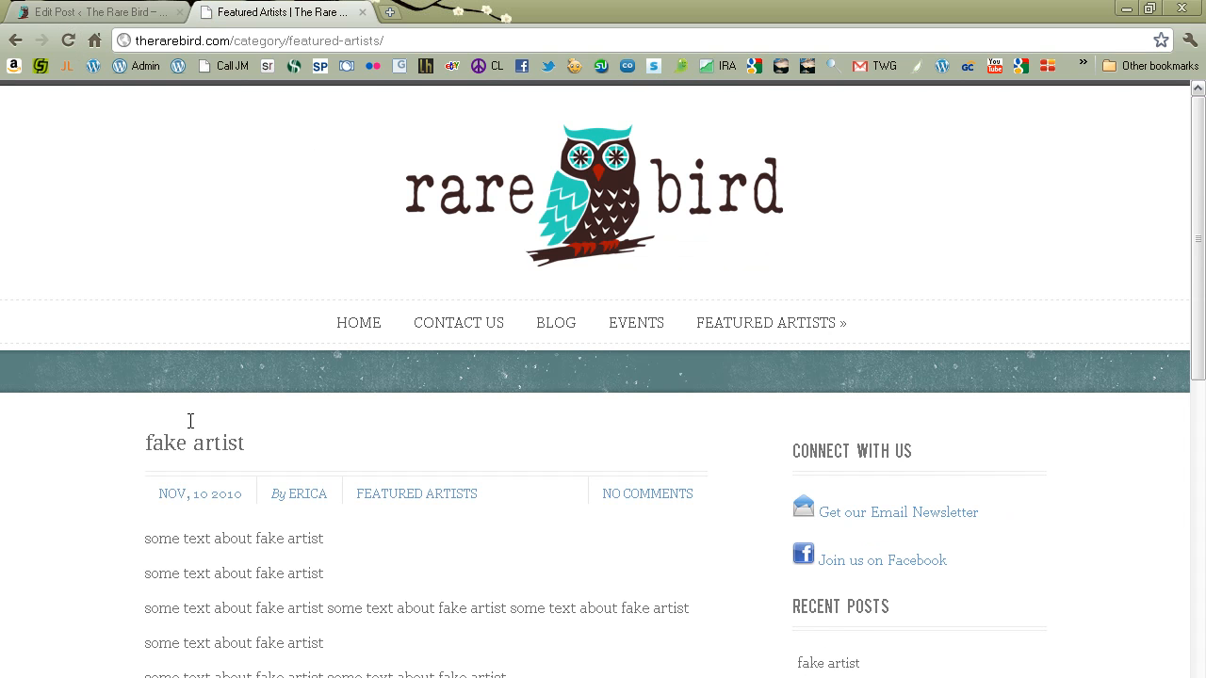
scroll(188, 435, down, 1)
scroll(200, 433, down, 1)
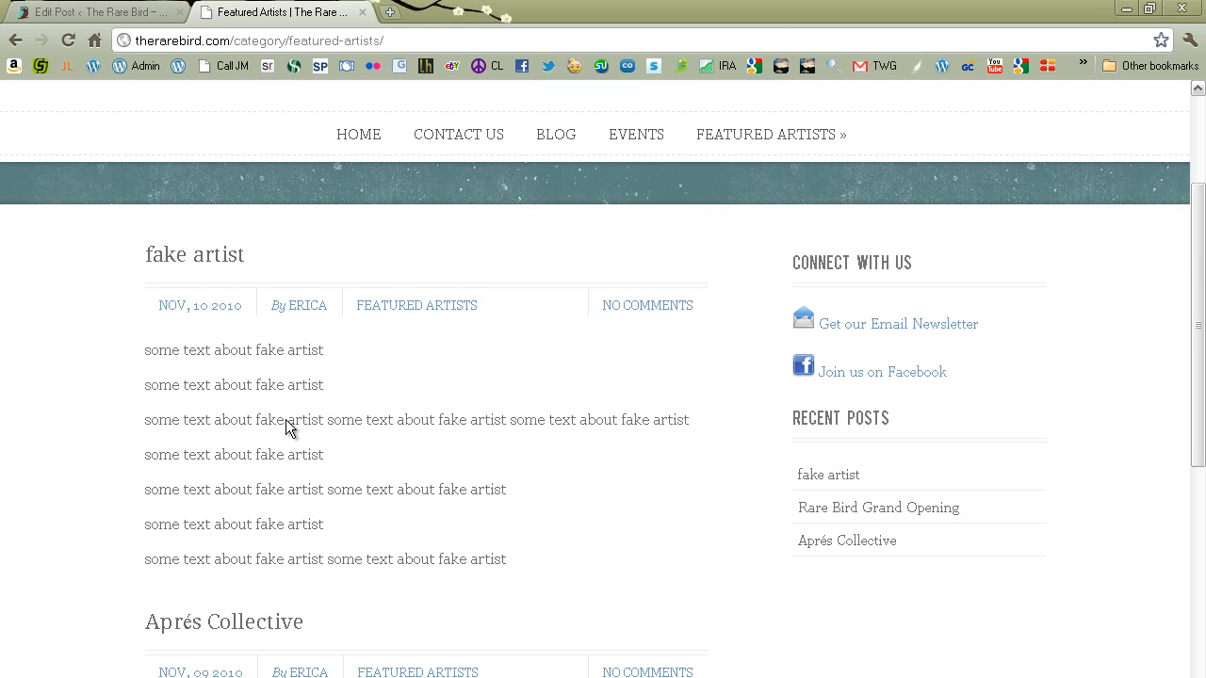
scroll(288, 427, up, 1)
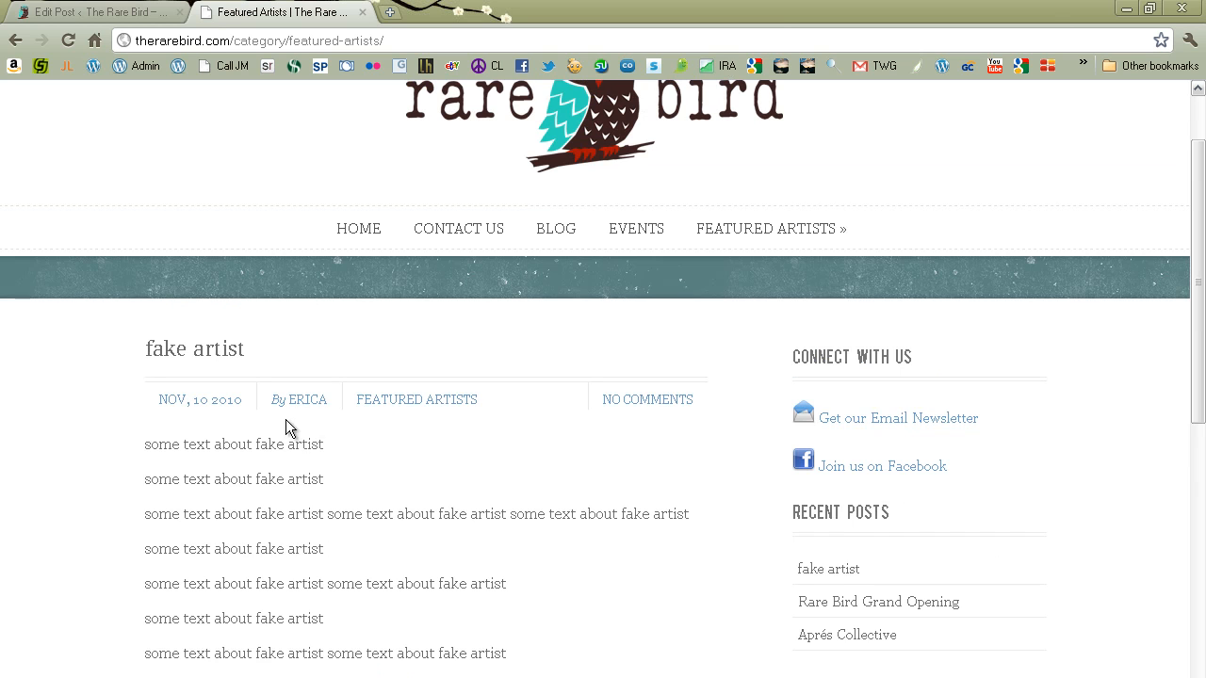
click(570, 231)
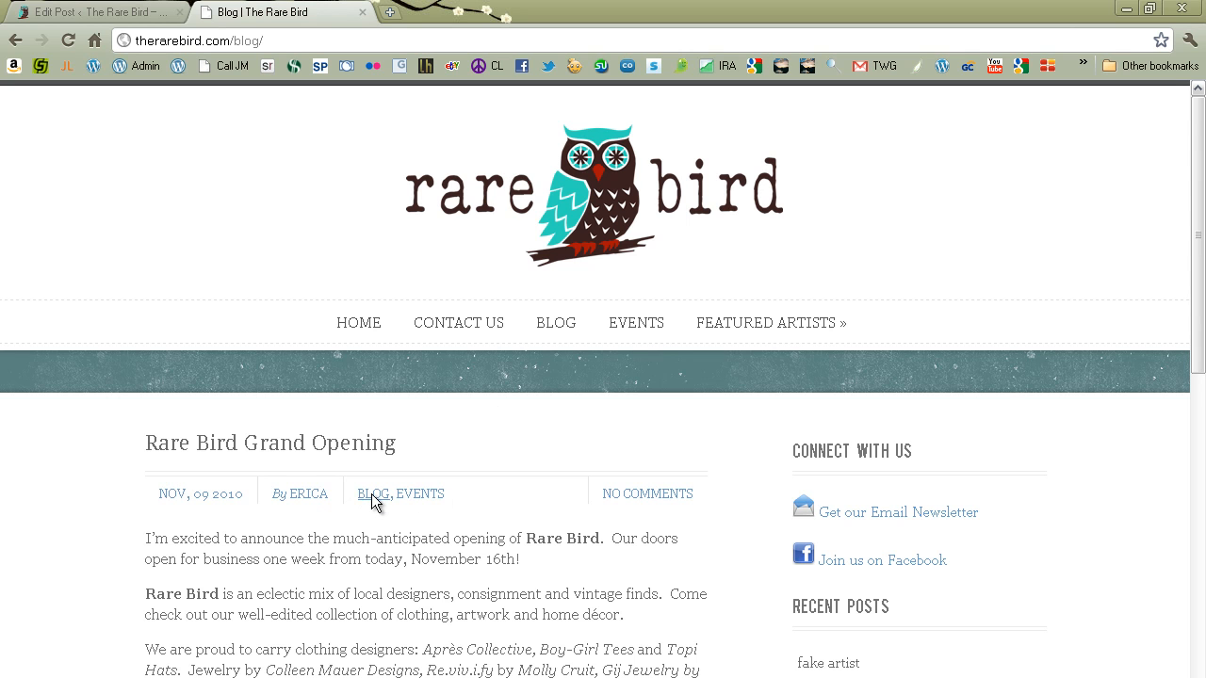
Add the "fake artist" post to the Events category alongside Featured Artists and update it
click(111, 13)
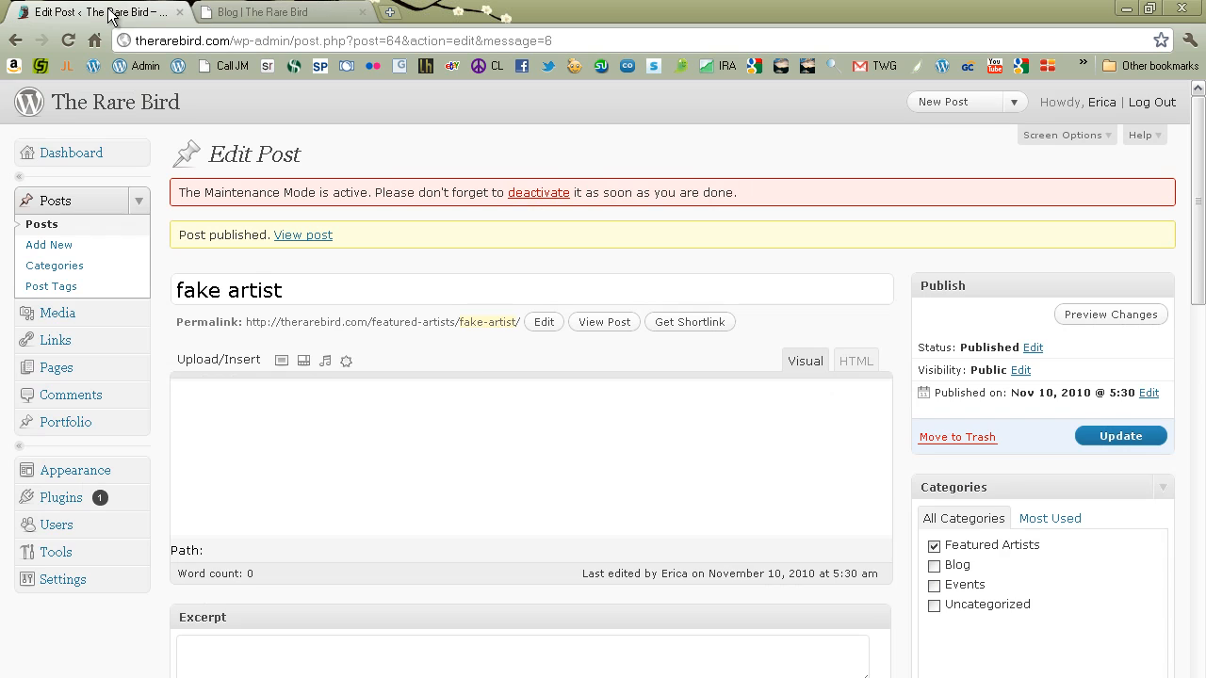
click(934, 586)
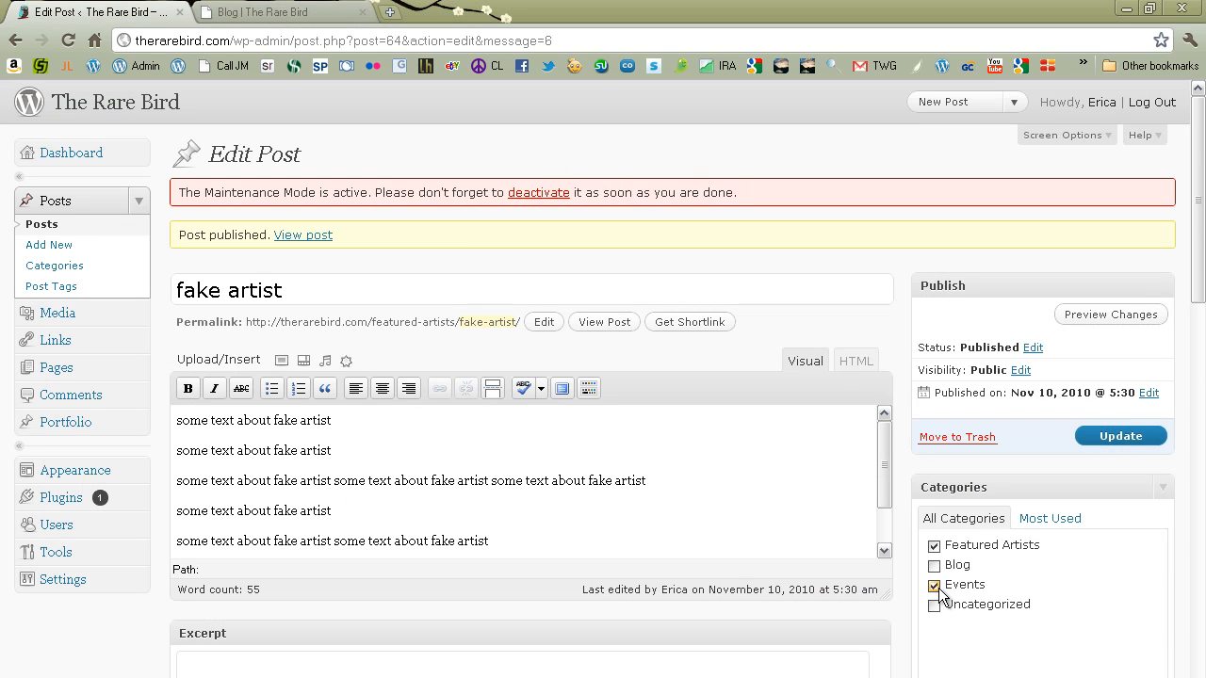
click(936, 550)
click(1135, 437)
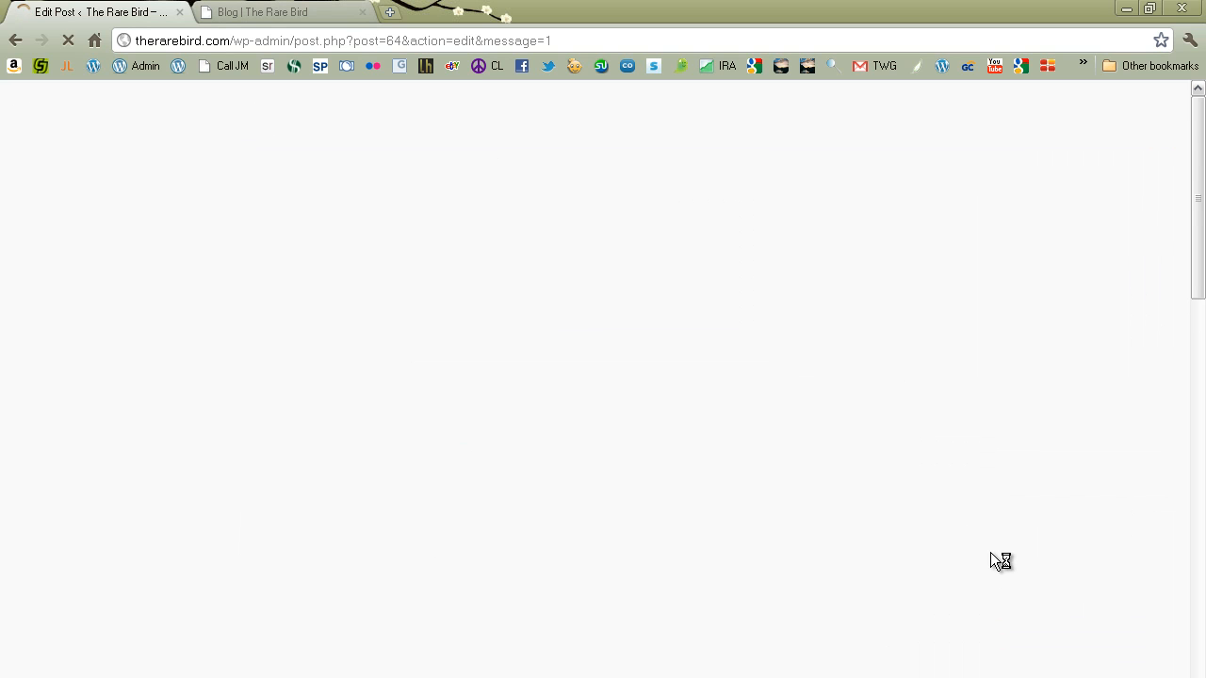
Check the site's Events and Blog pages for the "fake artist" post
click(316, 15)
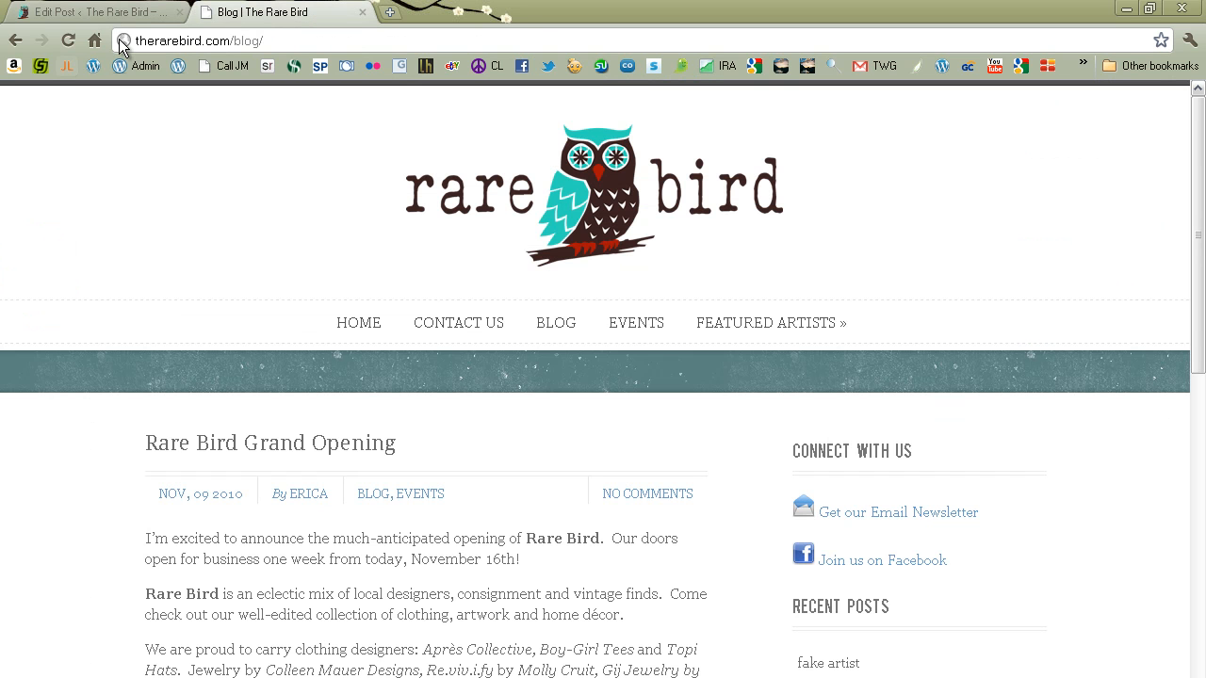
click(645, 334)
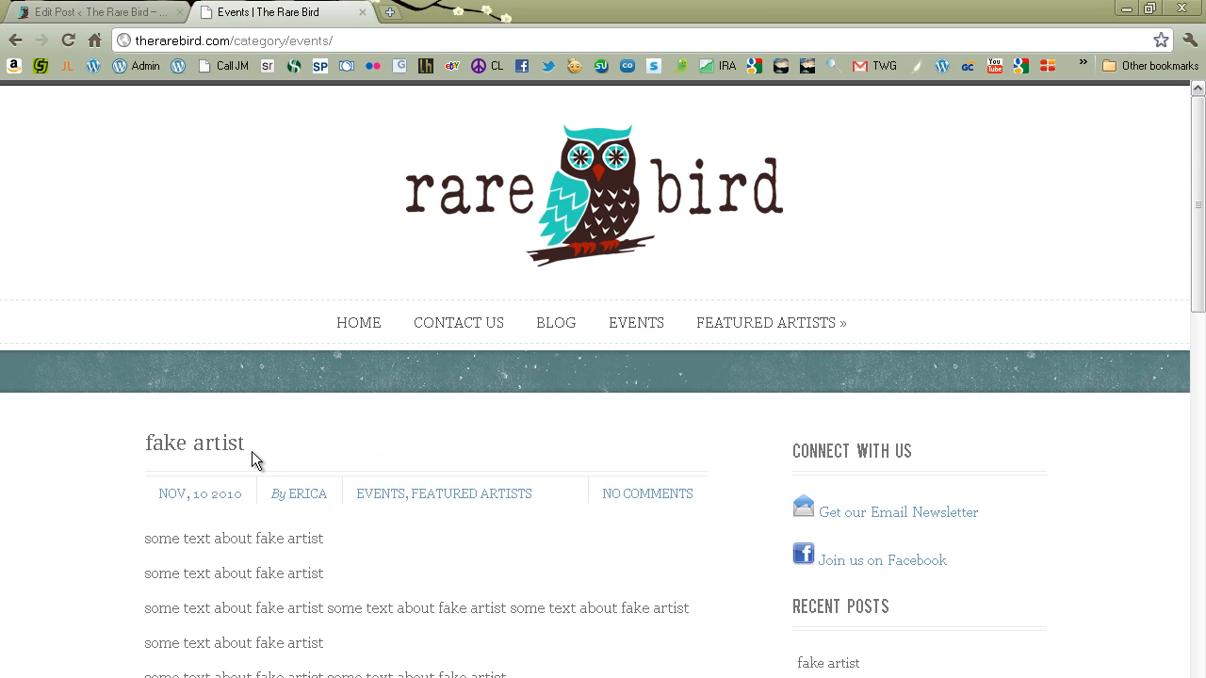
click(557, 337)
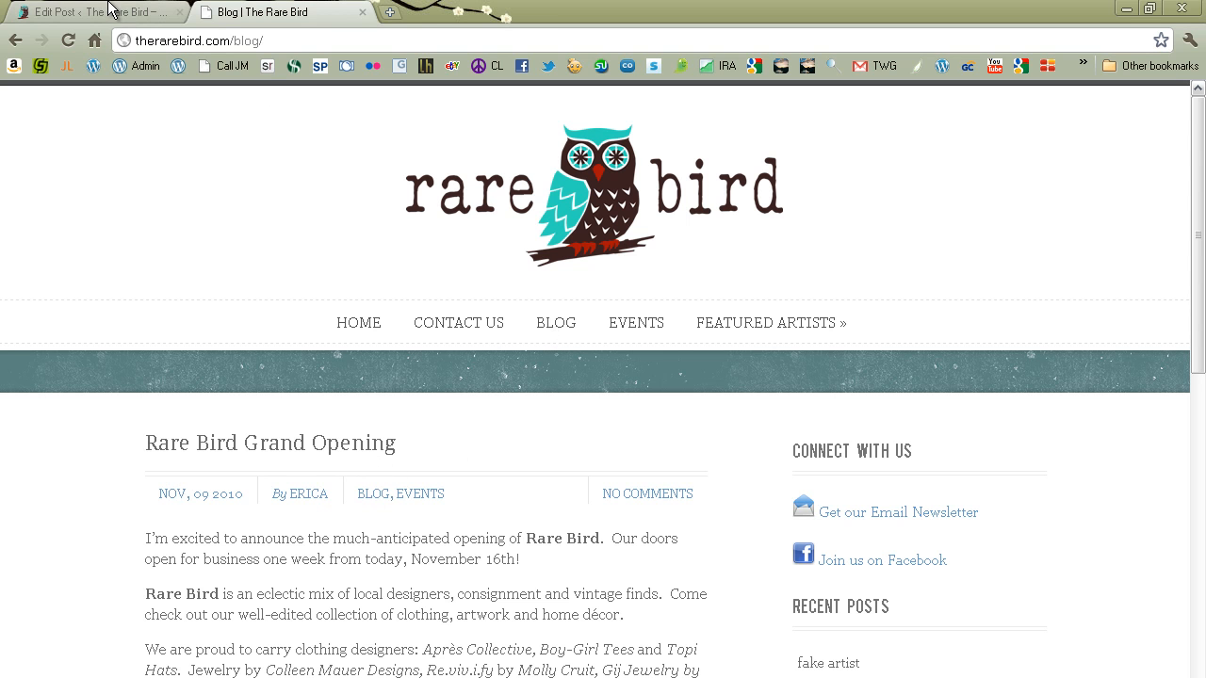
Remove the "fake artist" post from the Events category and update it
click(111, 10)
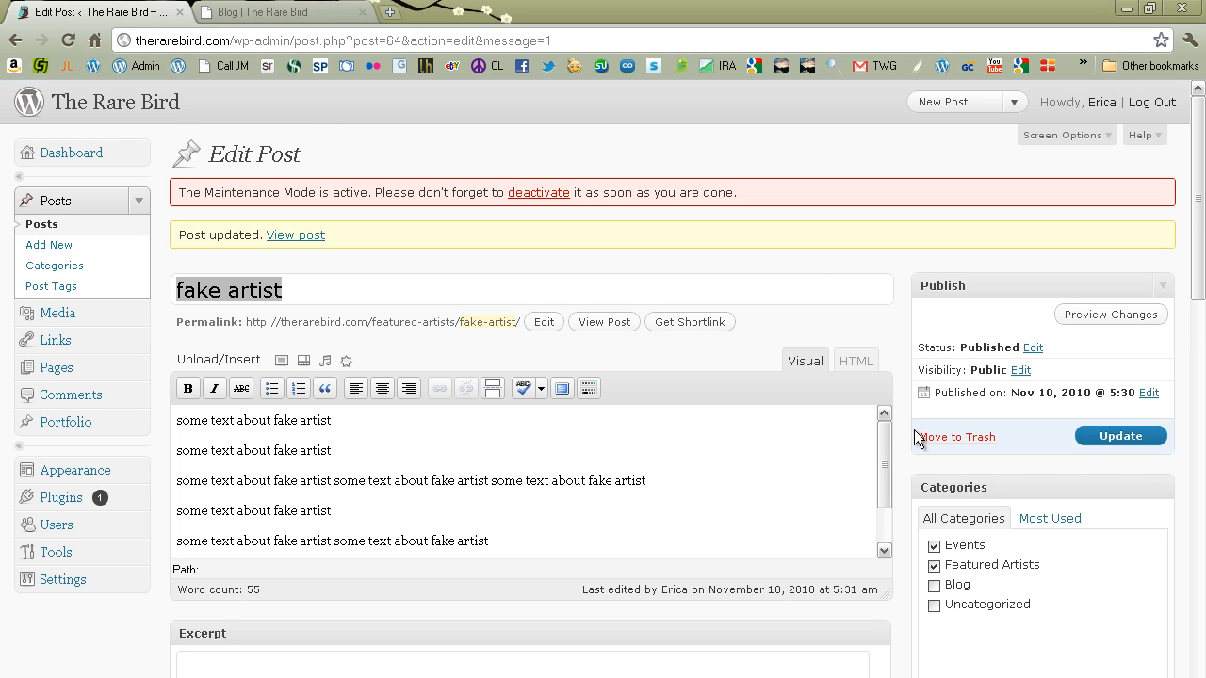
click(935, 547)
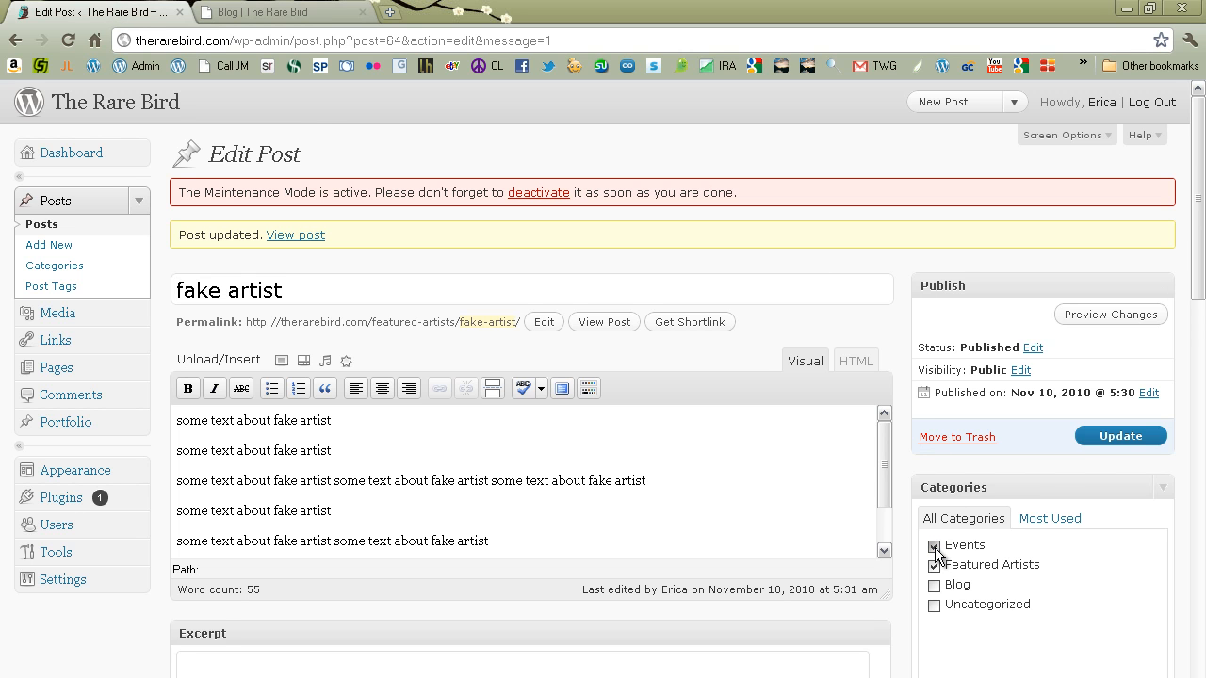
click(1118, 436)
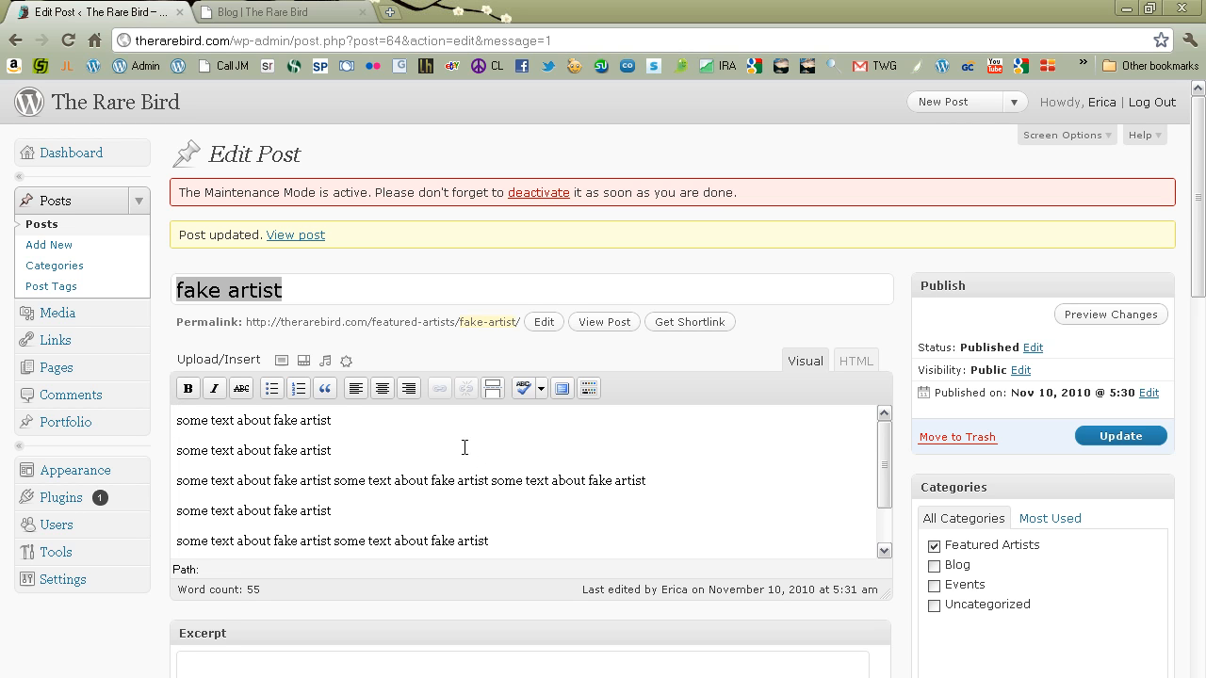
Insert the line "Learn more about fake artist." below the second line of the post body
click(465, 446)
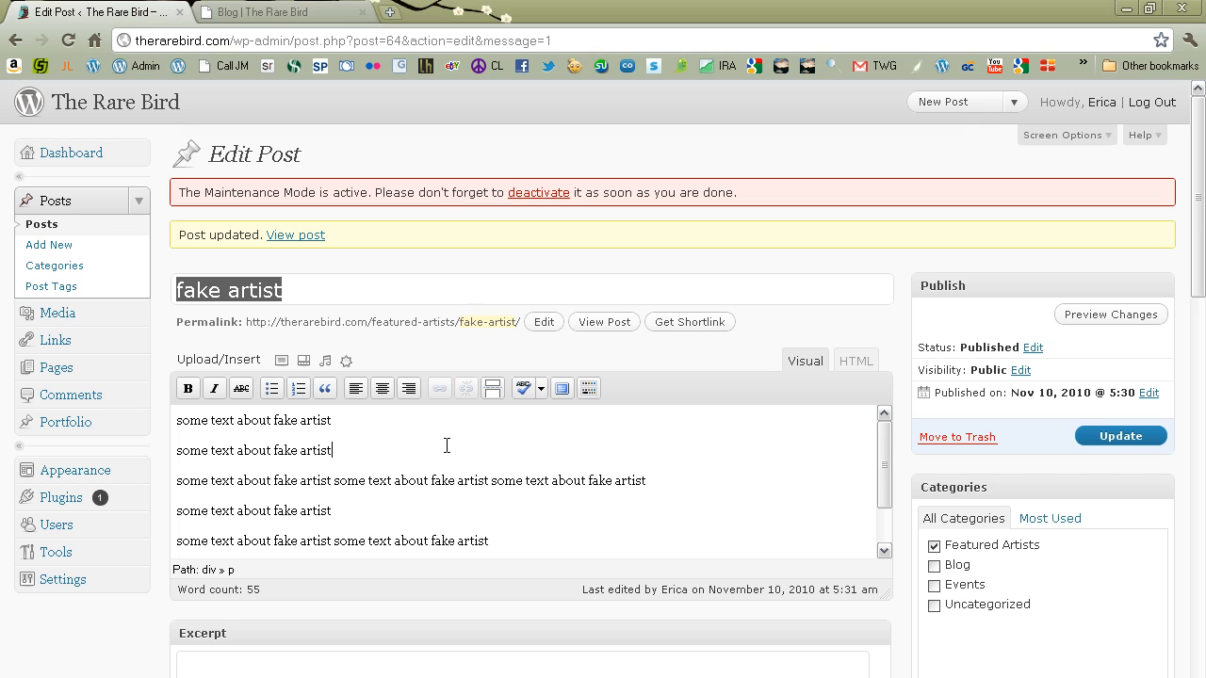
key(Return)
text(Learn)
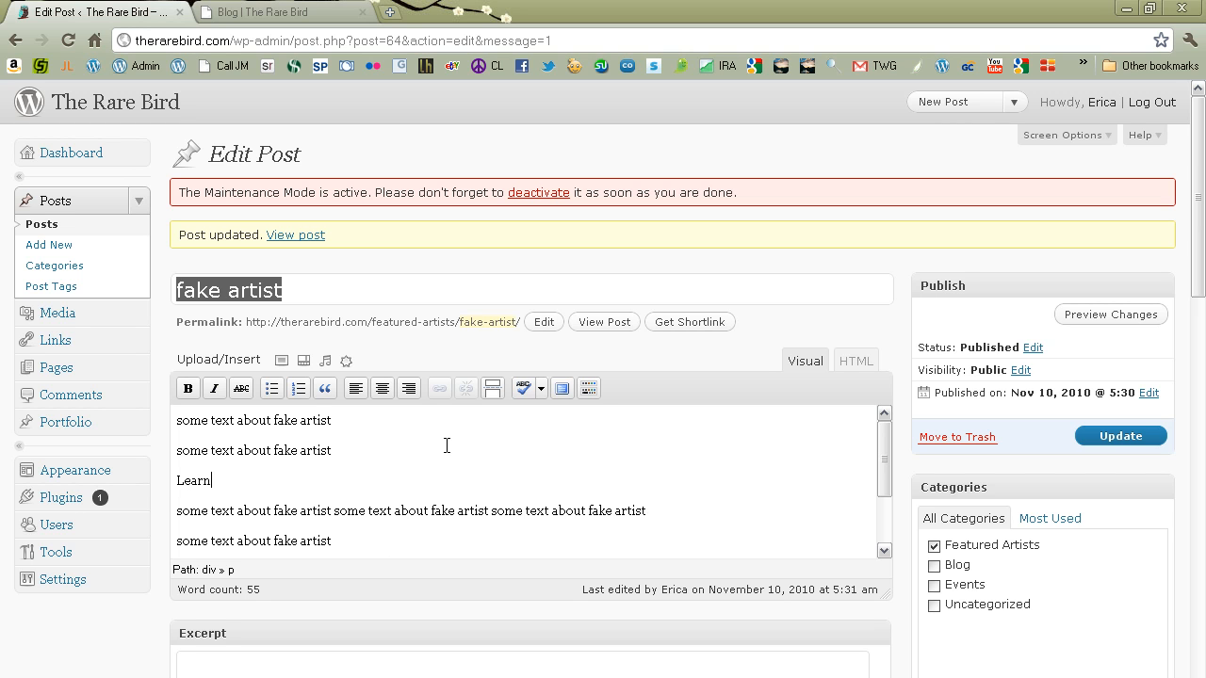
text( more about fake artist.)
drag(324, 479, 284, 479)
click(343, 480)
drag(343, 480, 148, 476)
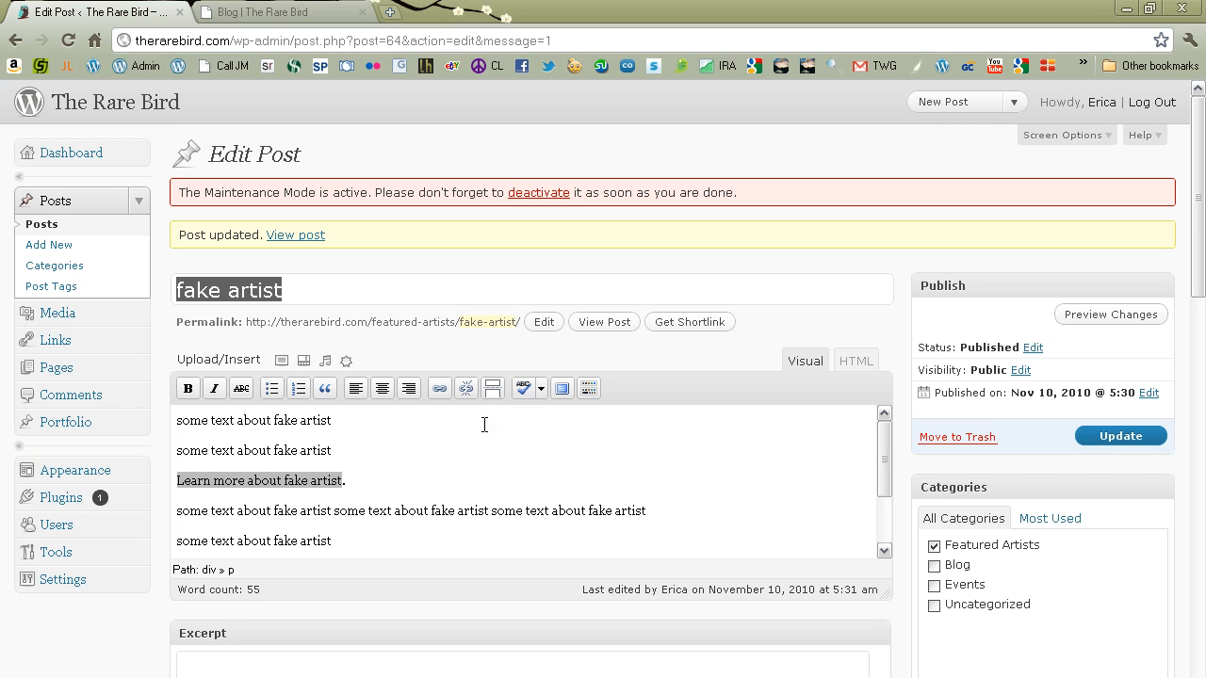
click(589, 390)
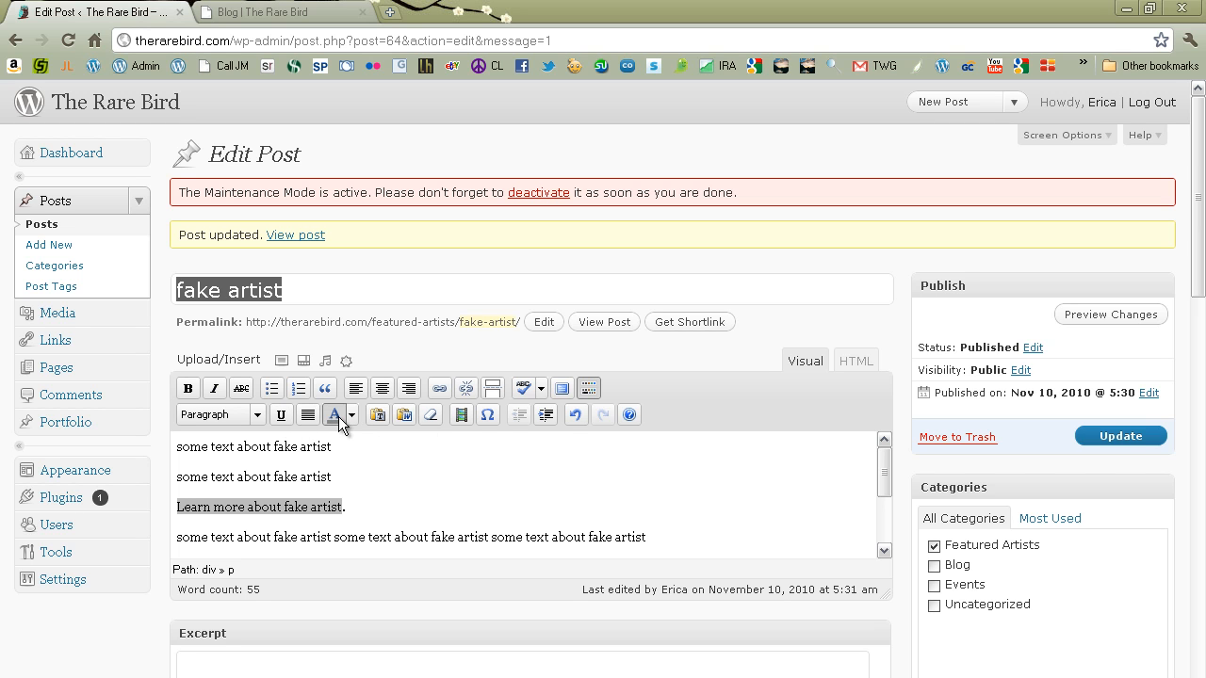
click(445, 392)
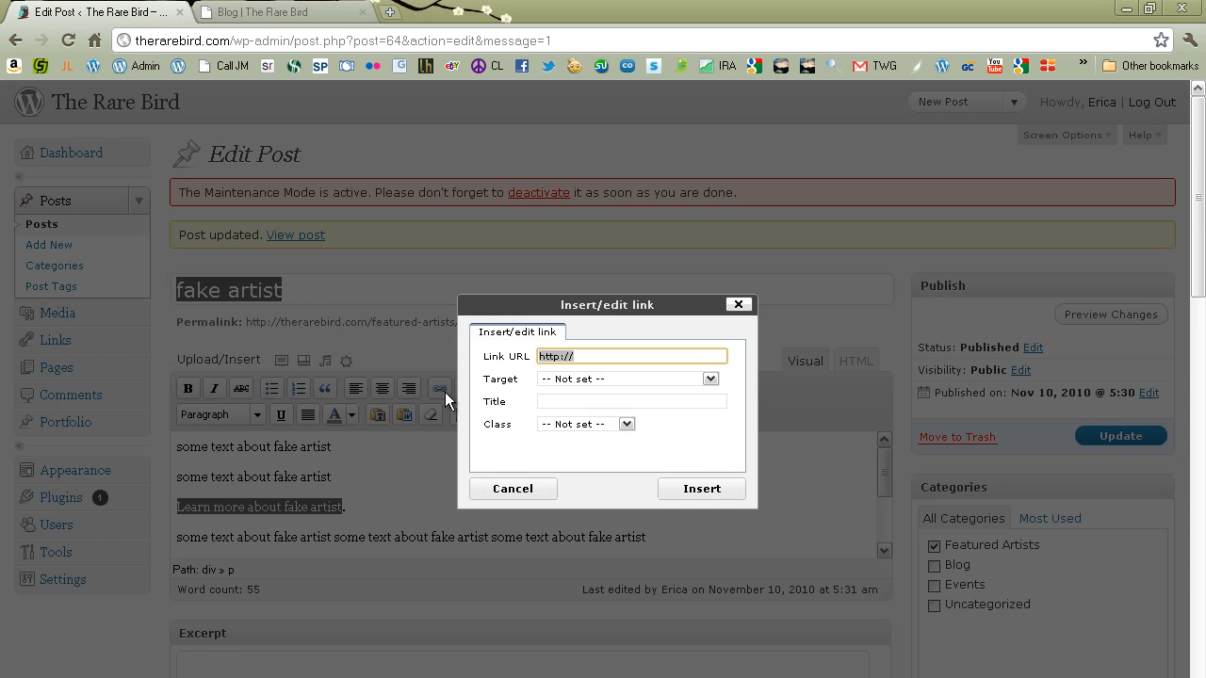
click(593, 354)
text(google.com)
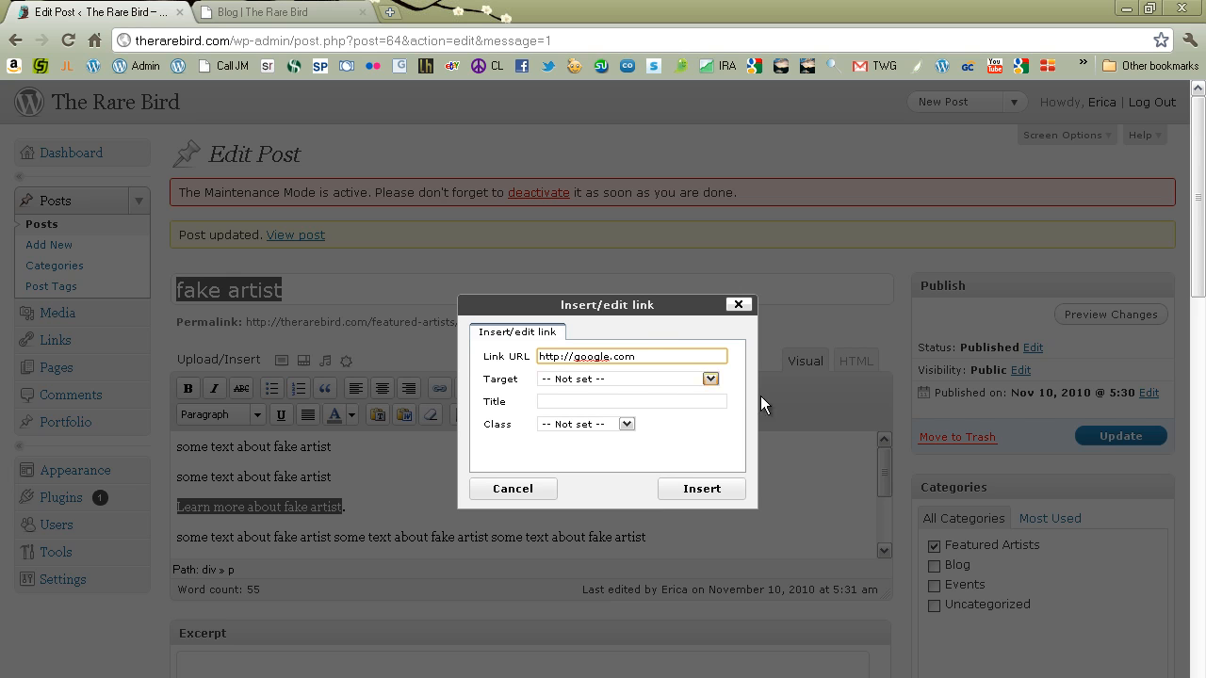
click(711, 377)
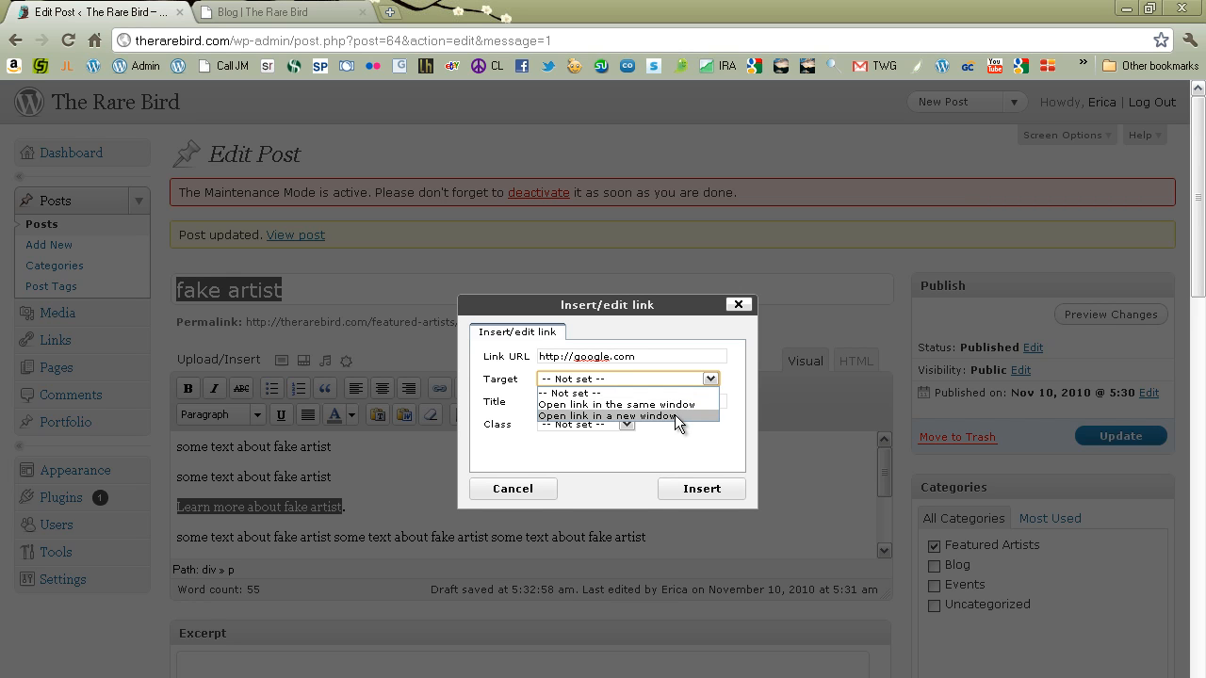
click(675, 416)
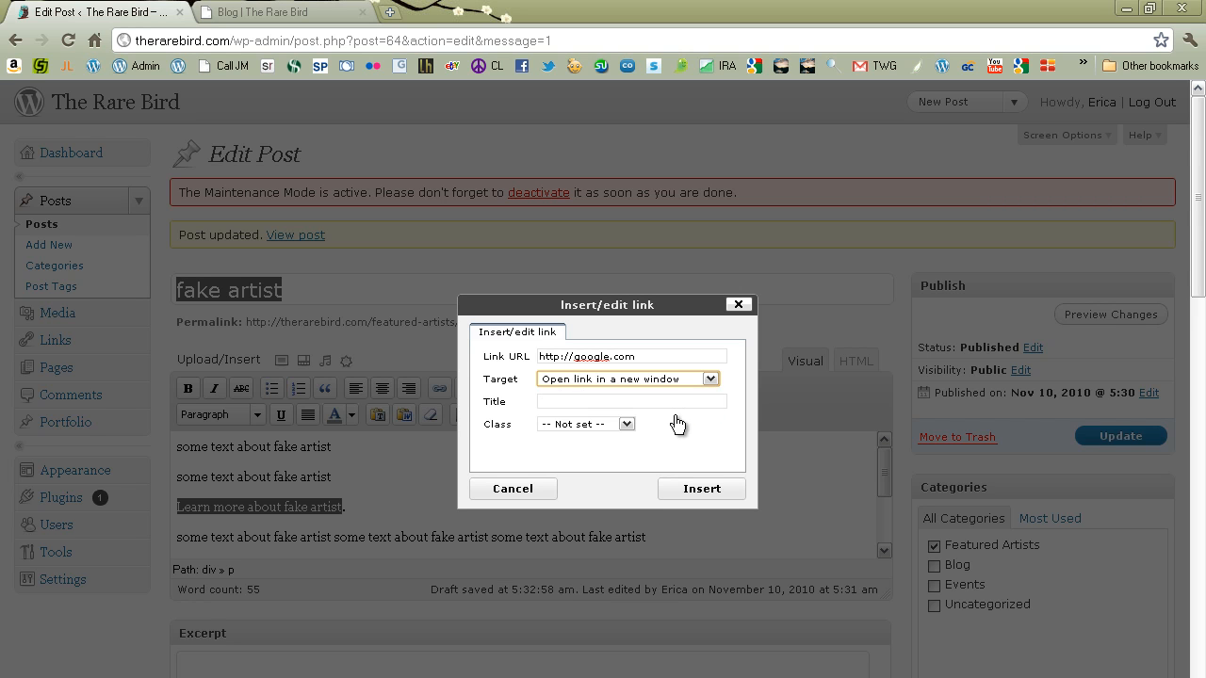
click(698, 483)
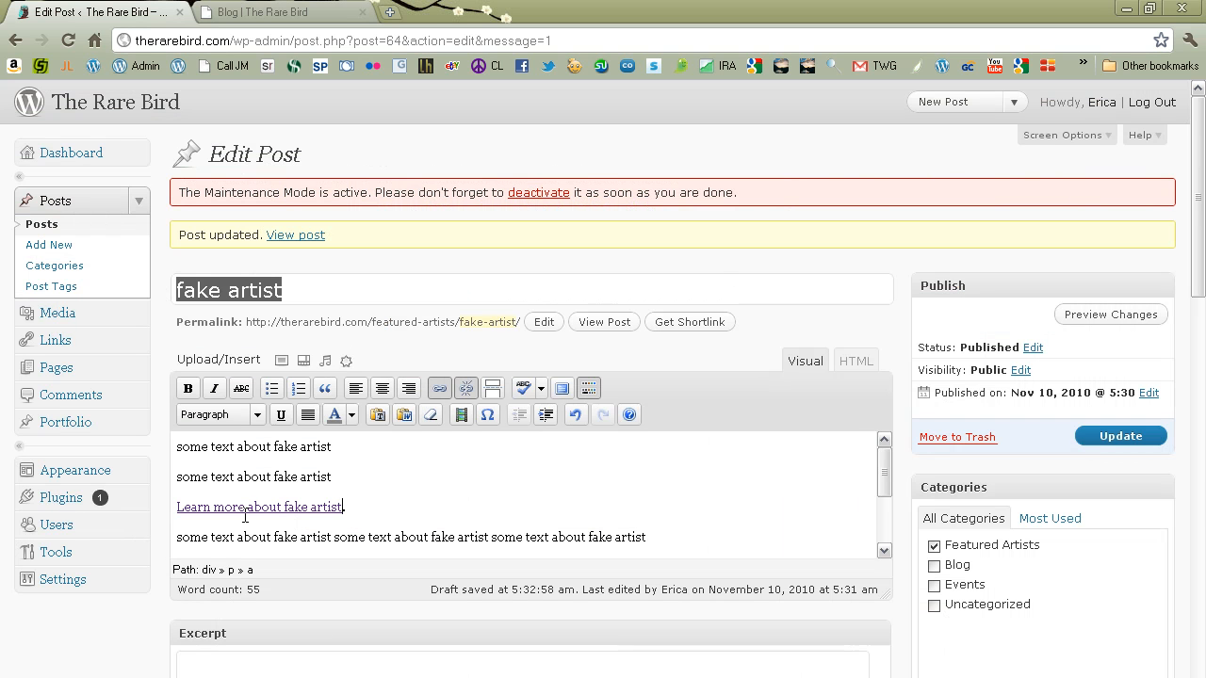
click(1108, 449)
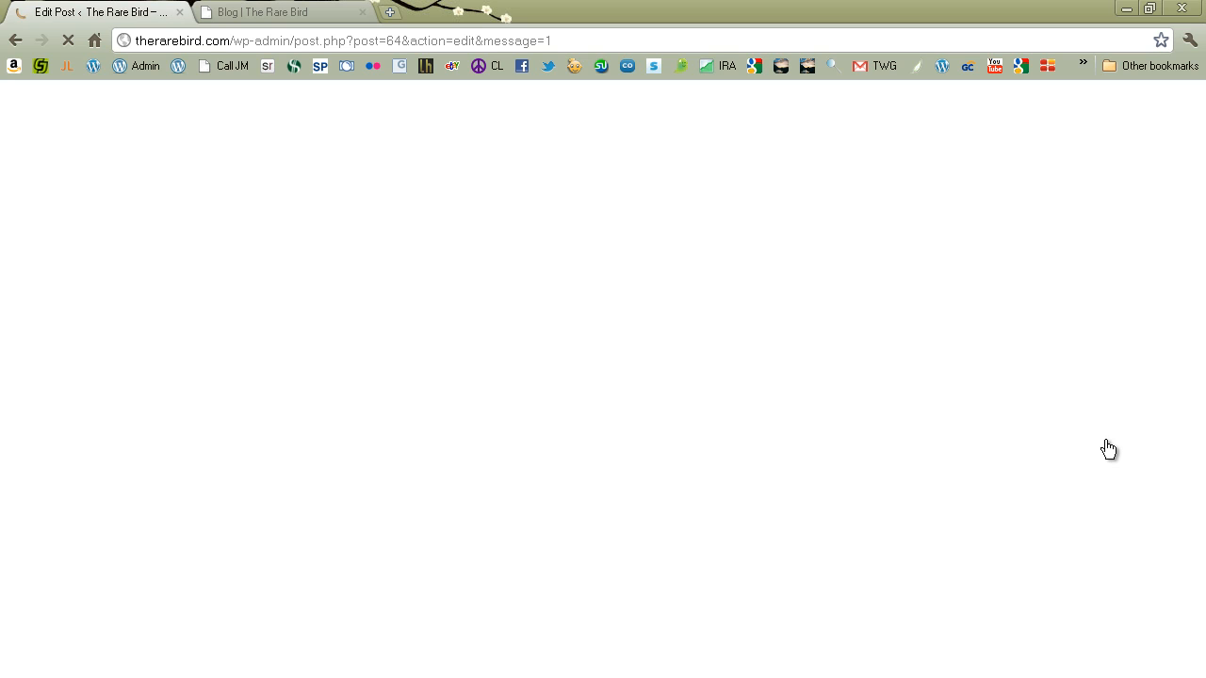
Test the "Learn more about fake artist" link on the site's Featured Artists page and close the page it opens
click(303, 14)
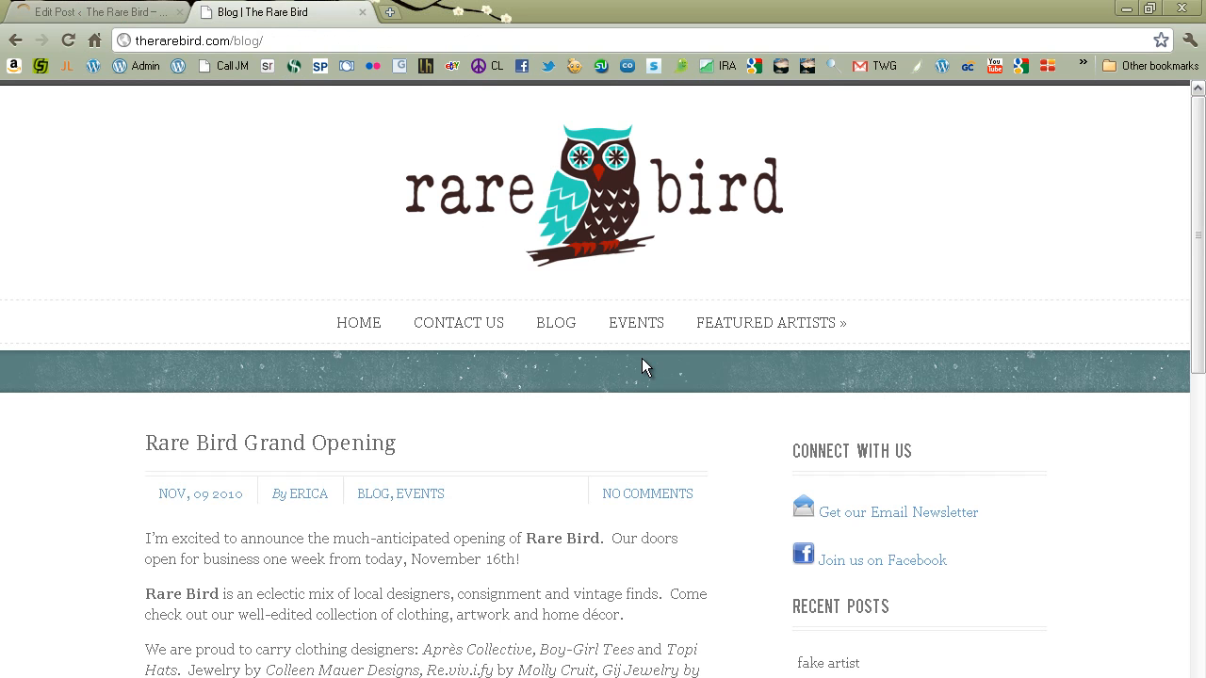
click(774, 328)
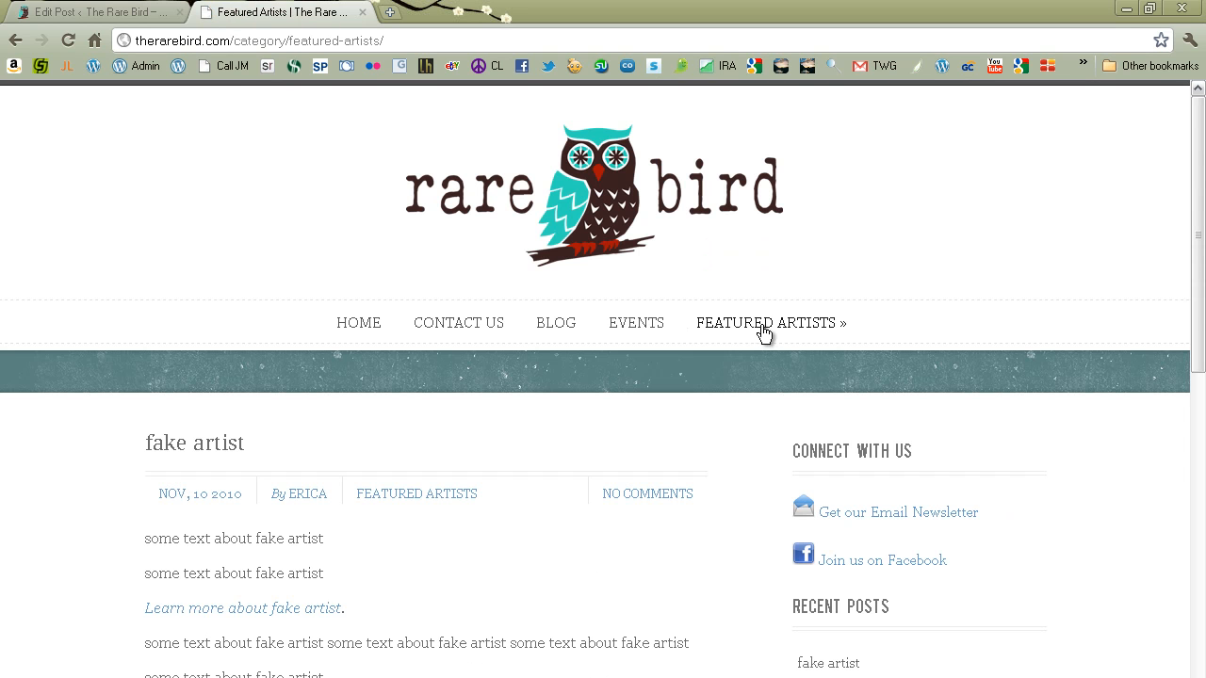
click(283, 621)
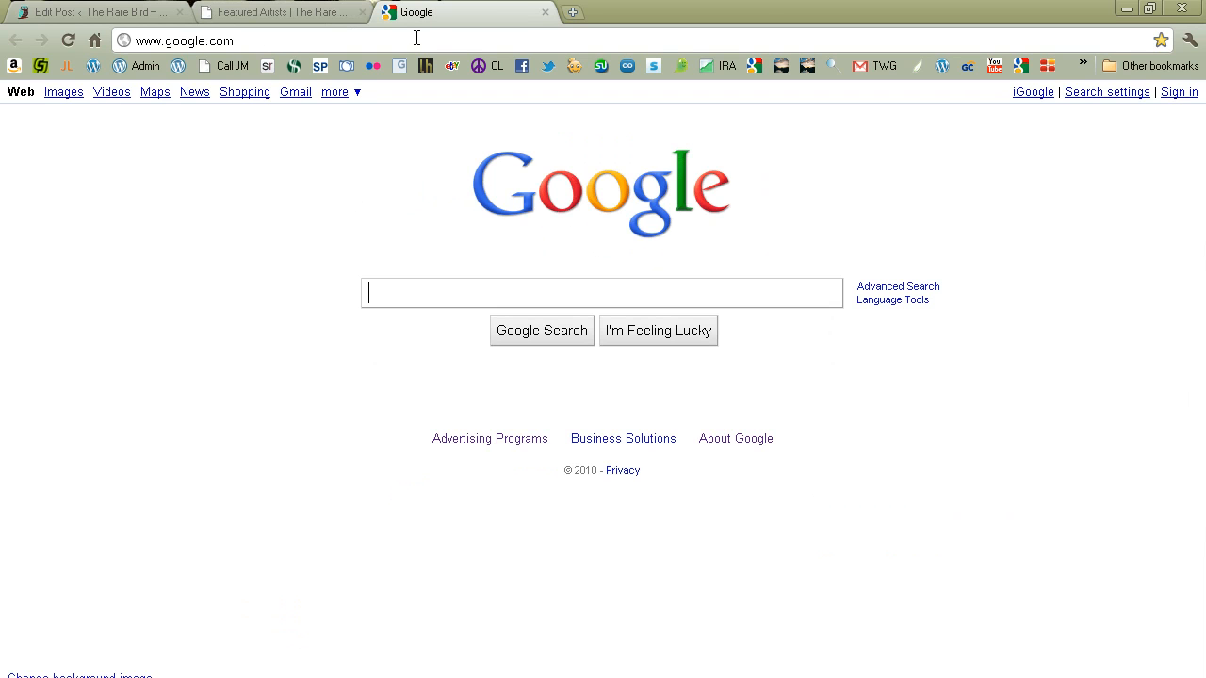
click(545, 12)
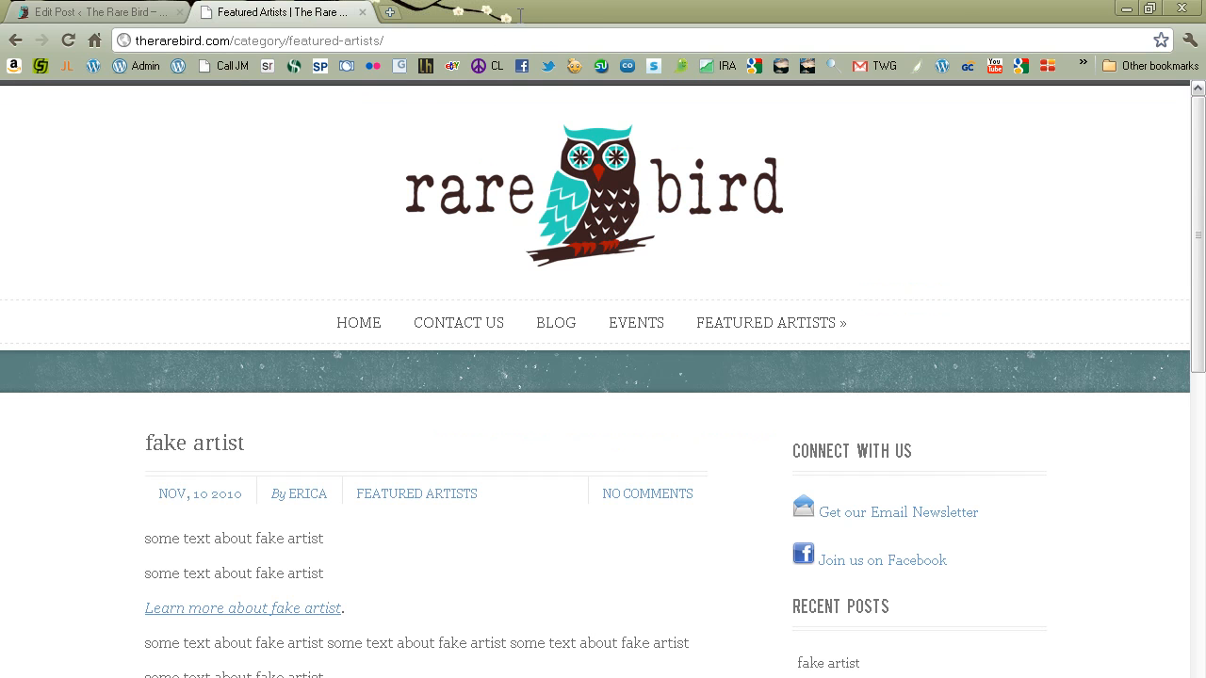
In the "fake artist" post editor, place the cursor in the first body line and open the image upload from the computer
click(76, 13)
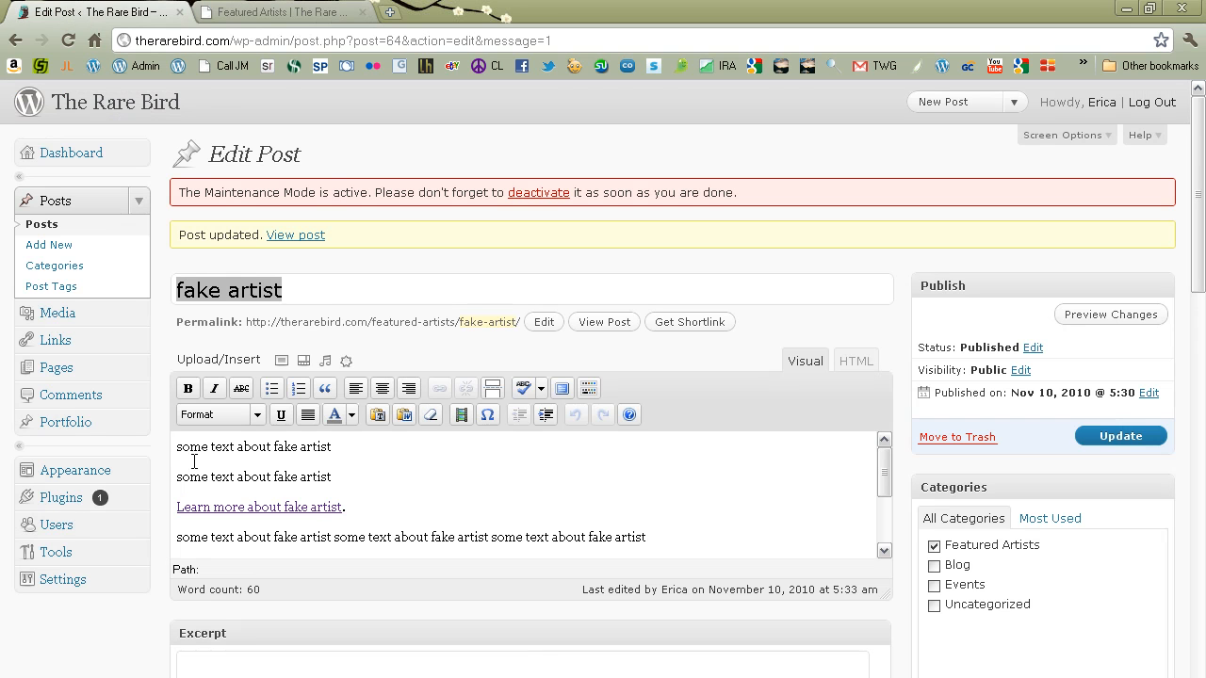
click(196, 451)
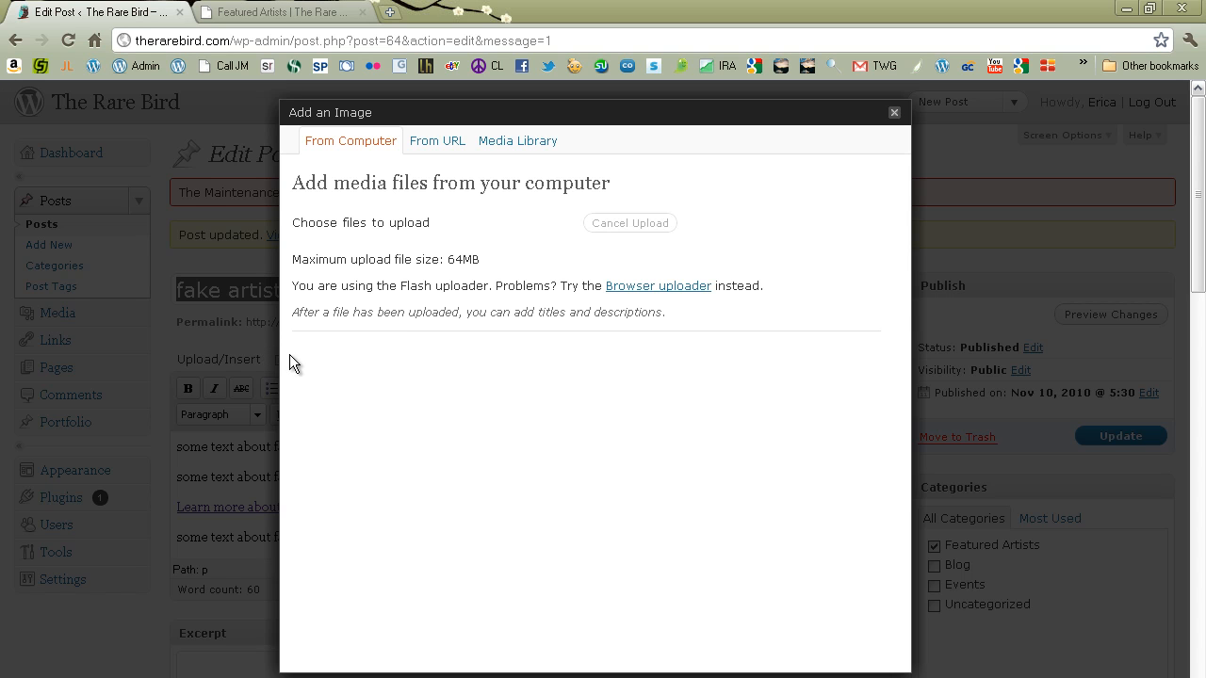
click(517, 141)
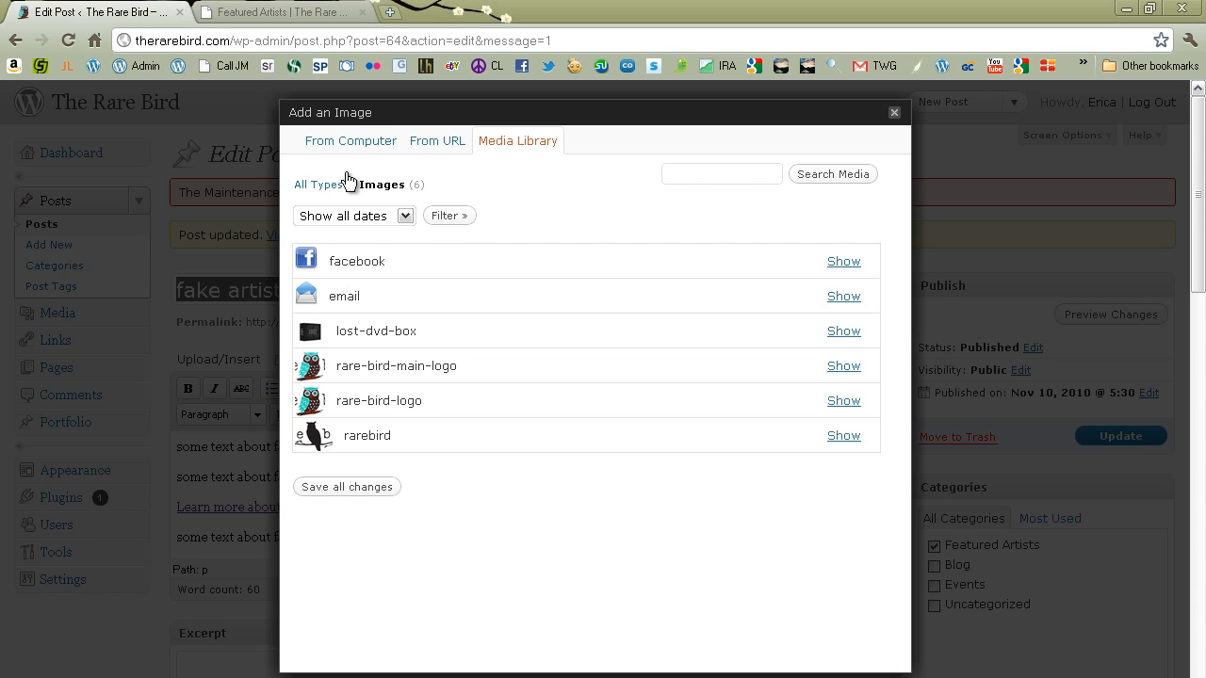
click(360, 139)
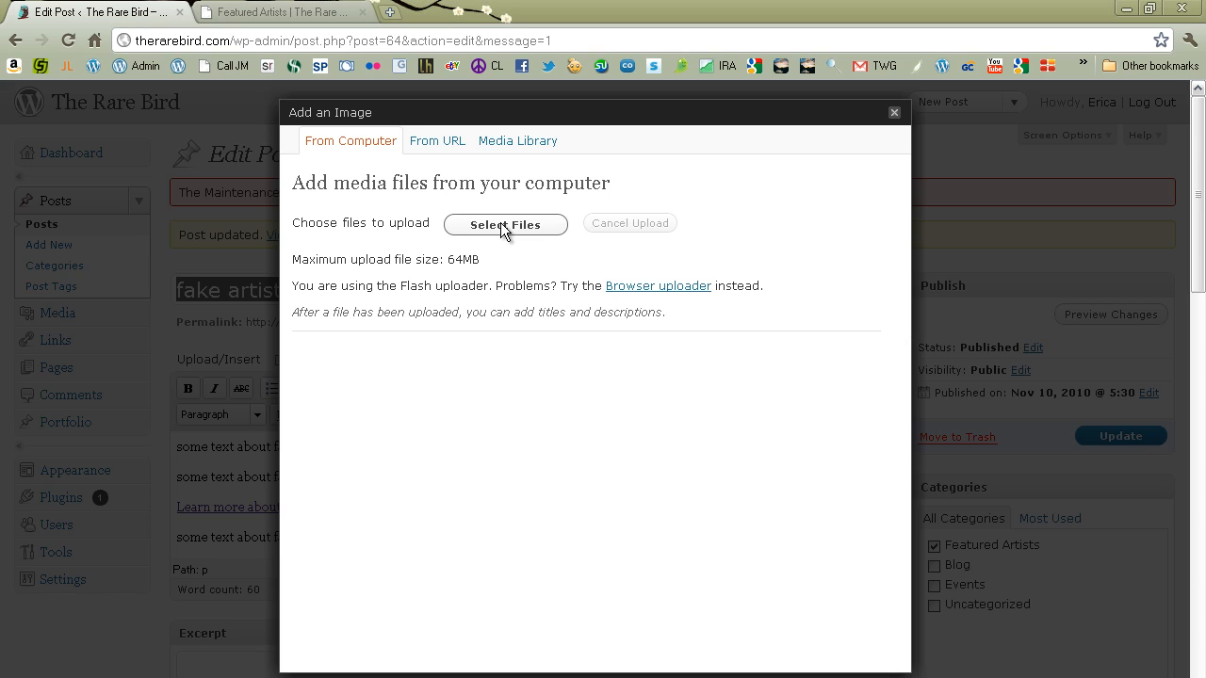
Upload the image DSCN0834---Ansel-Adams.jpg from the Screensaver folder, reached through its desktop shortcut
click(501, 226)
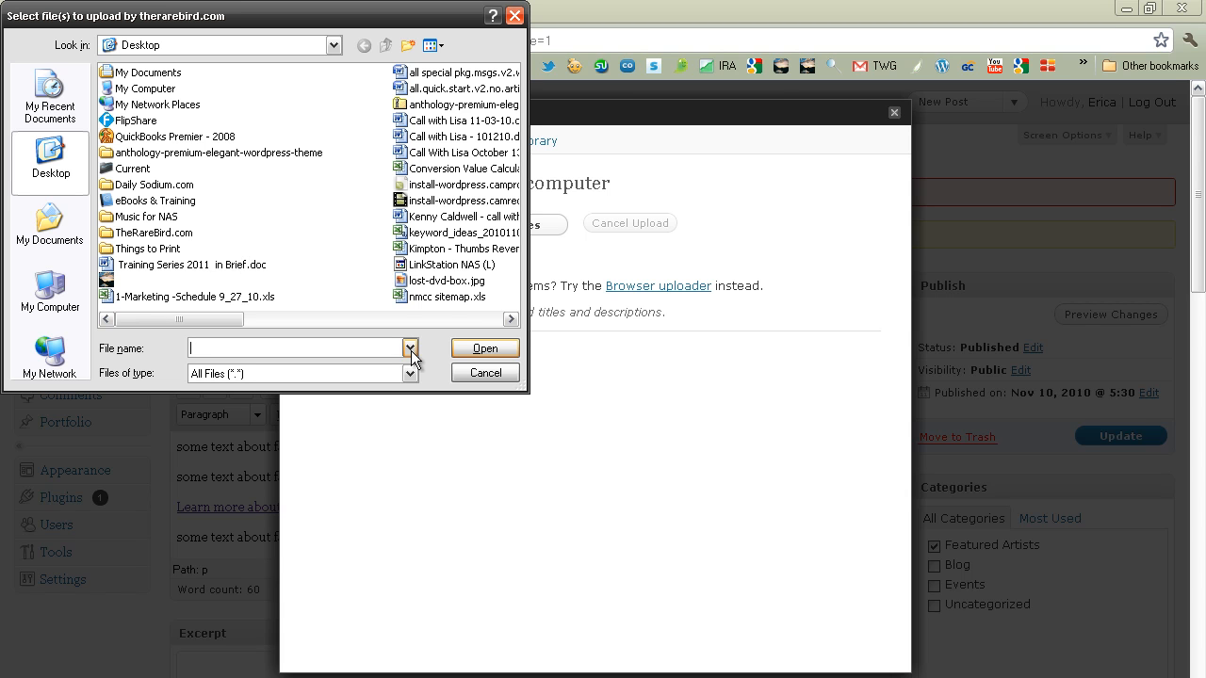
click(490, 318)
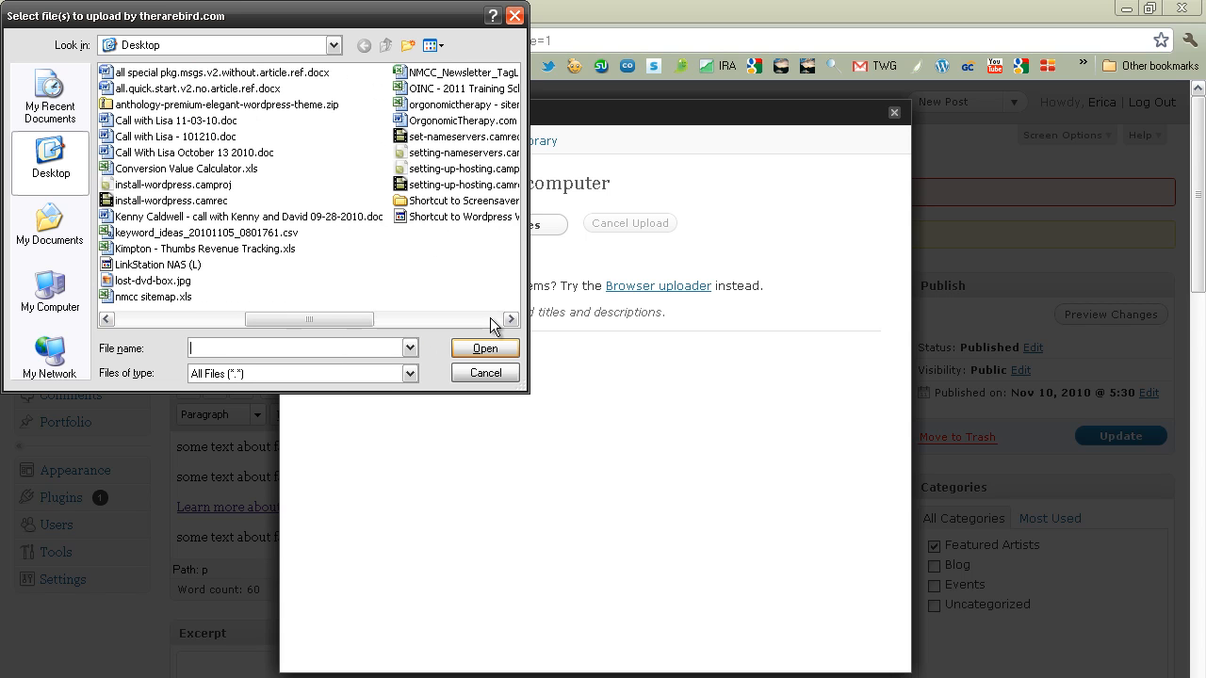
click(485, 201)
double_click(485, 203)
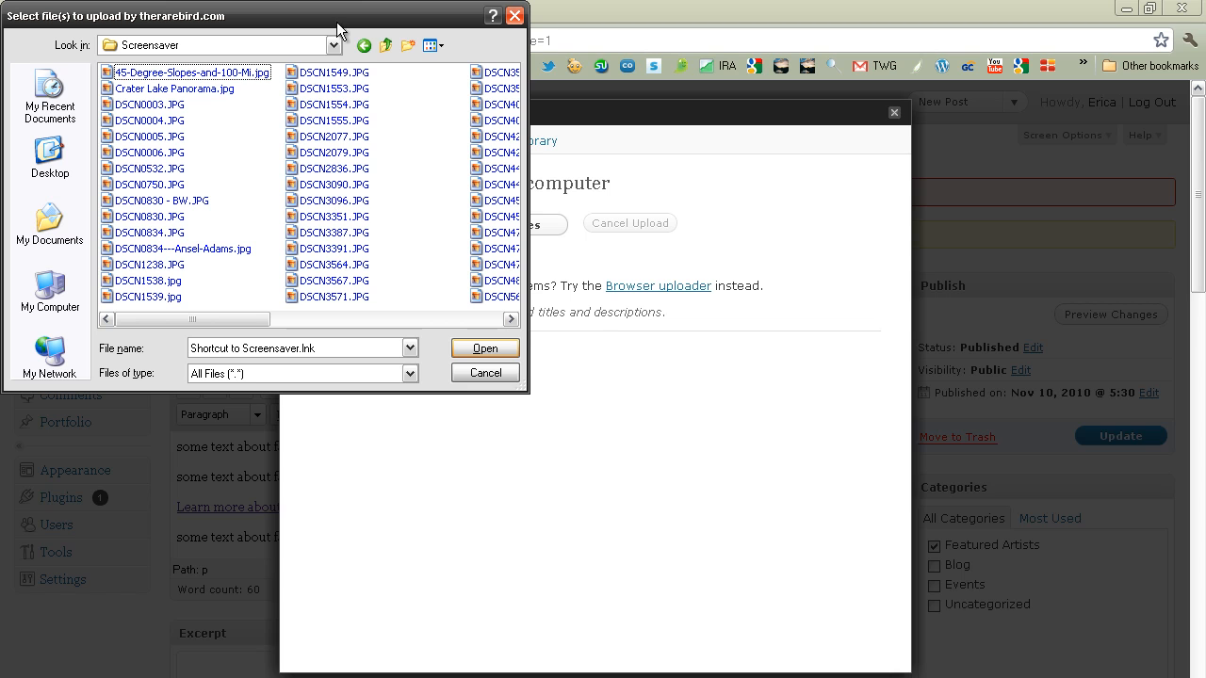
click(432, 44)
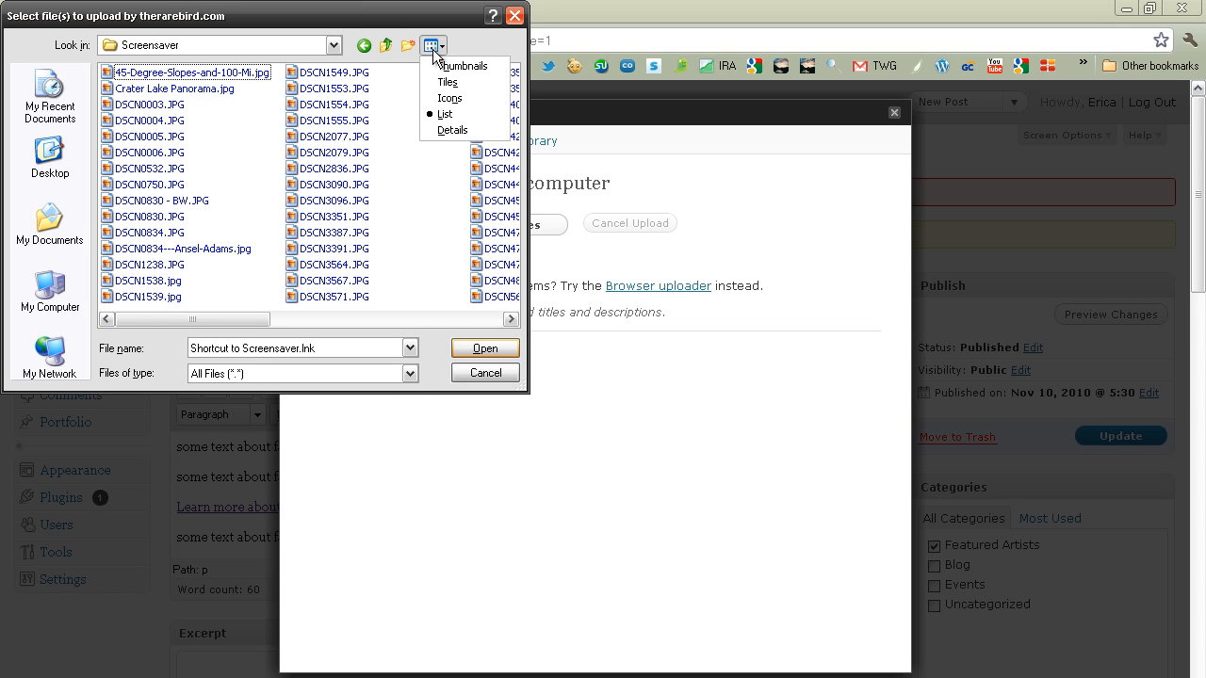
click(450, 132)
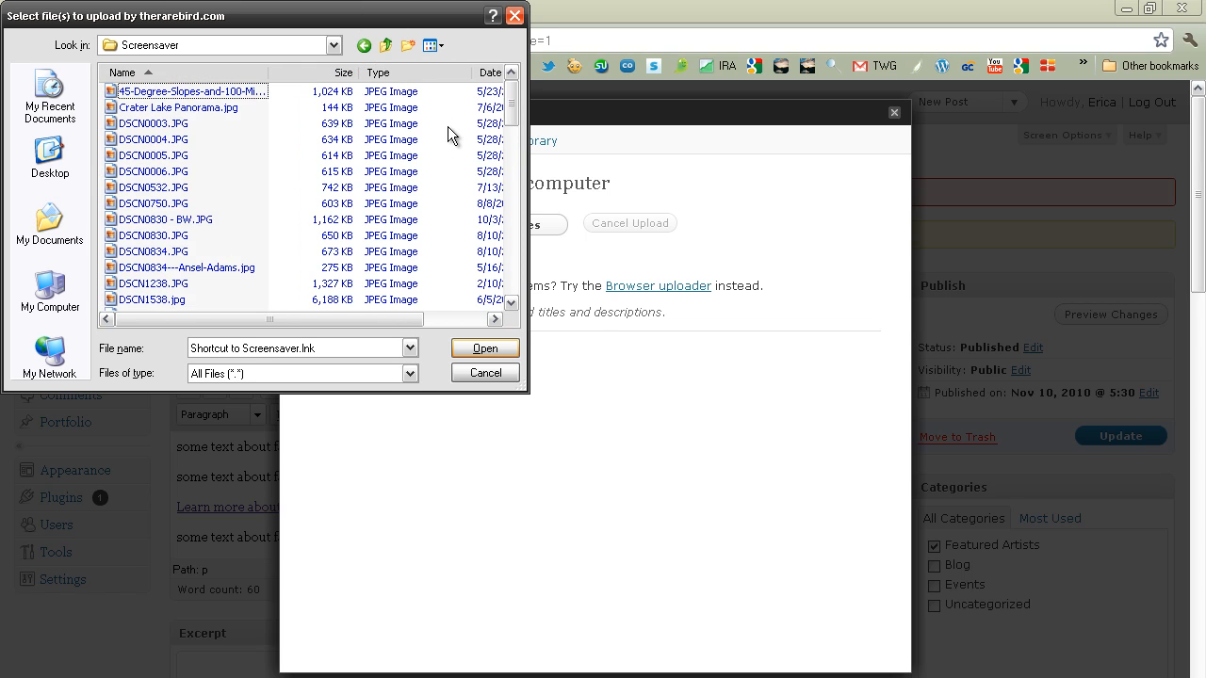
click(204, 109)
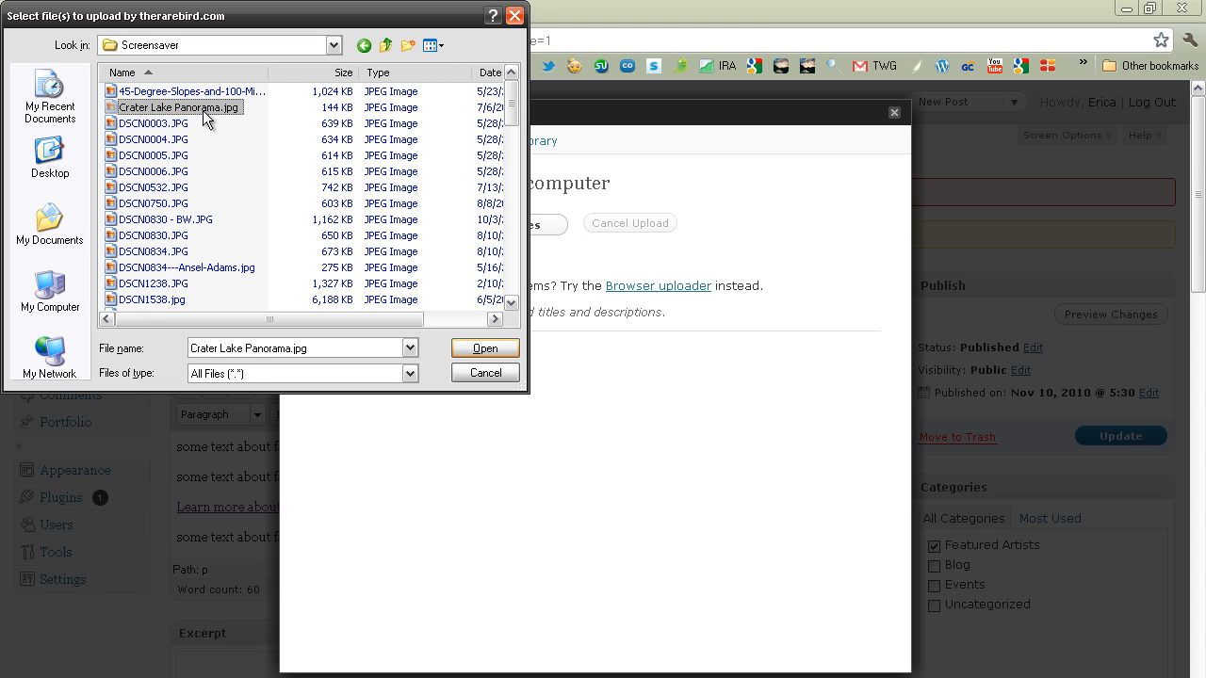
click(182, 269)
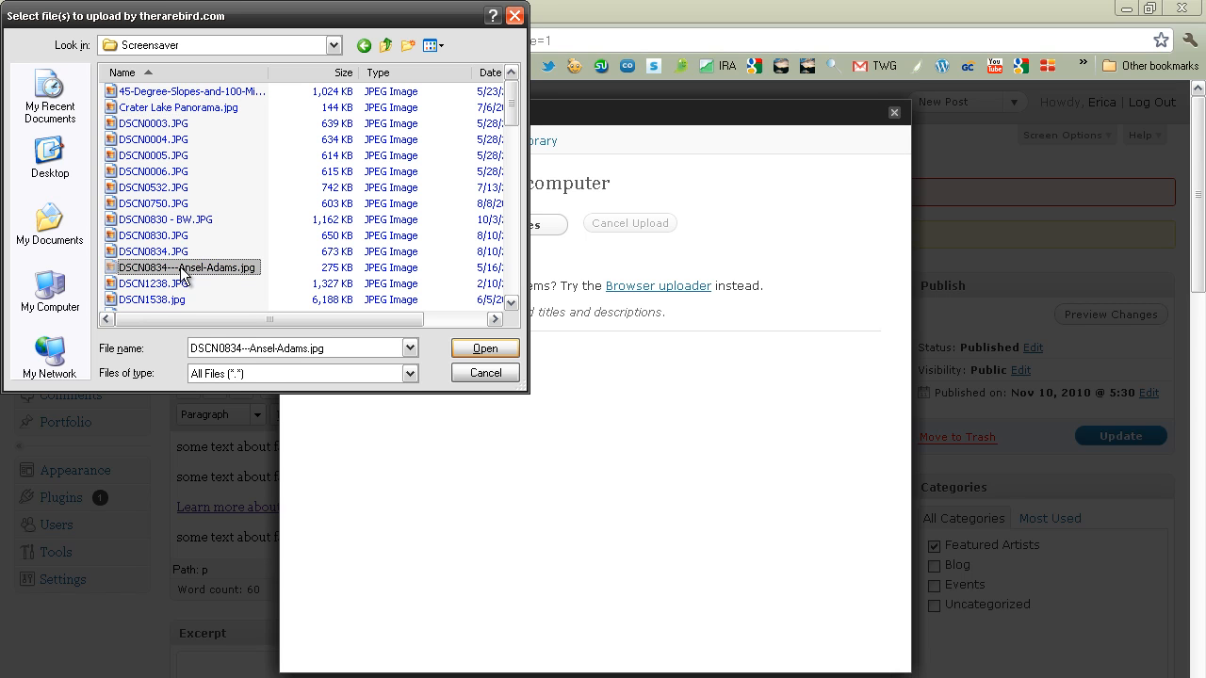
click(484, 348)
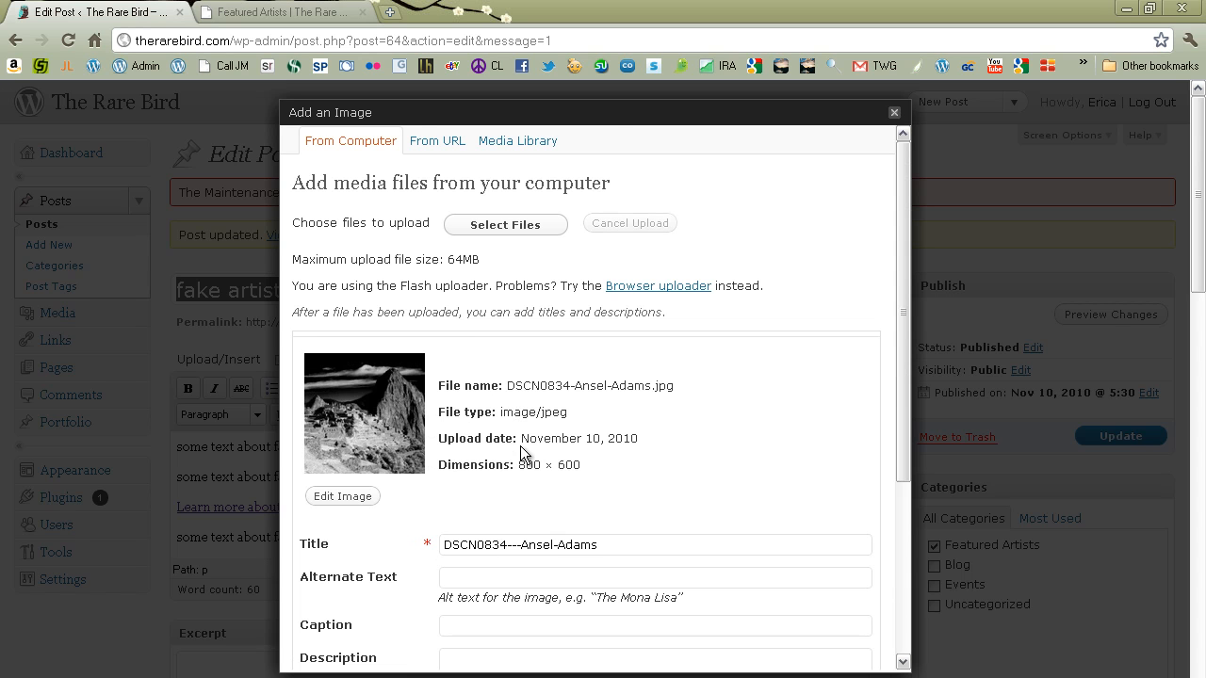
Title the uploaded image "Peru" and clear its link URL
scroll(547, 444, down, 1)
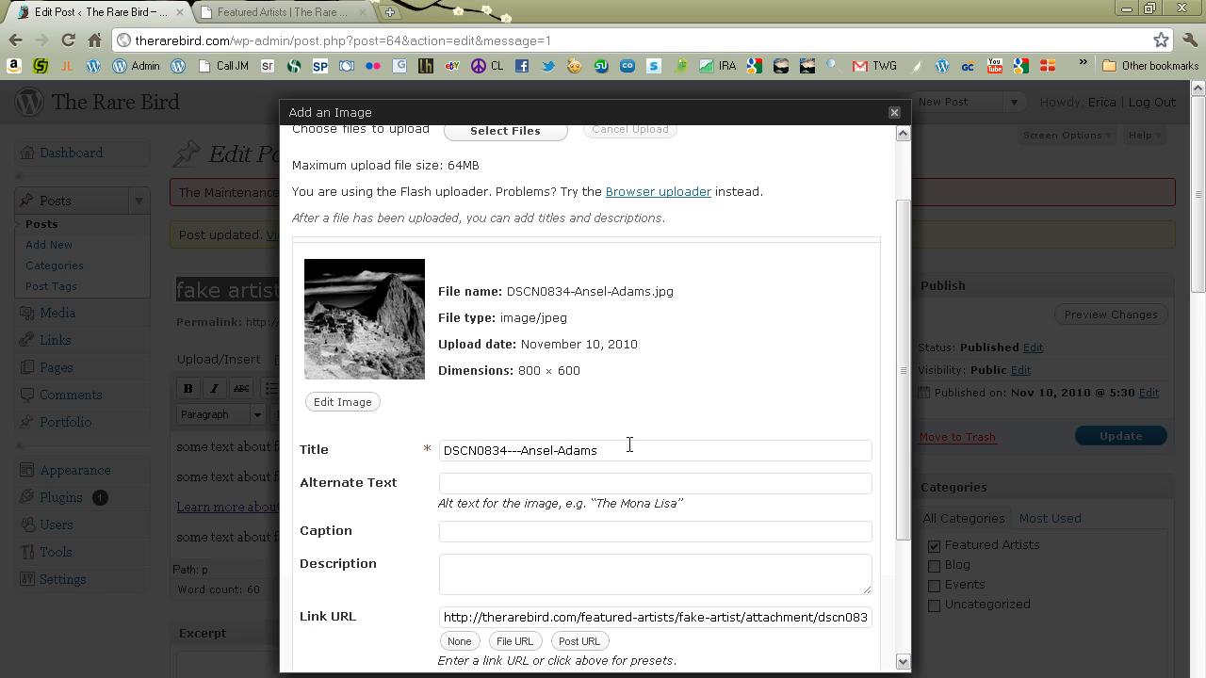
click(549, 443)
key(ctrl+a)
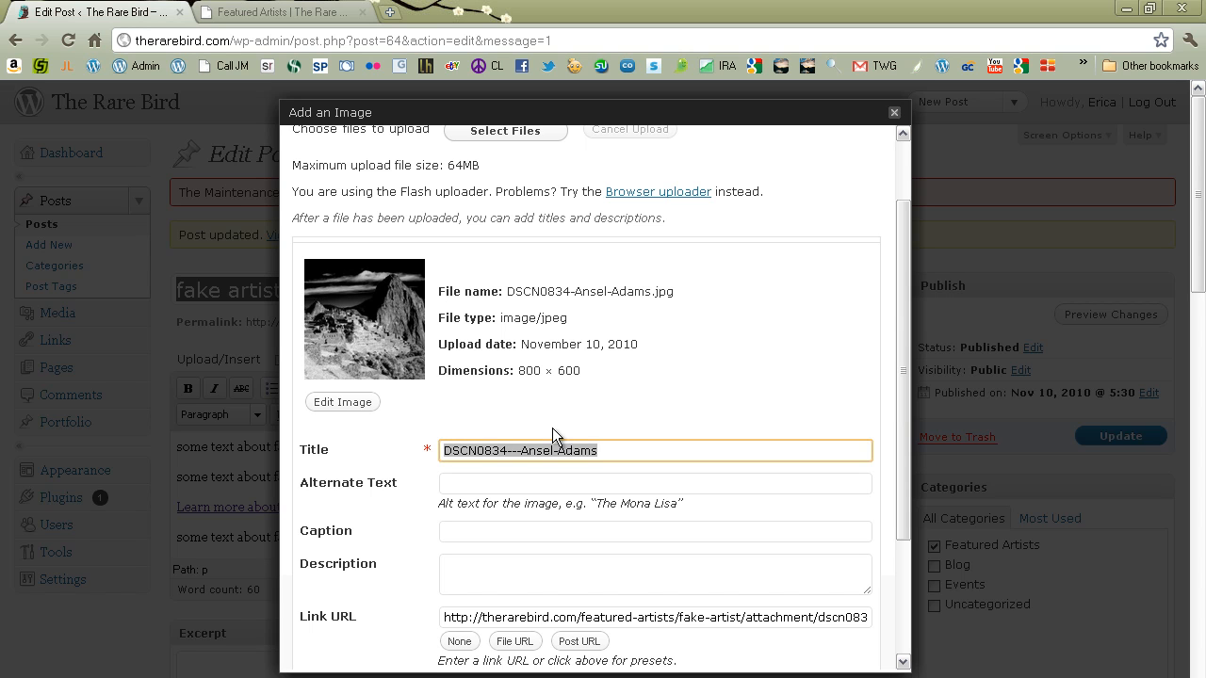
text(Peru)
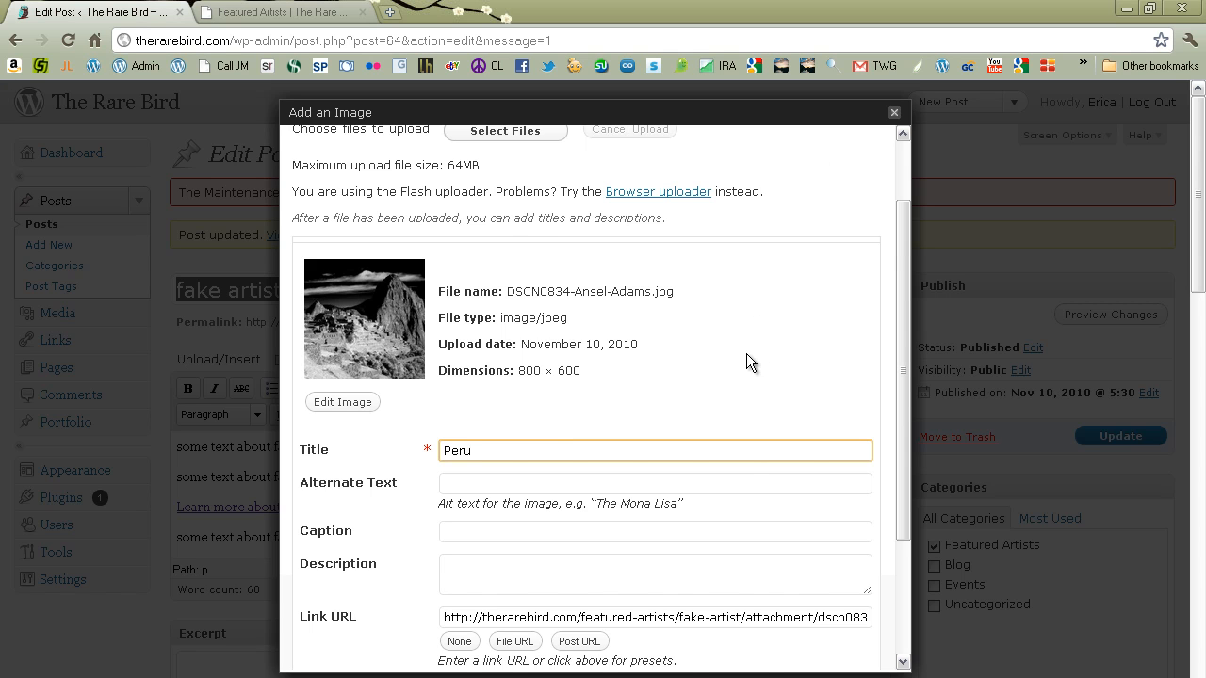
scroll(739, 378, down, 1)
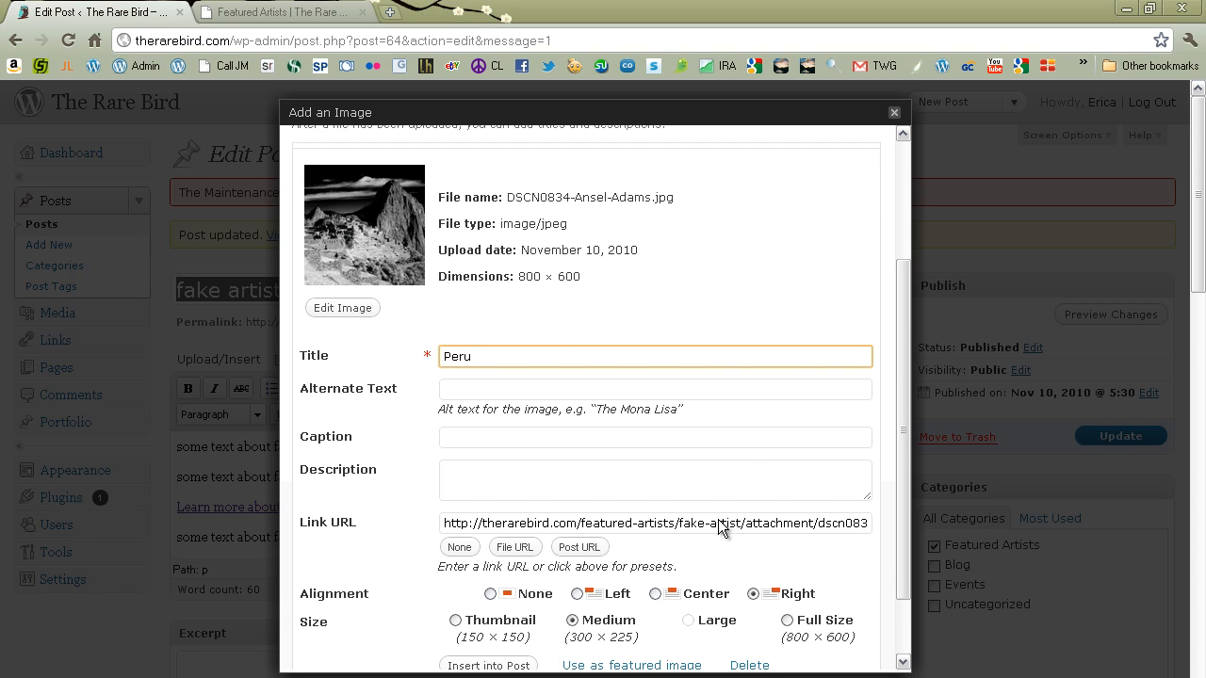
click(460, 547)
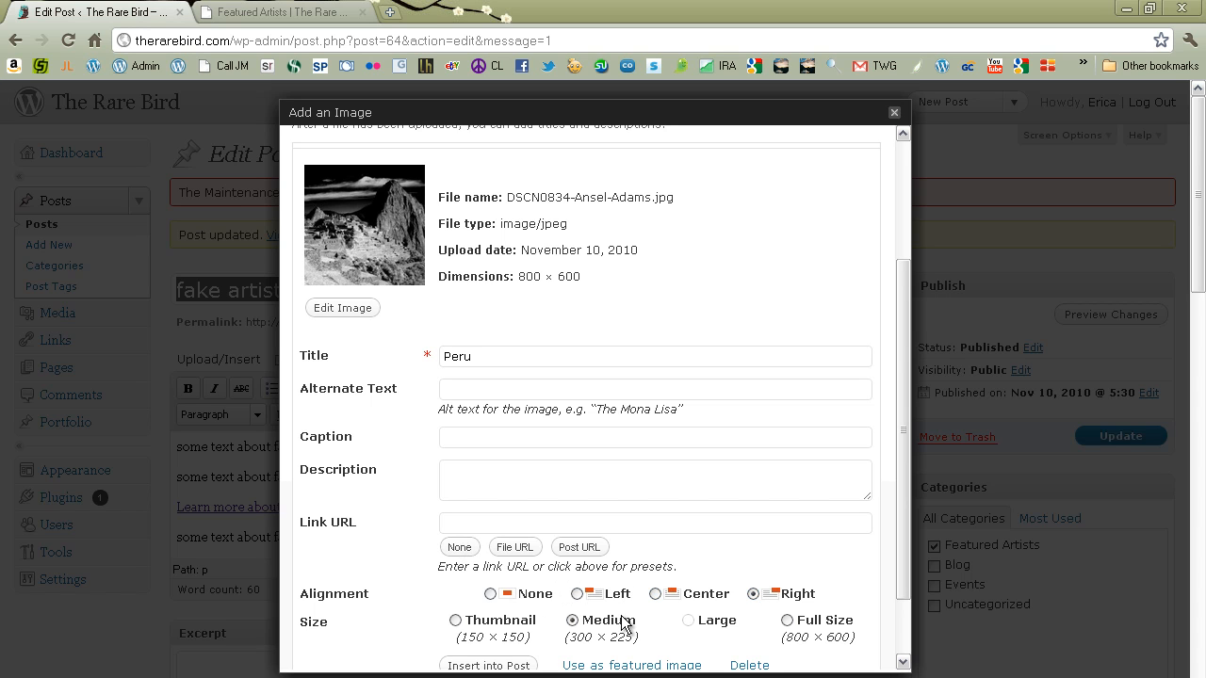
Insert the image into the post right-aligned at medium size and update the post
scroll(612, 633, down, 2)
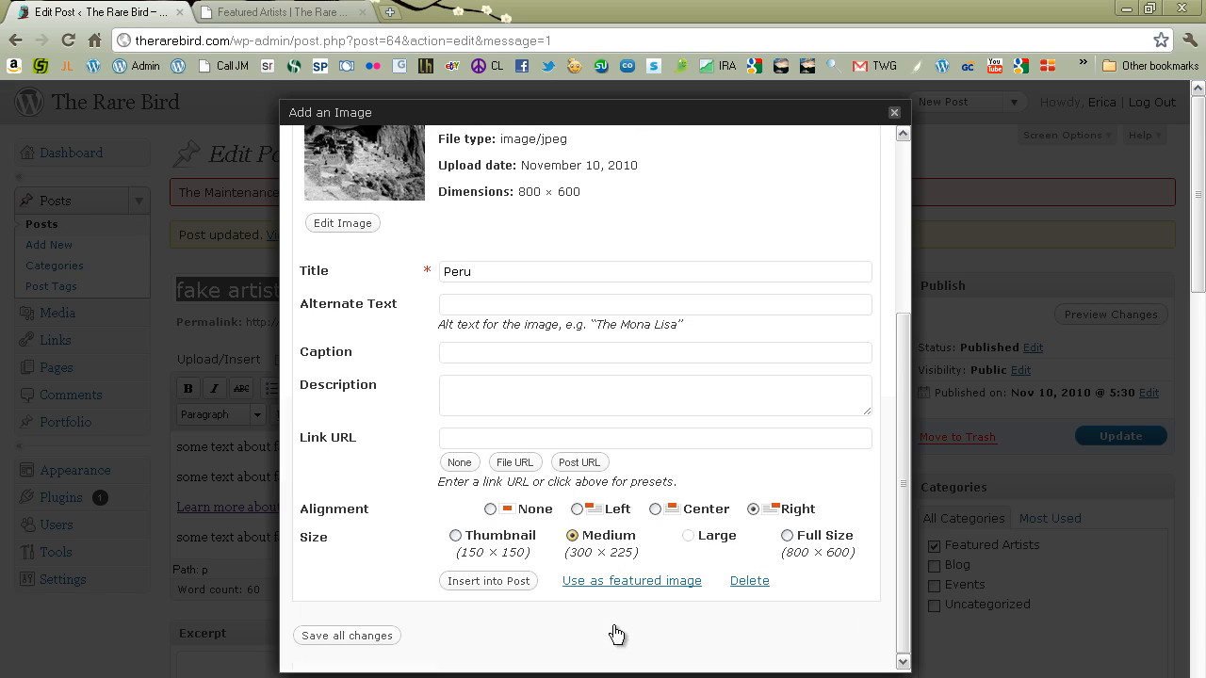
click(489, 581)
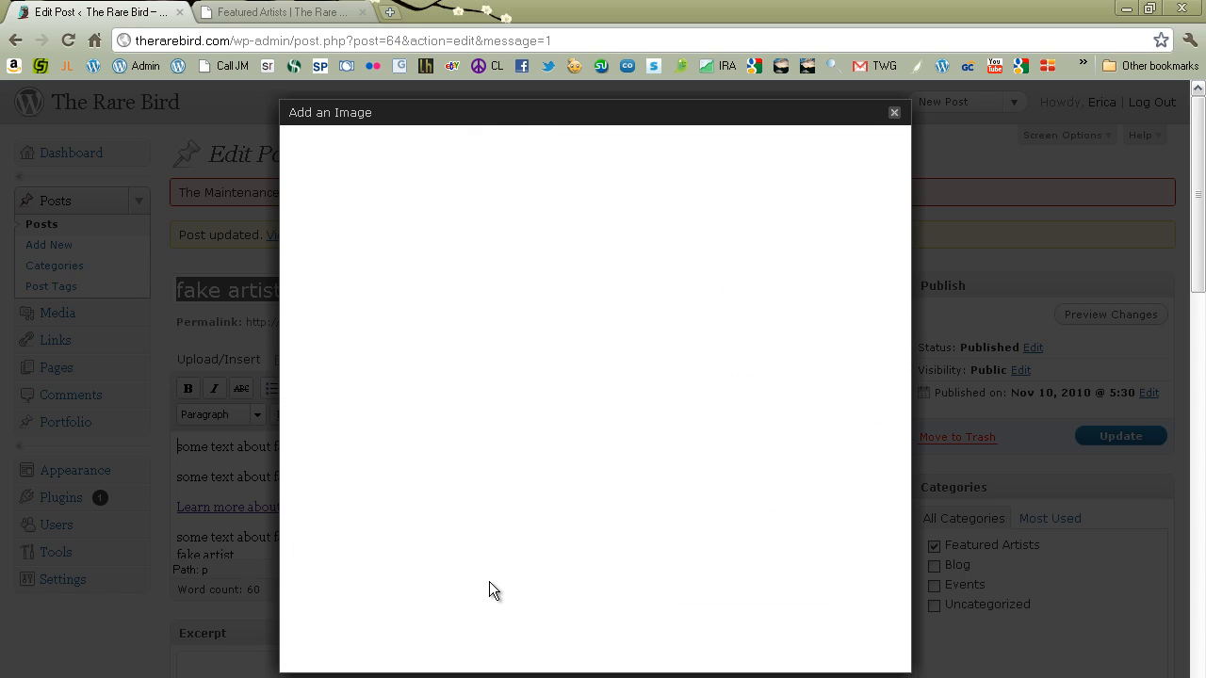
scroll(625, 504, down, 1)
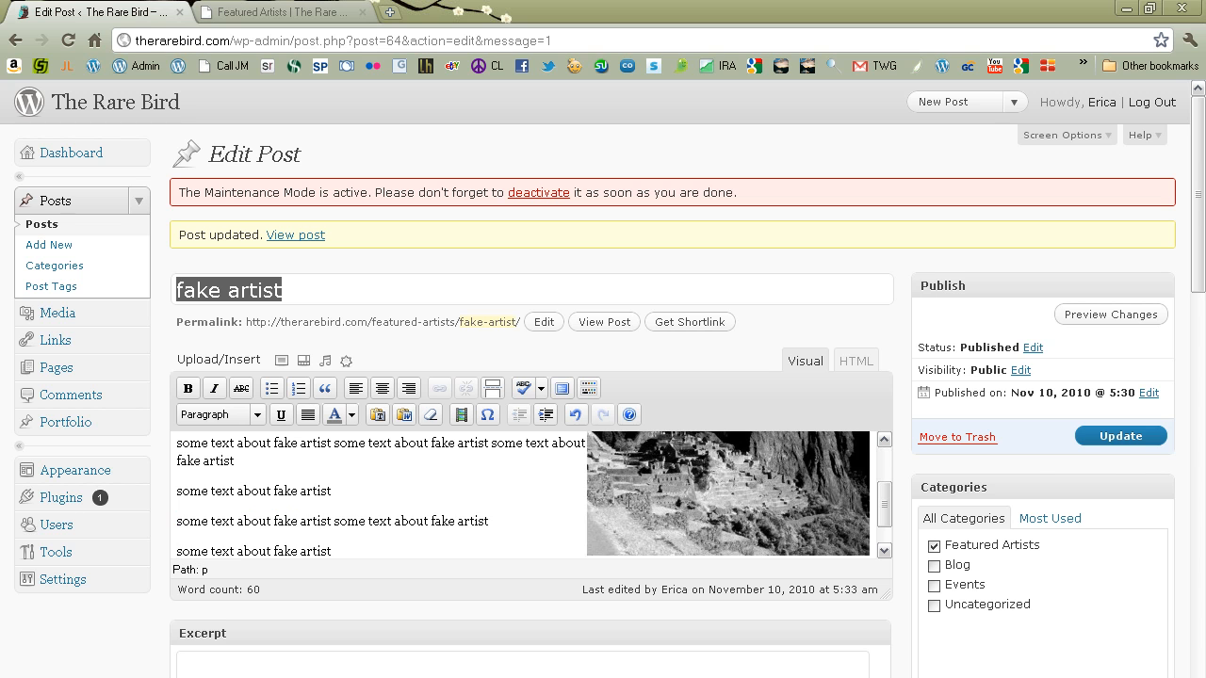
click(1120, 445)
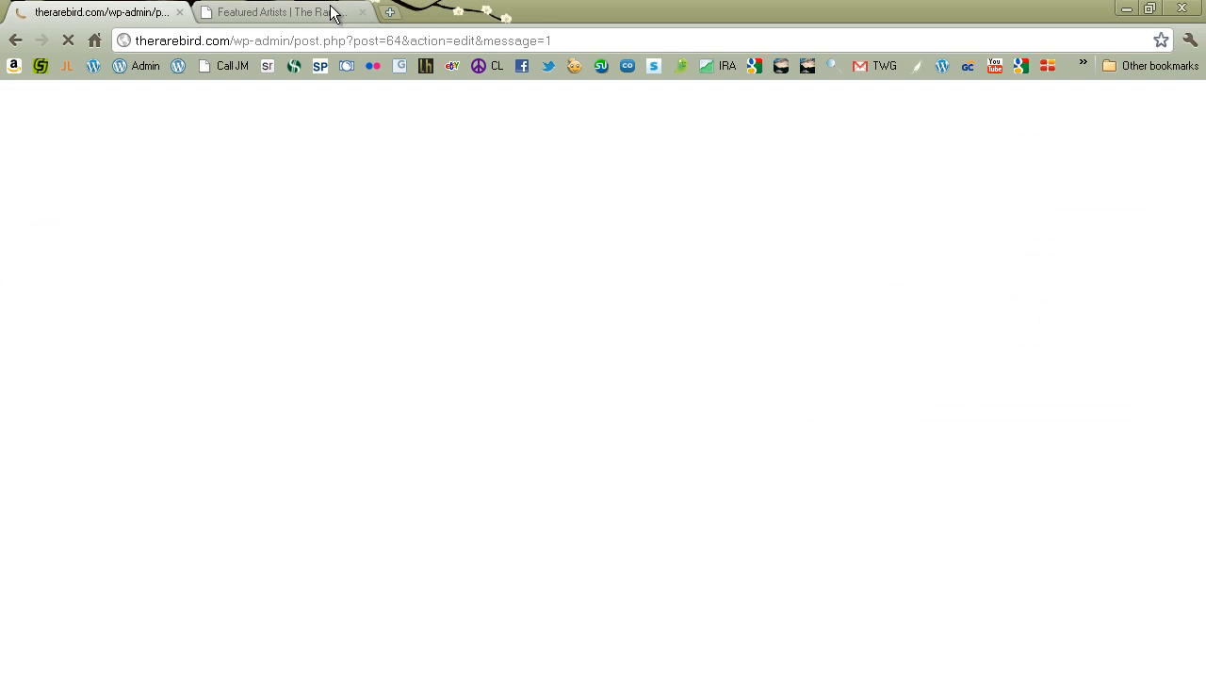
Open the "fake artist" post on the live site and check the inserted image
click(302, 15)
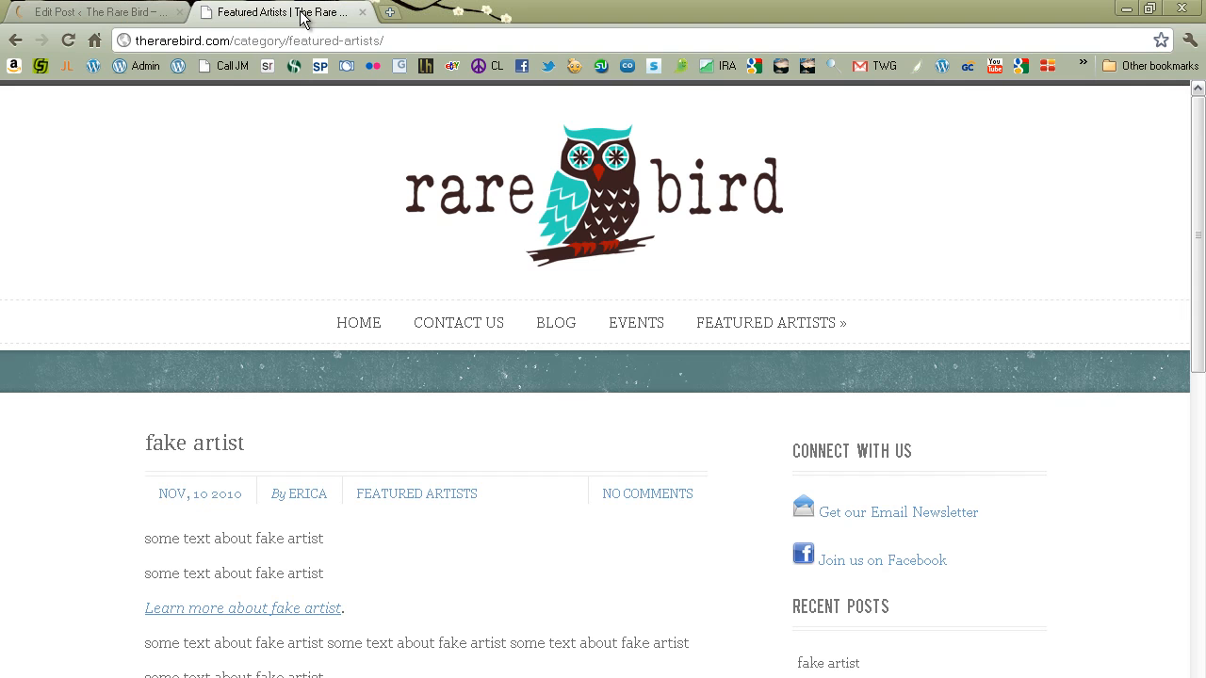
click(182, 448)
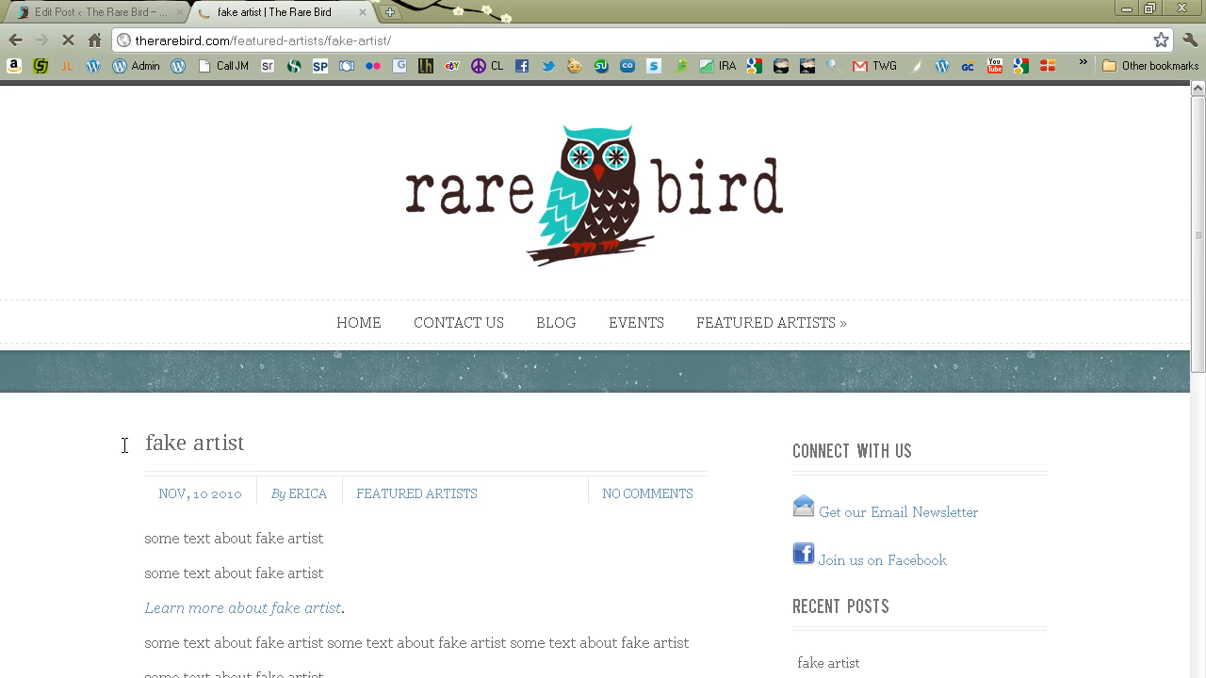
scroll(403, 422, down, 3)
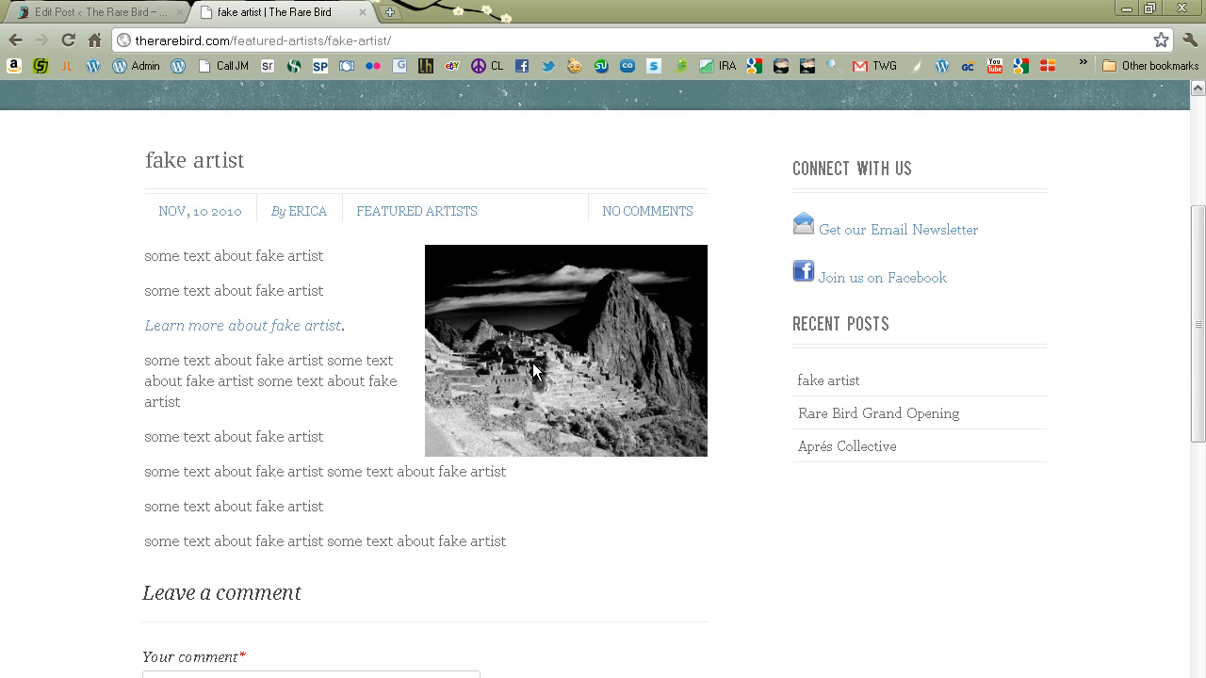
Return to editing the "fake artist" post and make the body editing area taller
click(125, 8)
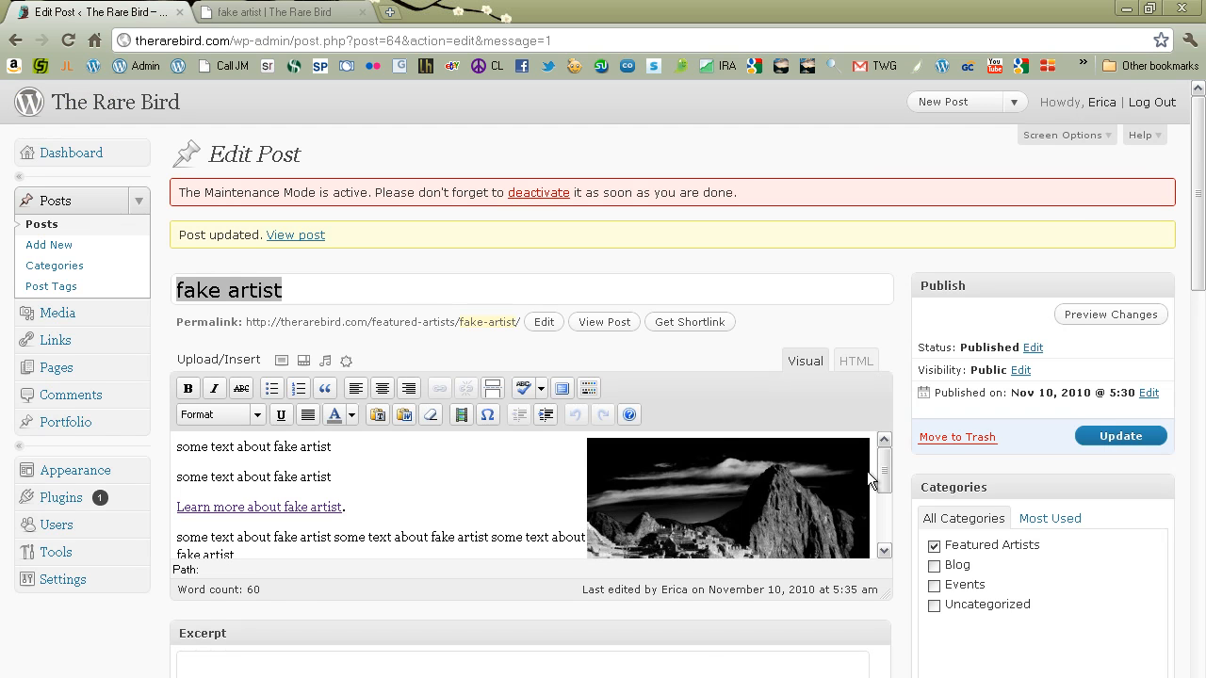
scroll(884, 460, down, 2)
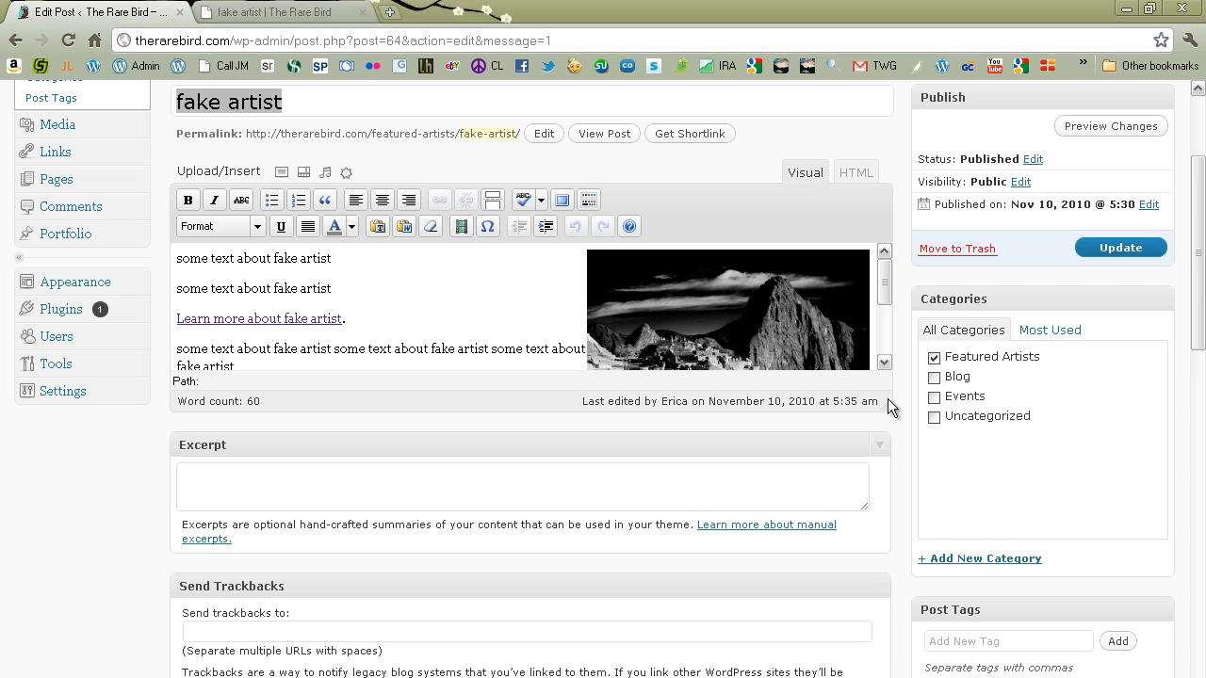
drag(887, 407, 882, 473)
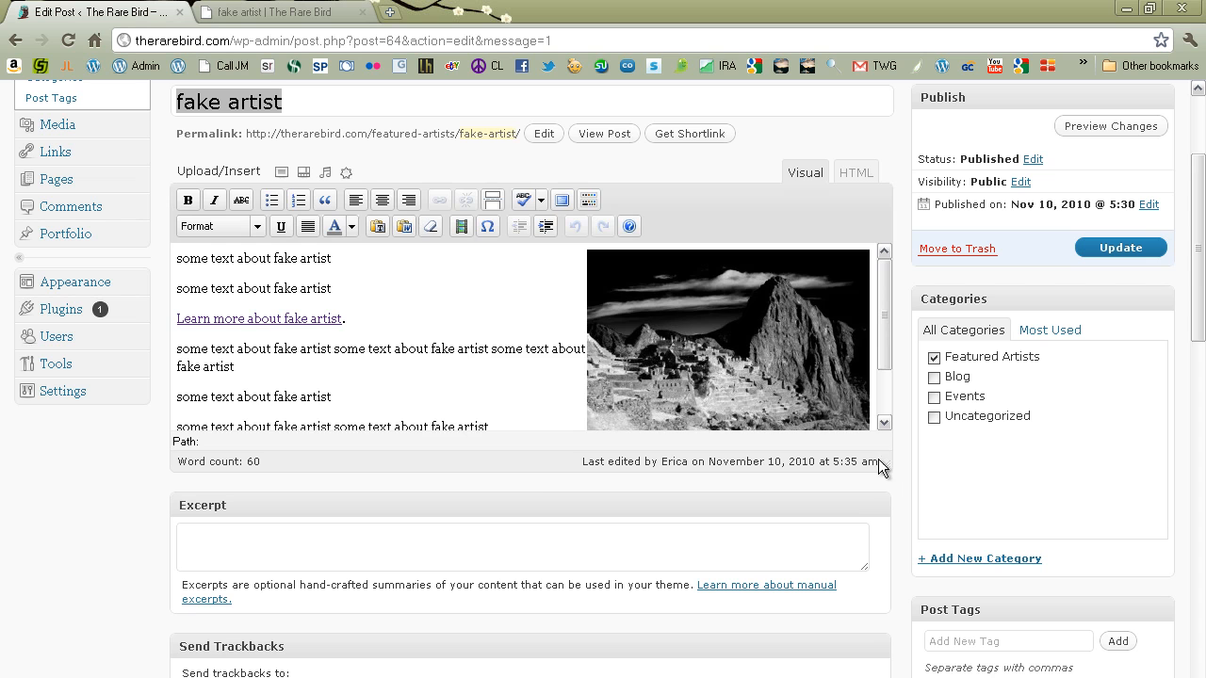
Add the caption "Peru Picture" to the image in the post body and update the post
click(791, 377)
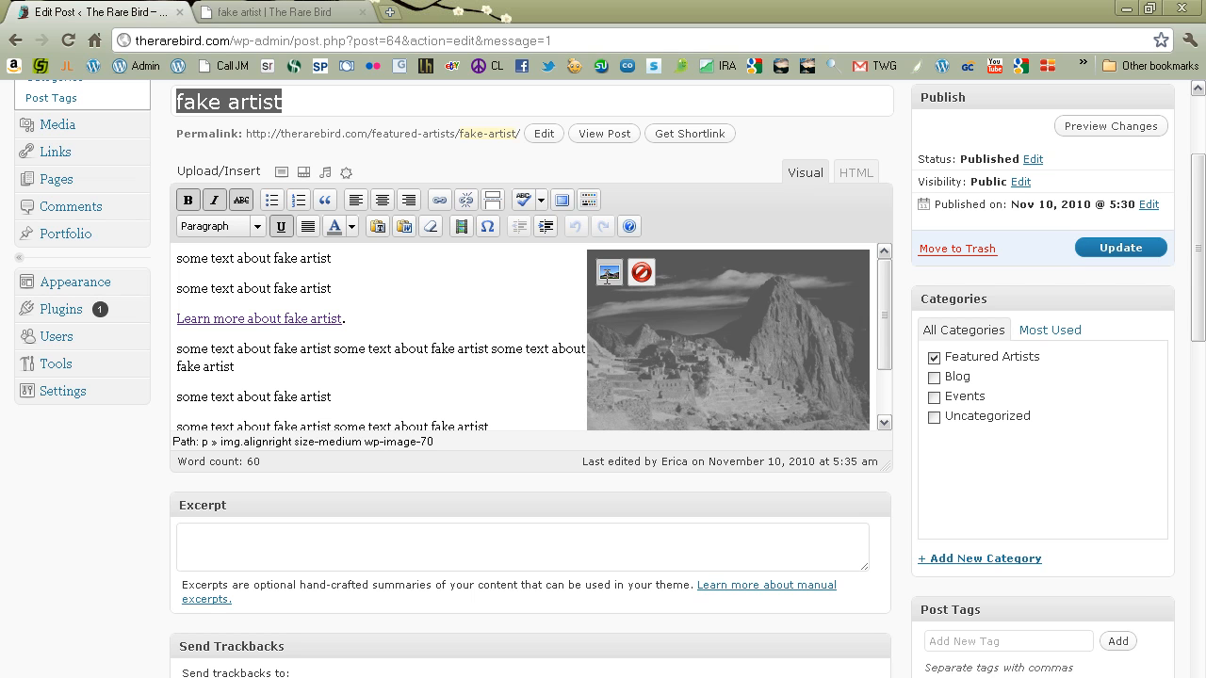
click(607, 274)
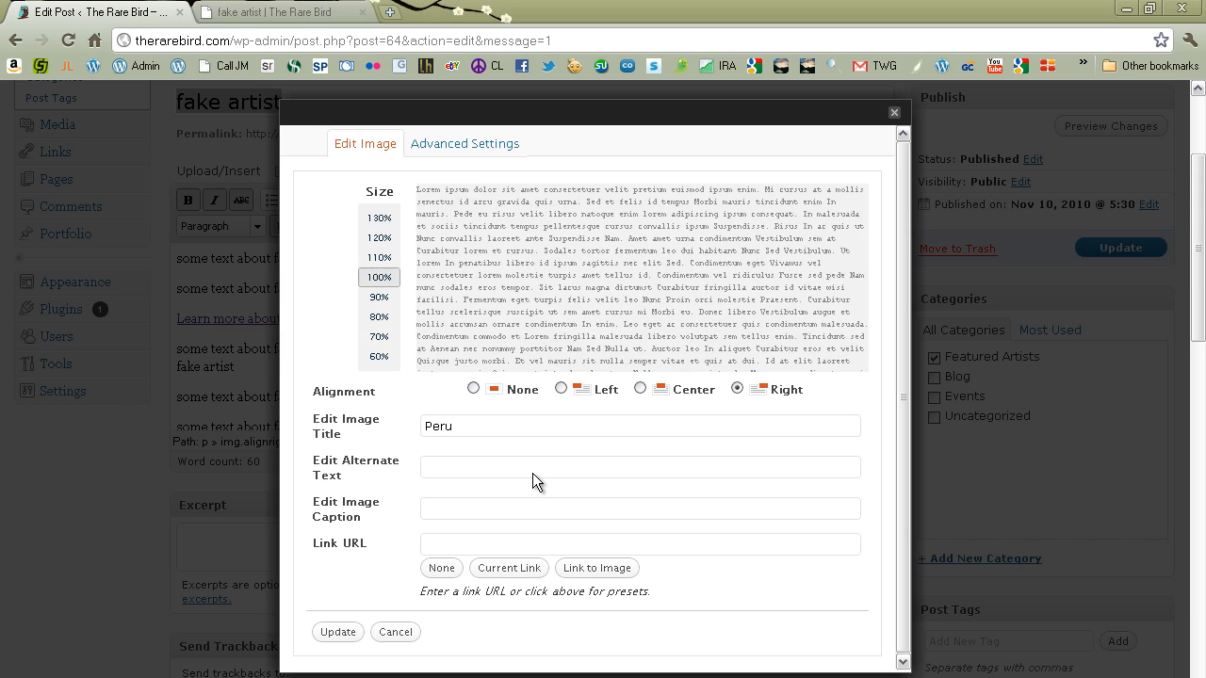
click(453, 508)
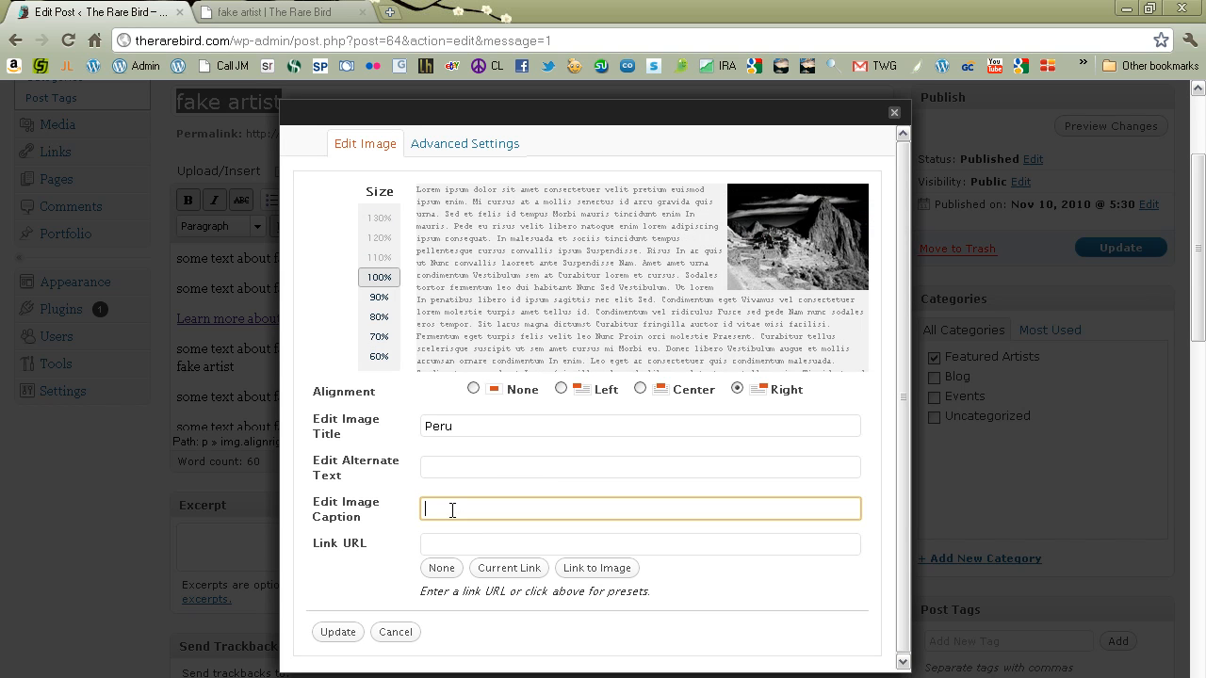
click(452, 510)
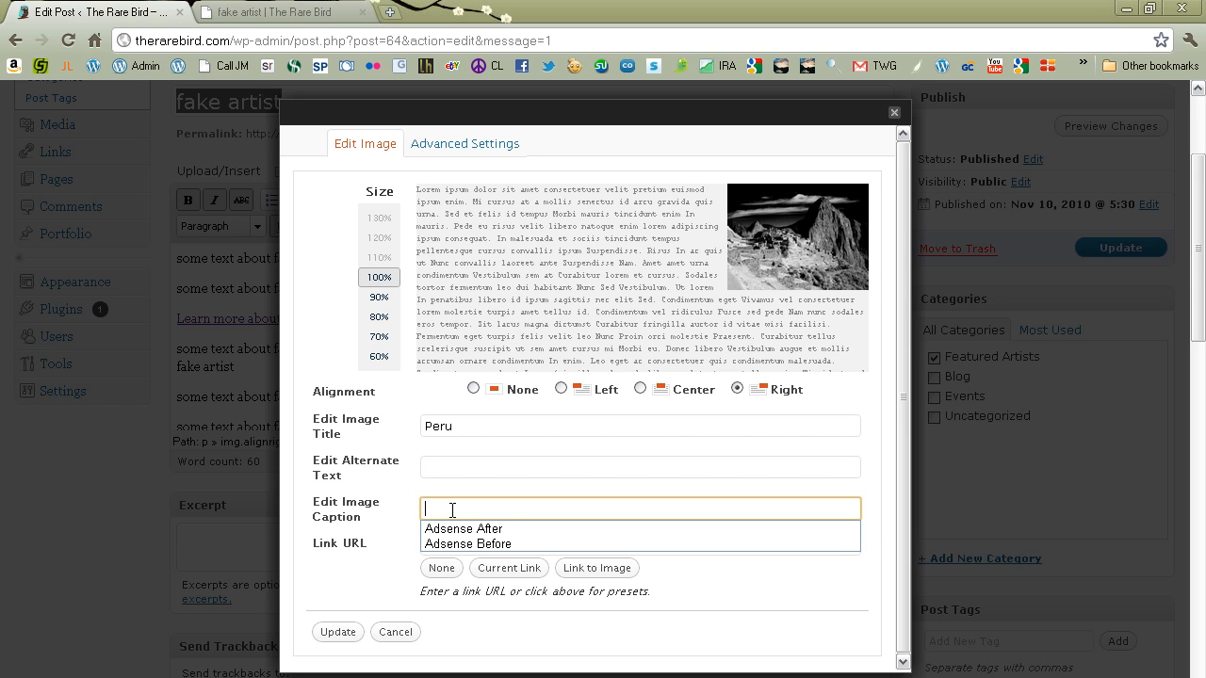
text(Peru Pict)
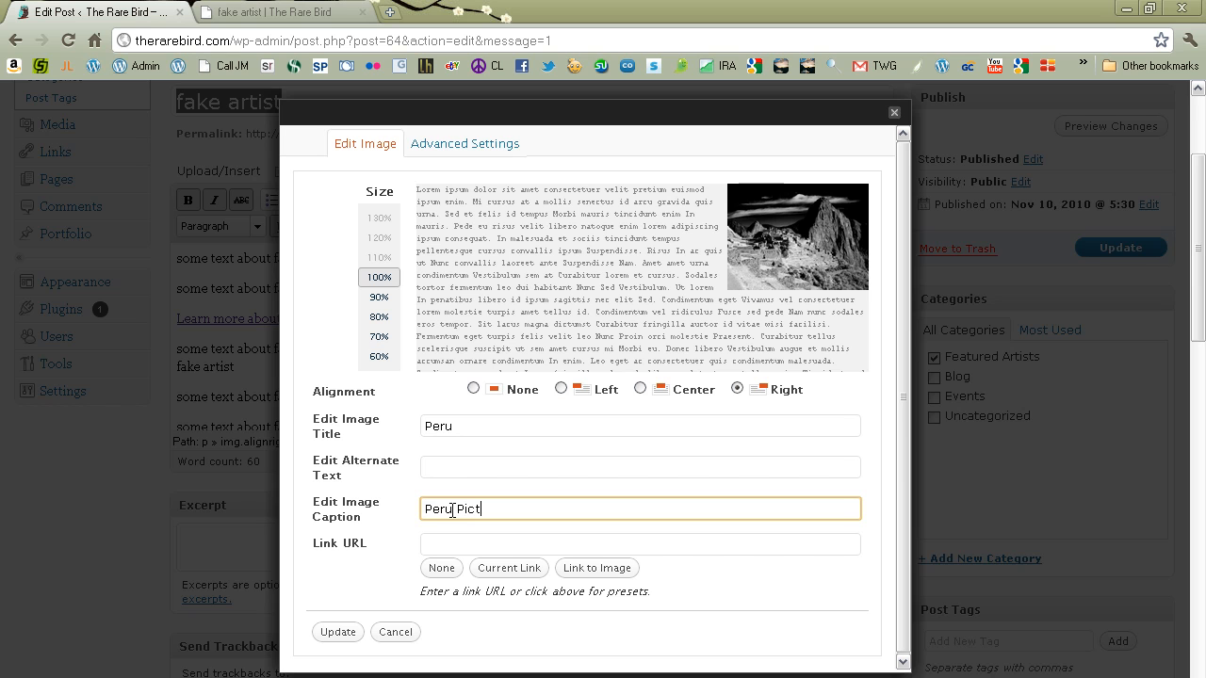
text(ure)
click(337, 633)
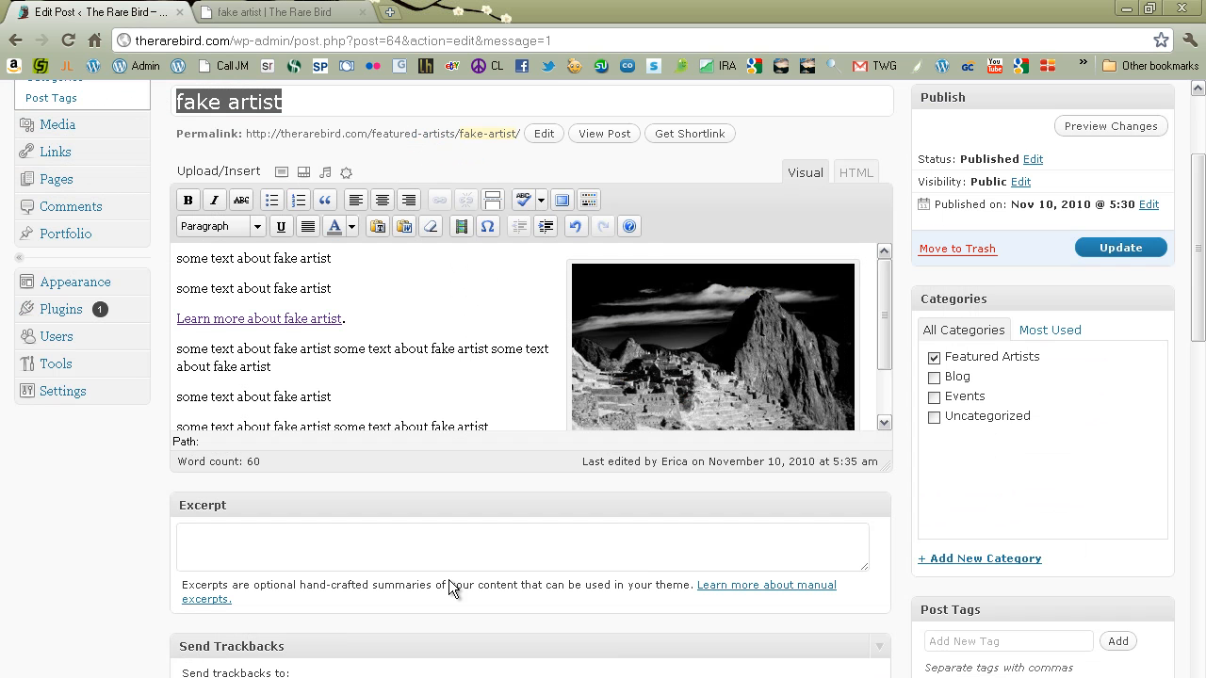
click(1121, 248)
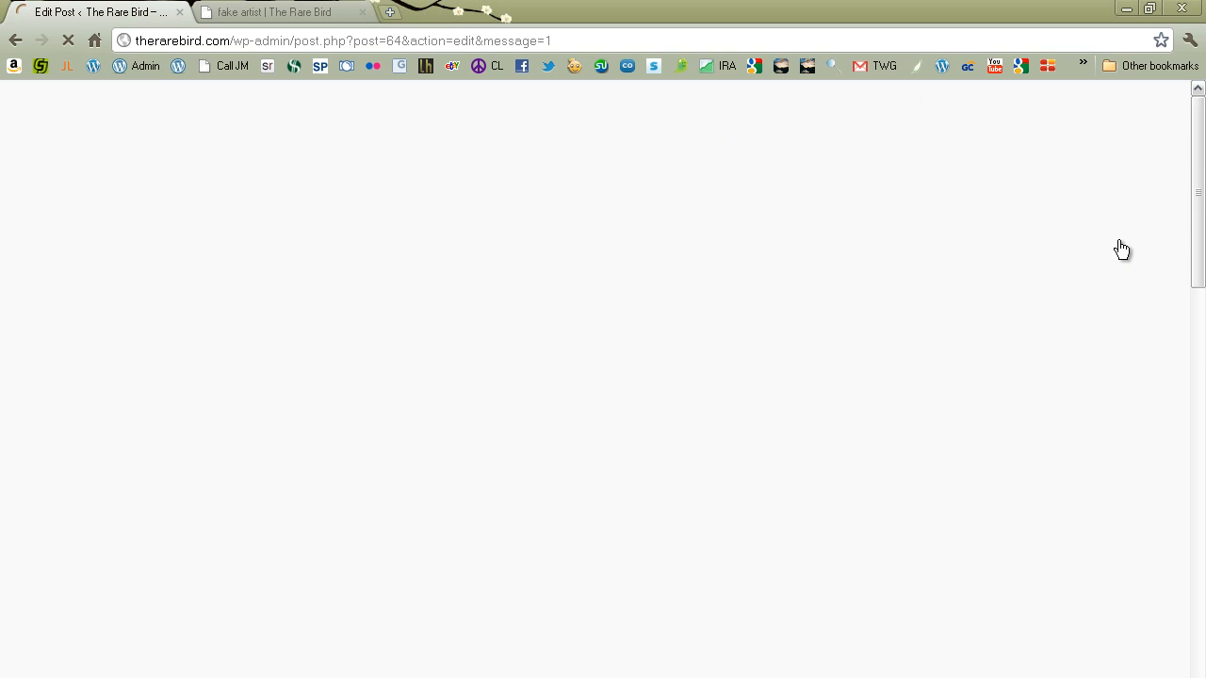
Reload the "fake artist" post on the live site and check the caption below the image
click(276, 13)
click(69, 41)
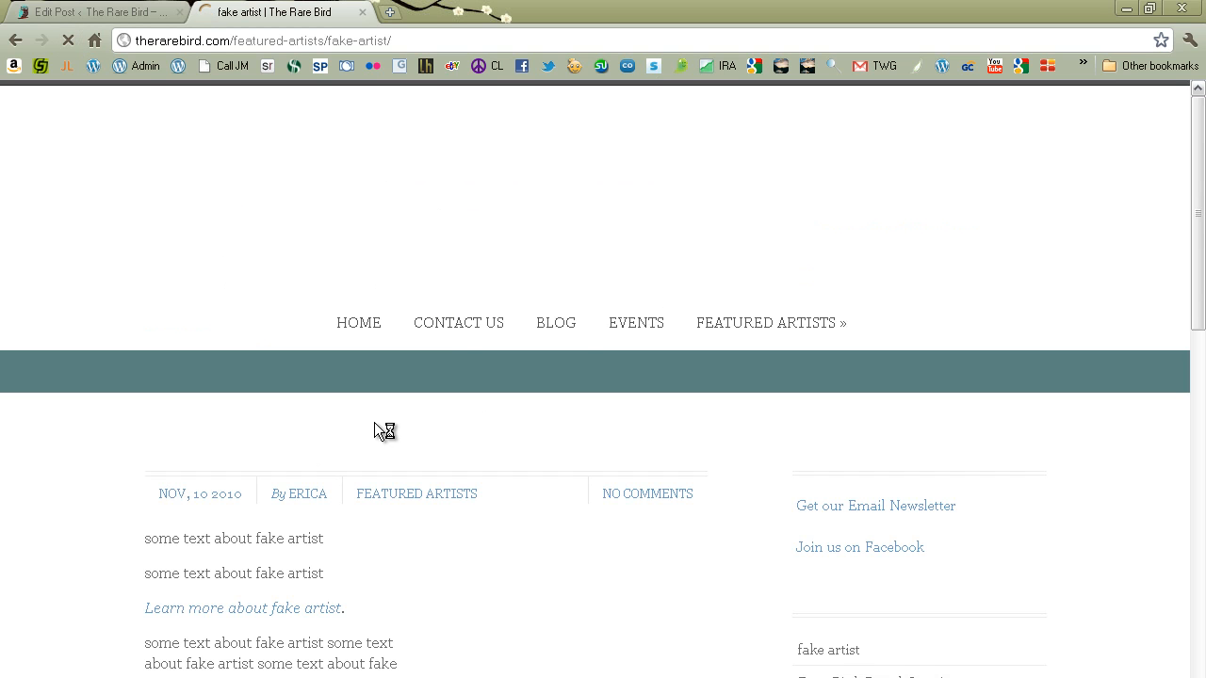
scroll(359, 439, down, 3)
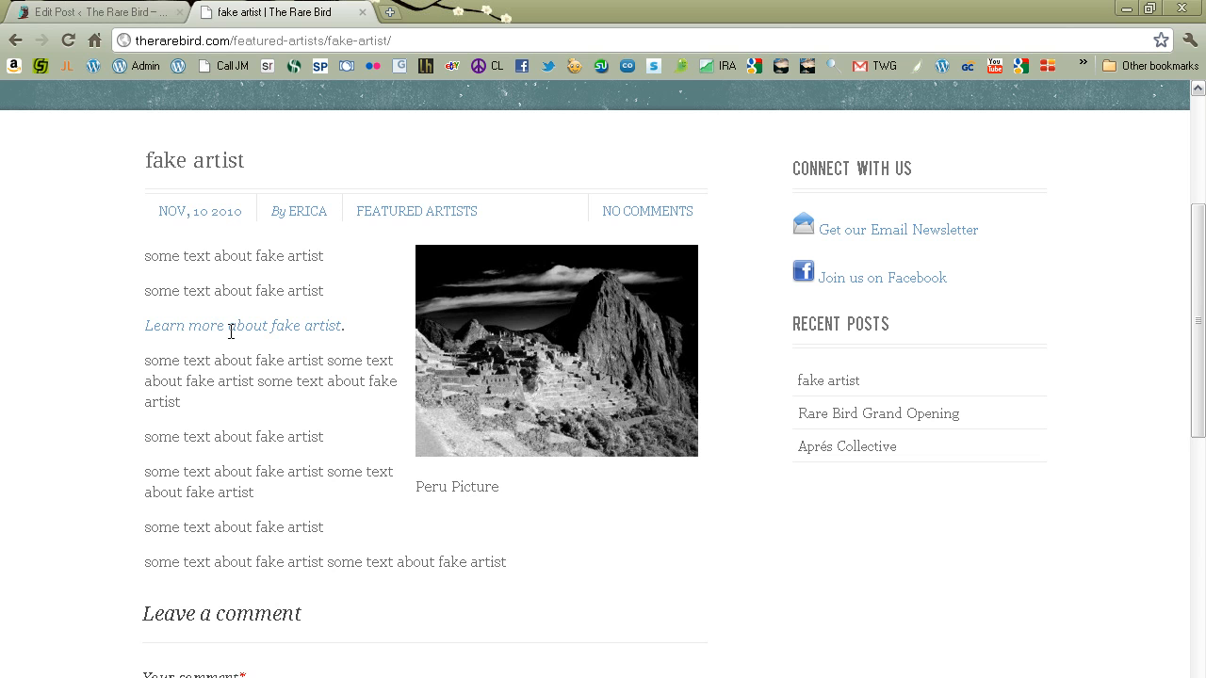
scroll(273, 396, up, 2)
scroll(229, 223, up, 1)
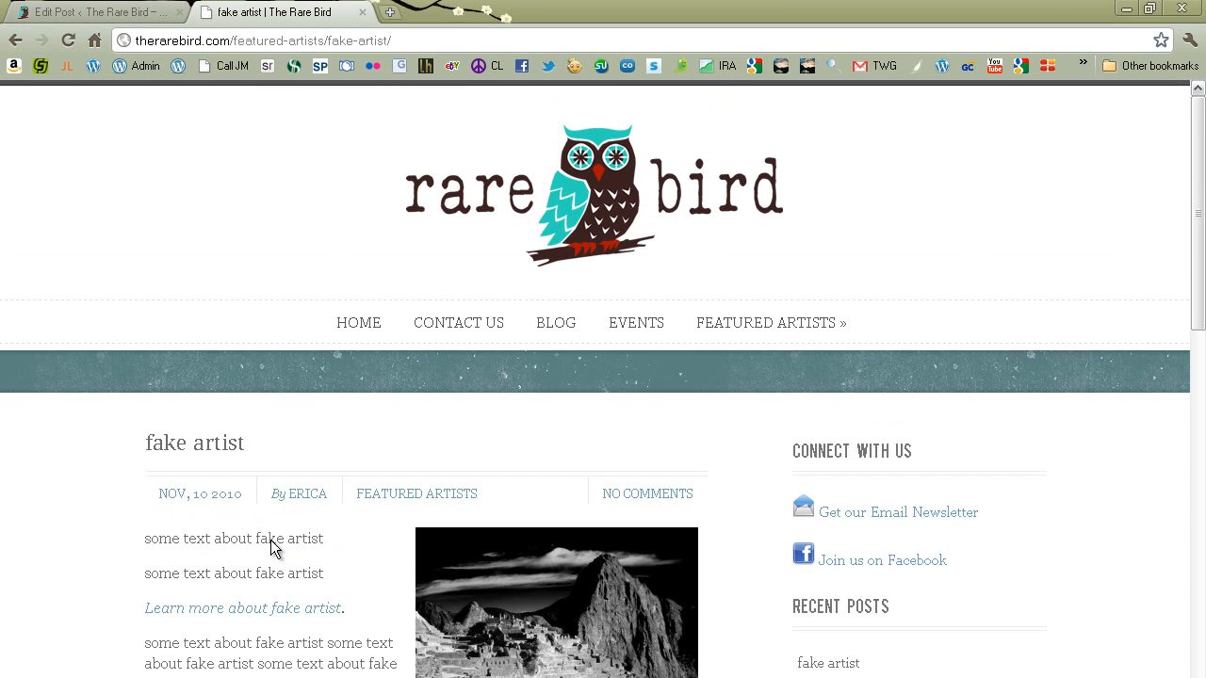
Return to the dashboard's list of posts and move the "fake artist" post to the trash
click(52, 8)
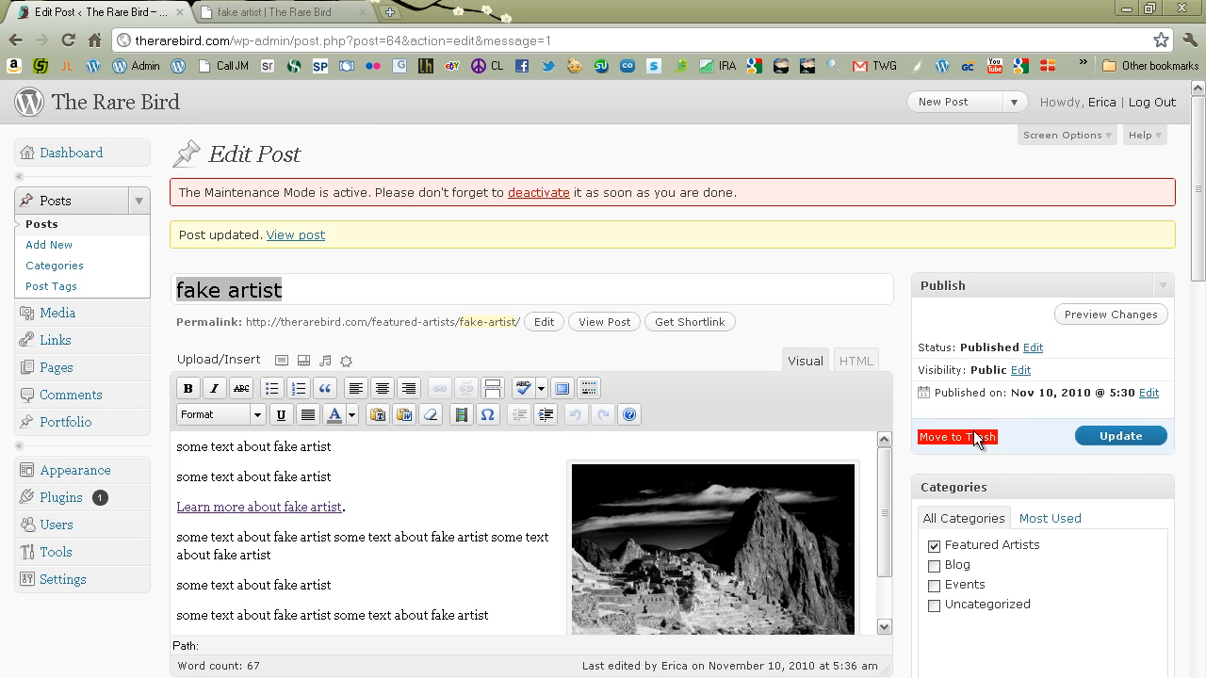
click(49, 202)
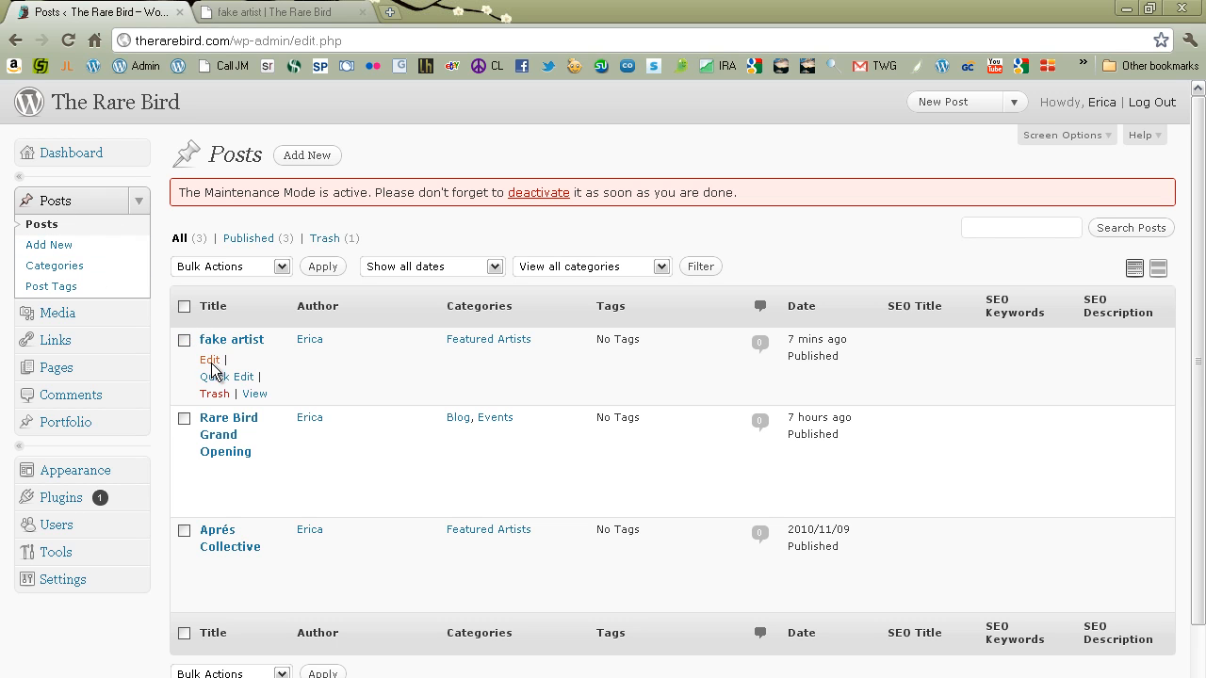
click(215, 396)
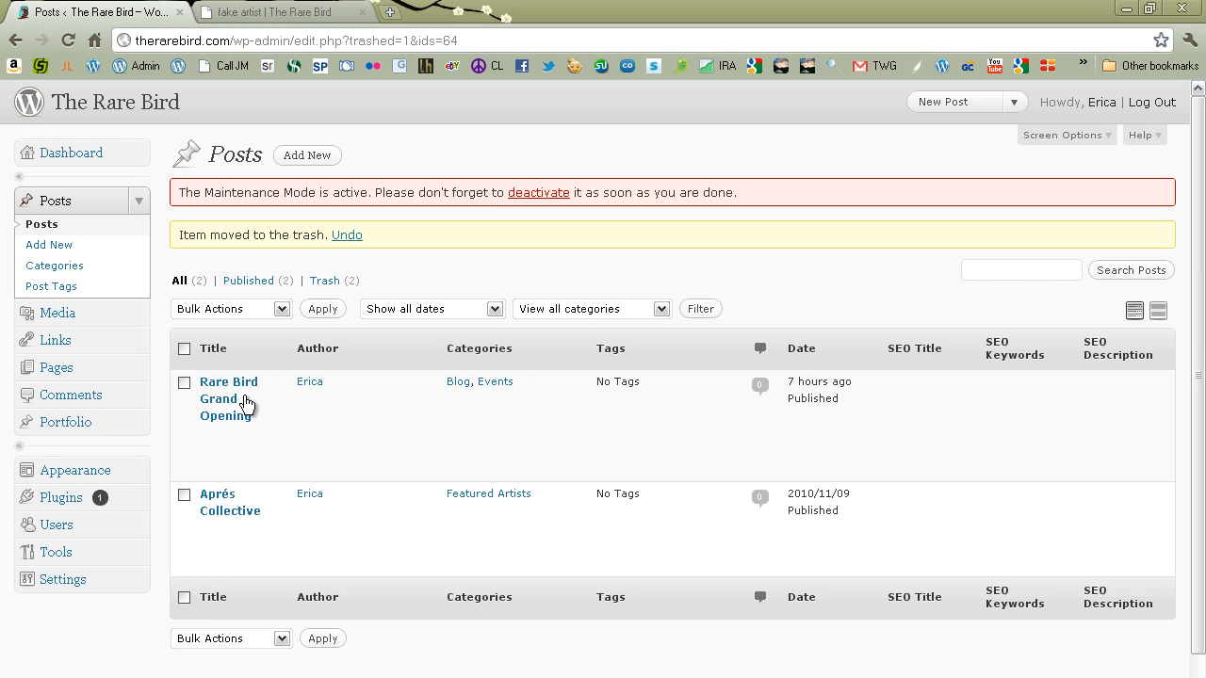
Open the Featured Artists category on the live site and compare its posts with the dashboard's post list
click(309, 15)
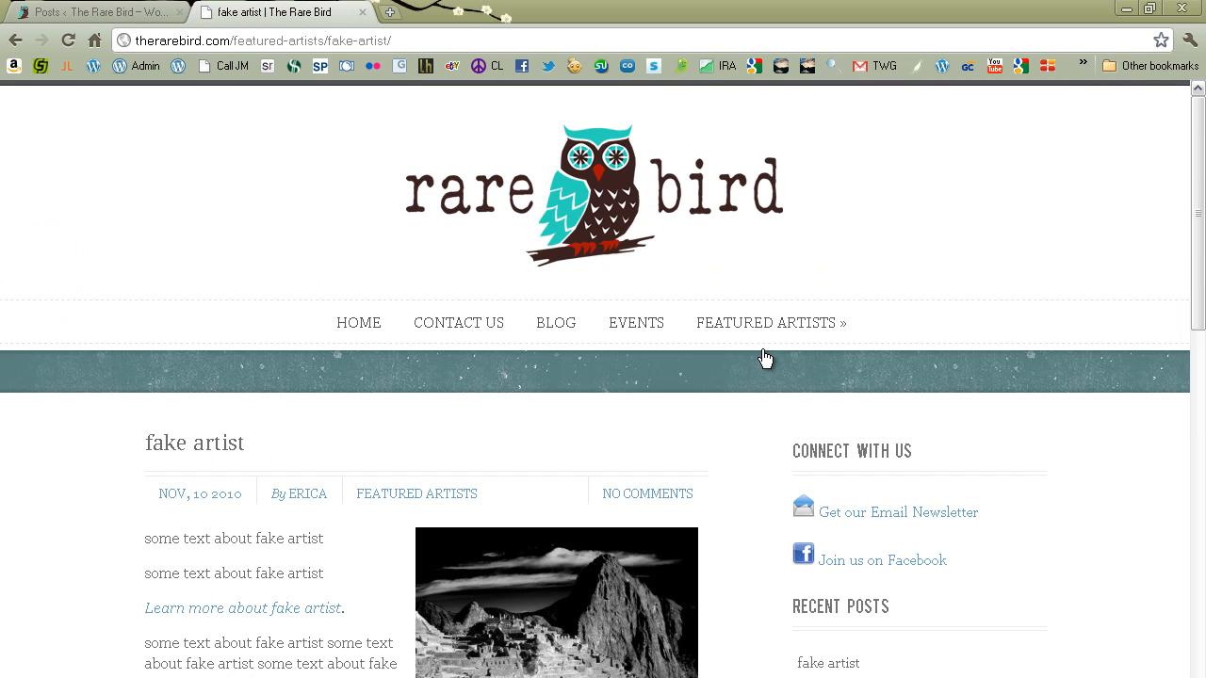
click(763, 323)
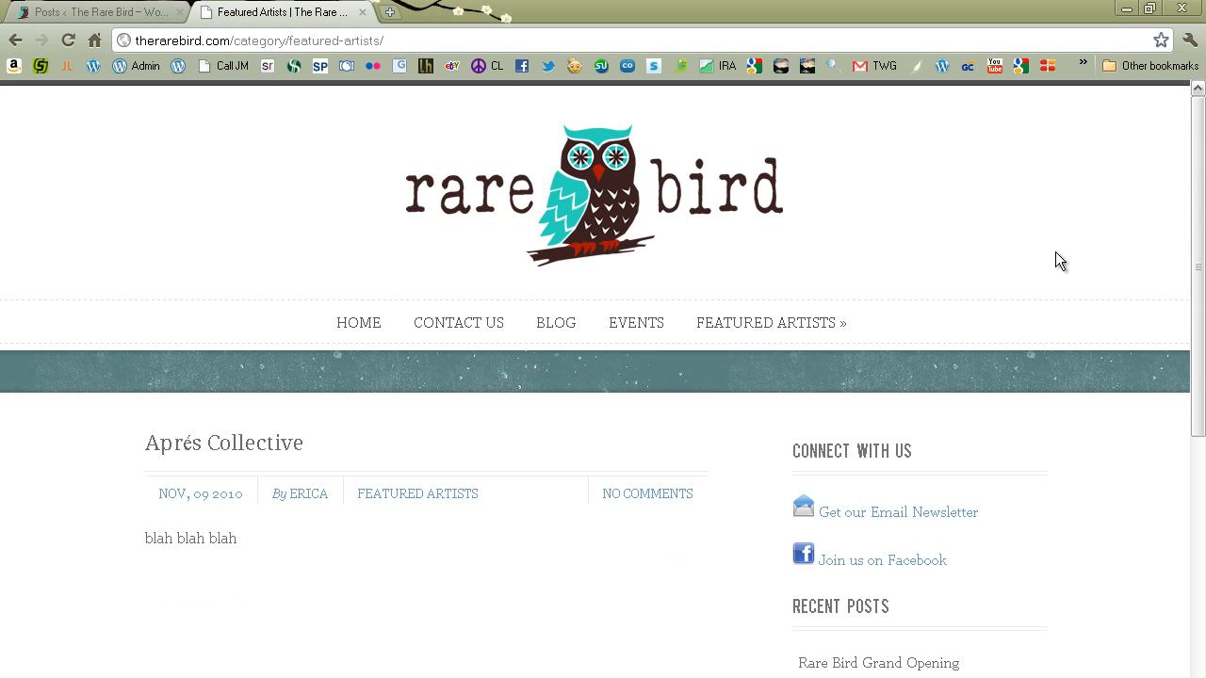
click(83, 9)
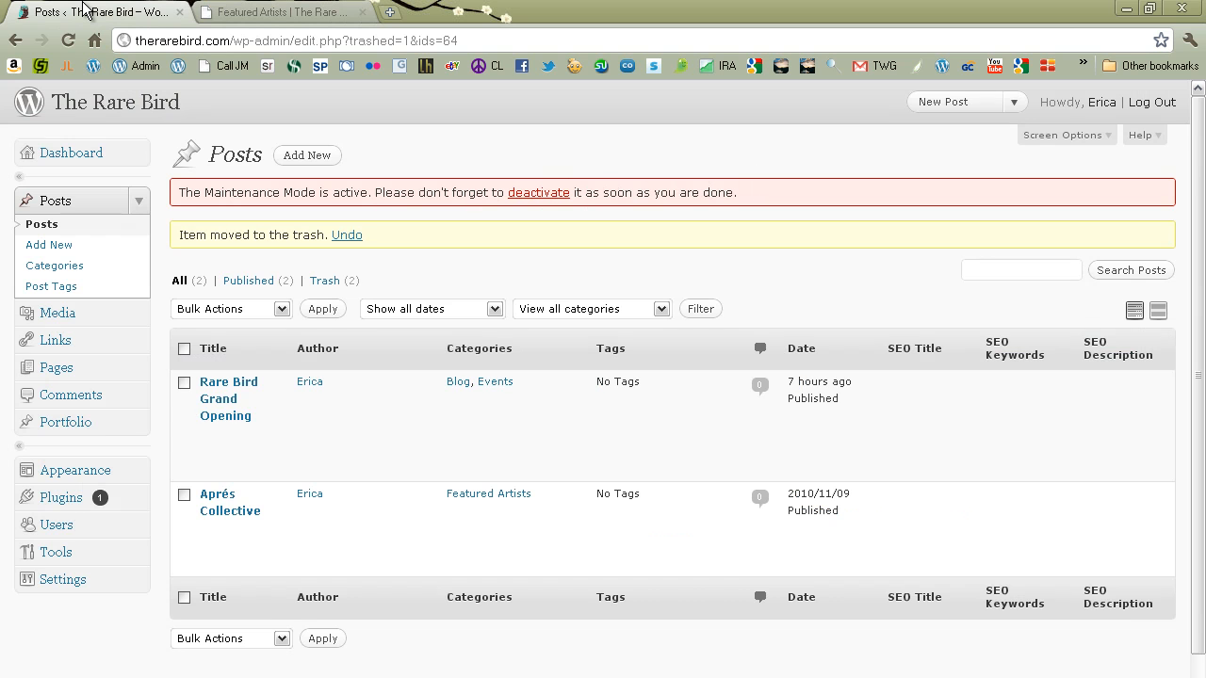
click(235, 15)
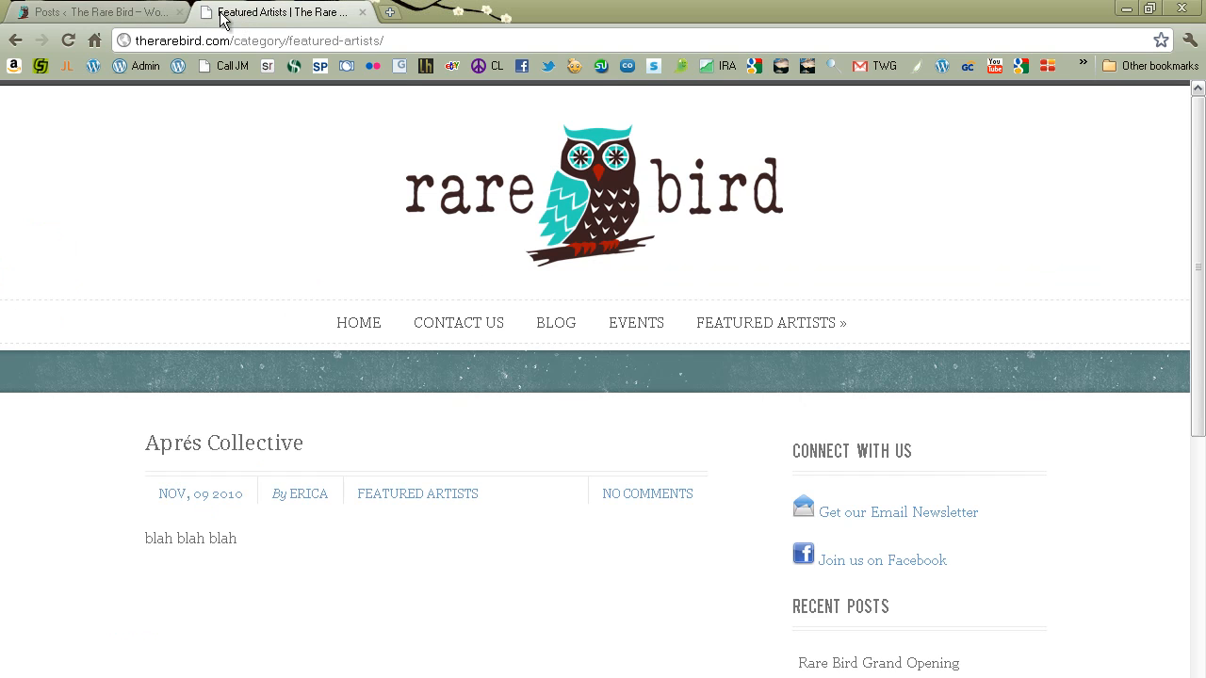
click(118, 14)
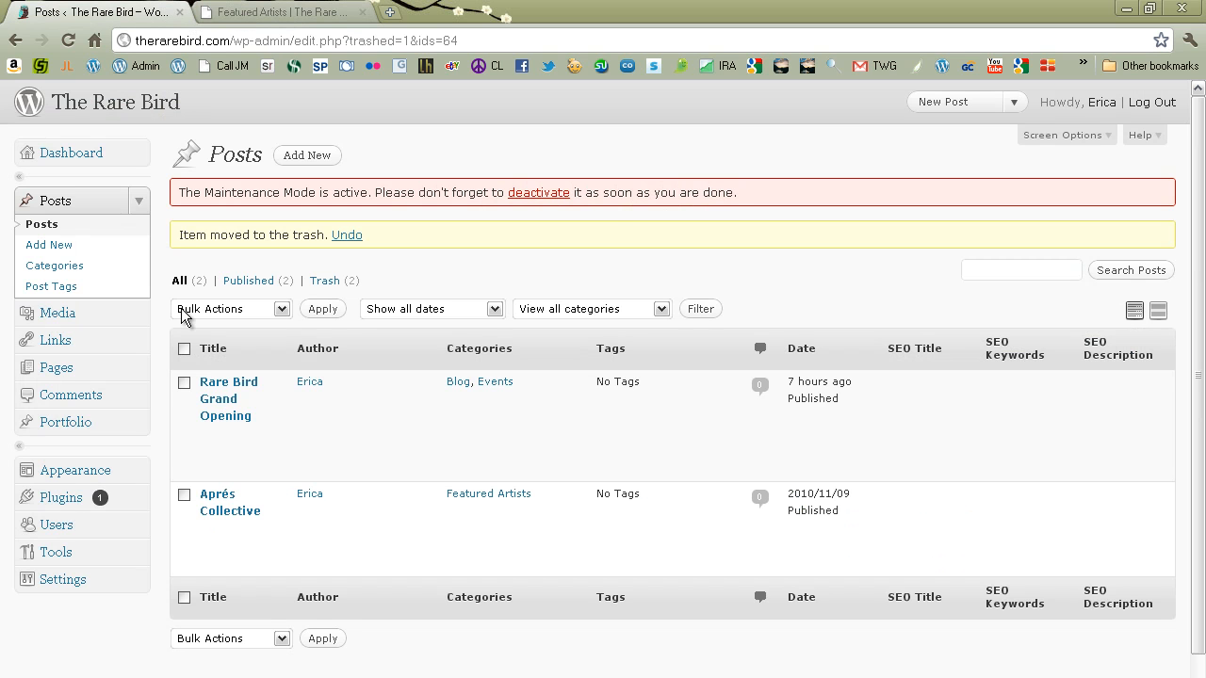
click(251, 13)
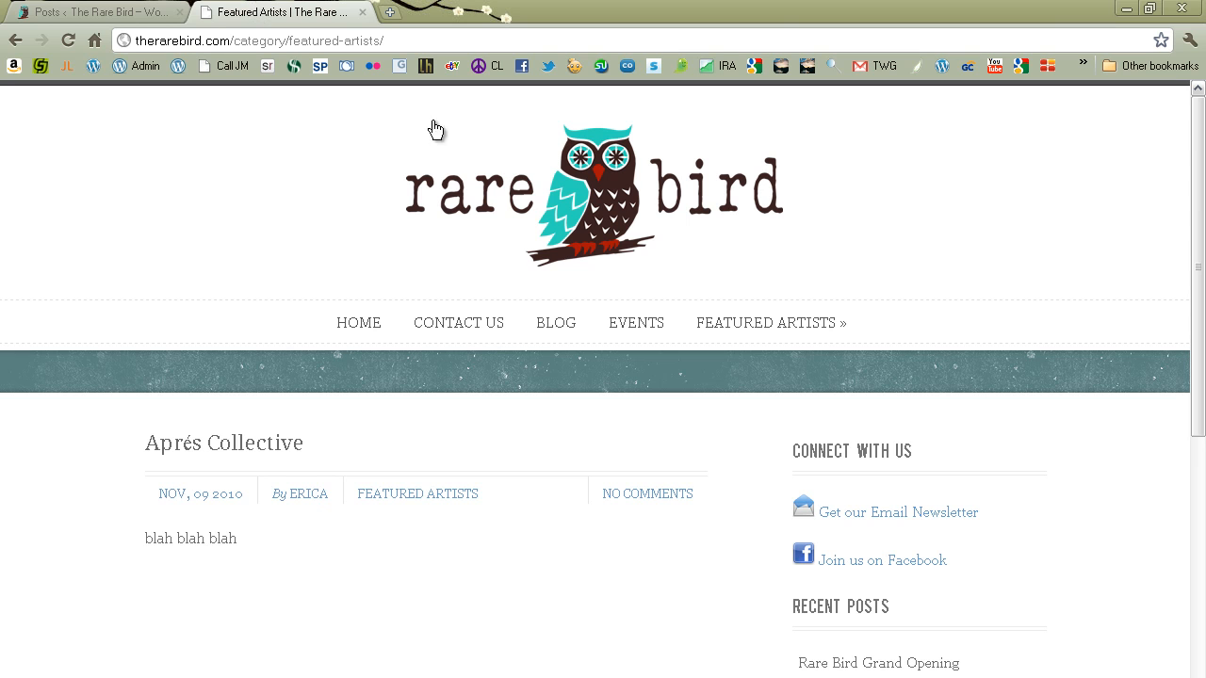
Visit the live site's Contact Us and Home pages and examine the Home page's text and navigation items
click(446, 323)
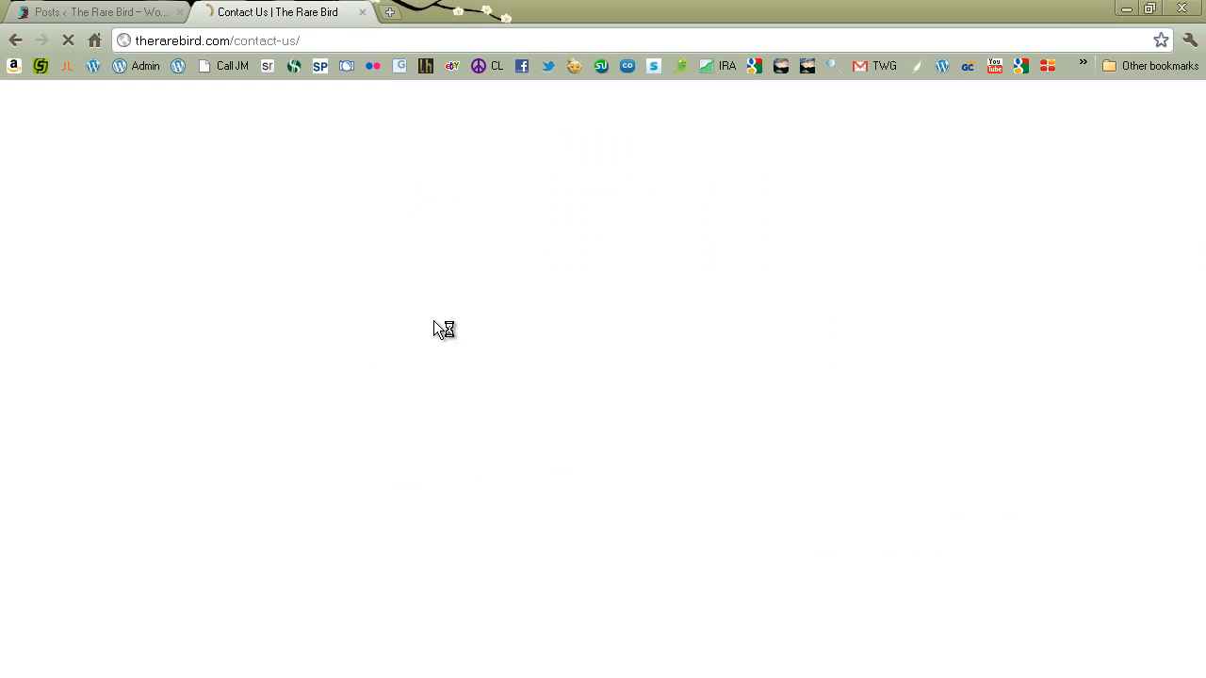
click(368, 323)
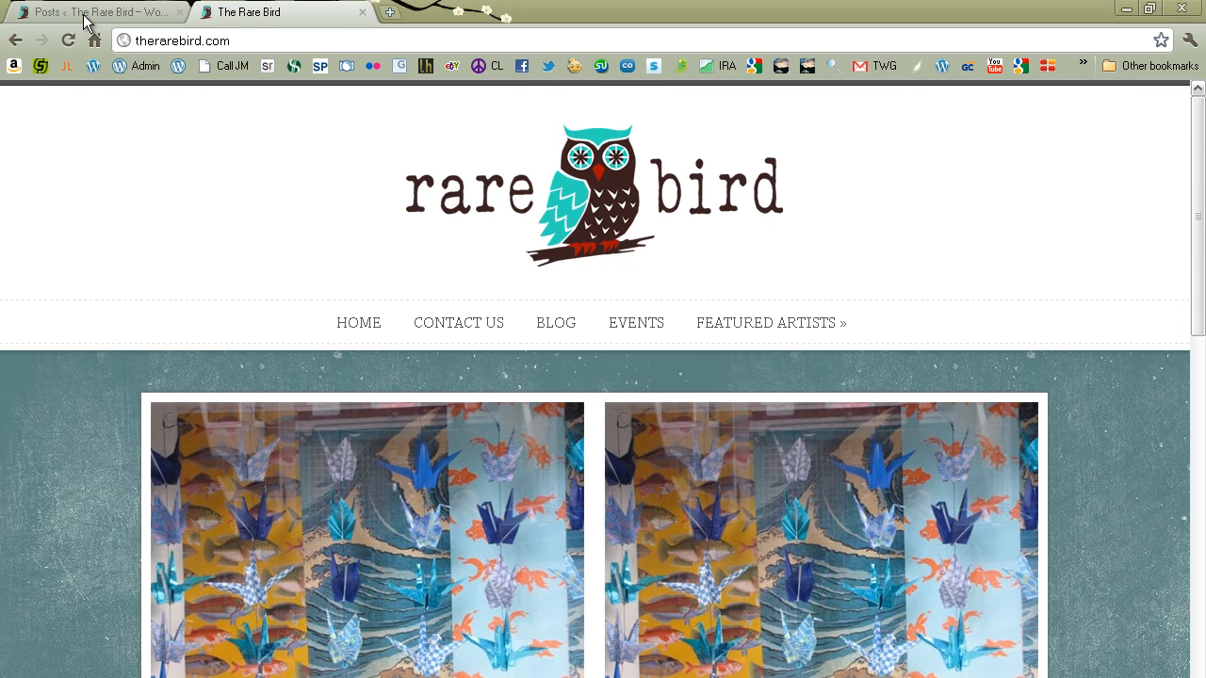
scroll(181, 252, down, 6)
scroll(181, 248, down, 1)
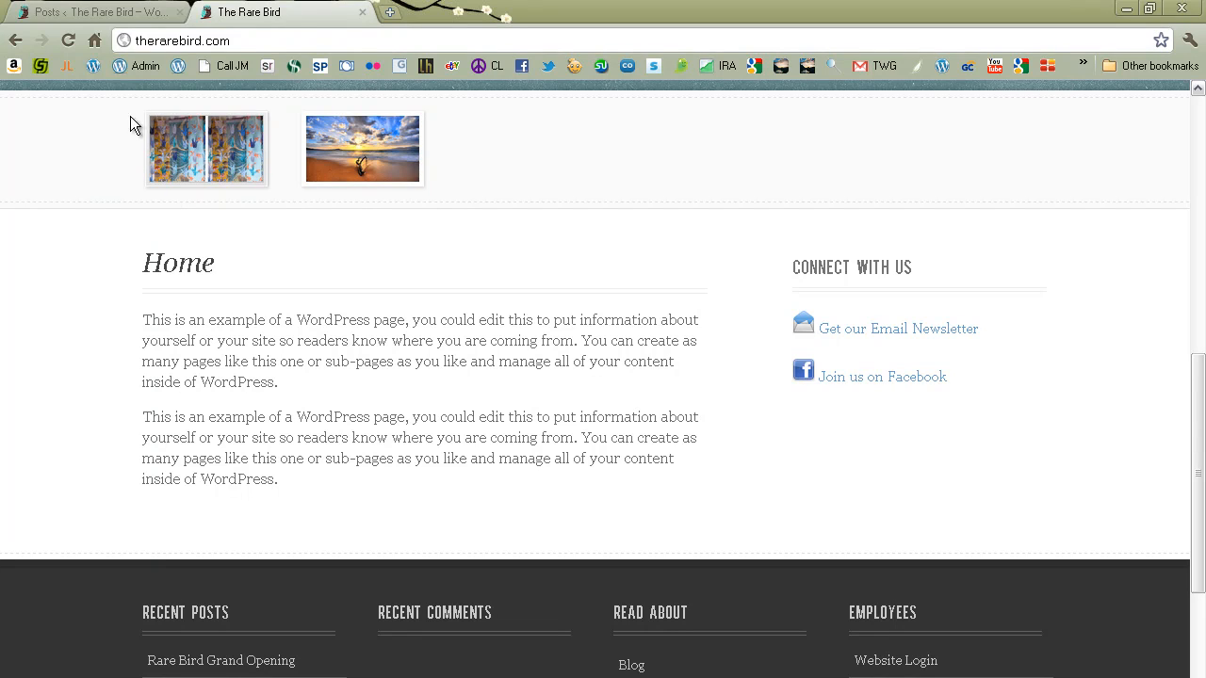
click(121, 15)
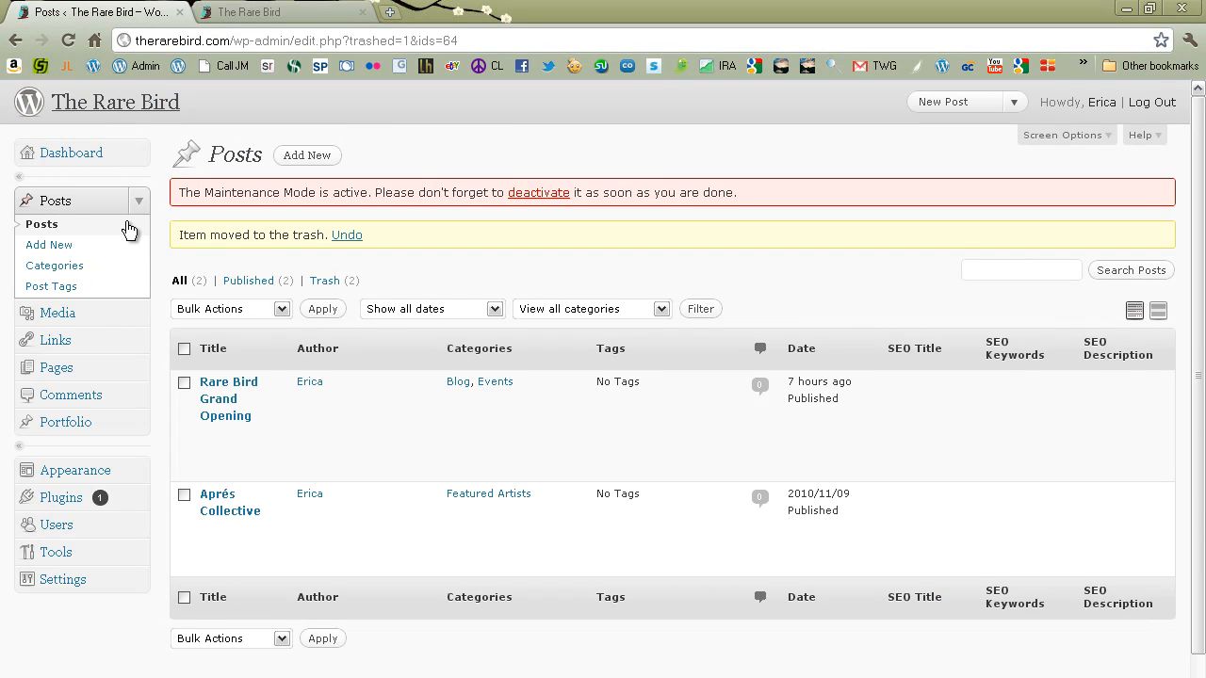
click(236, 13)
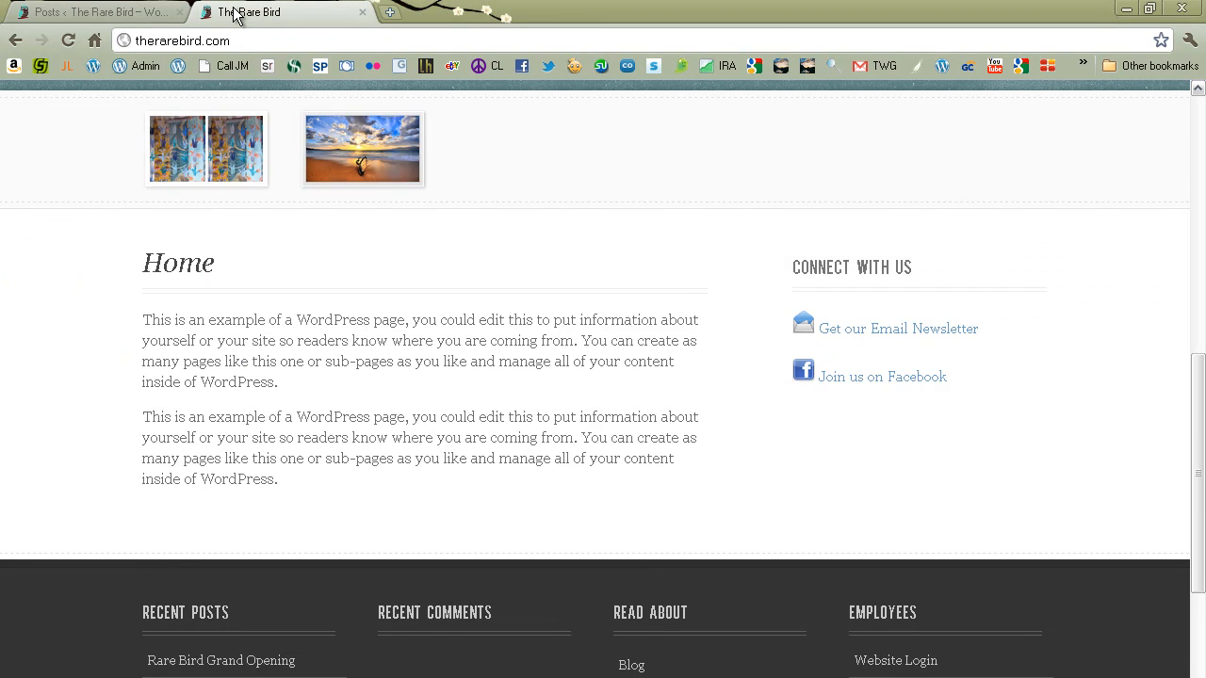
scroll(598, 434, up, 5)
scroll(593, 426, up, 1)
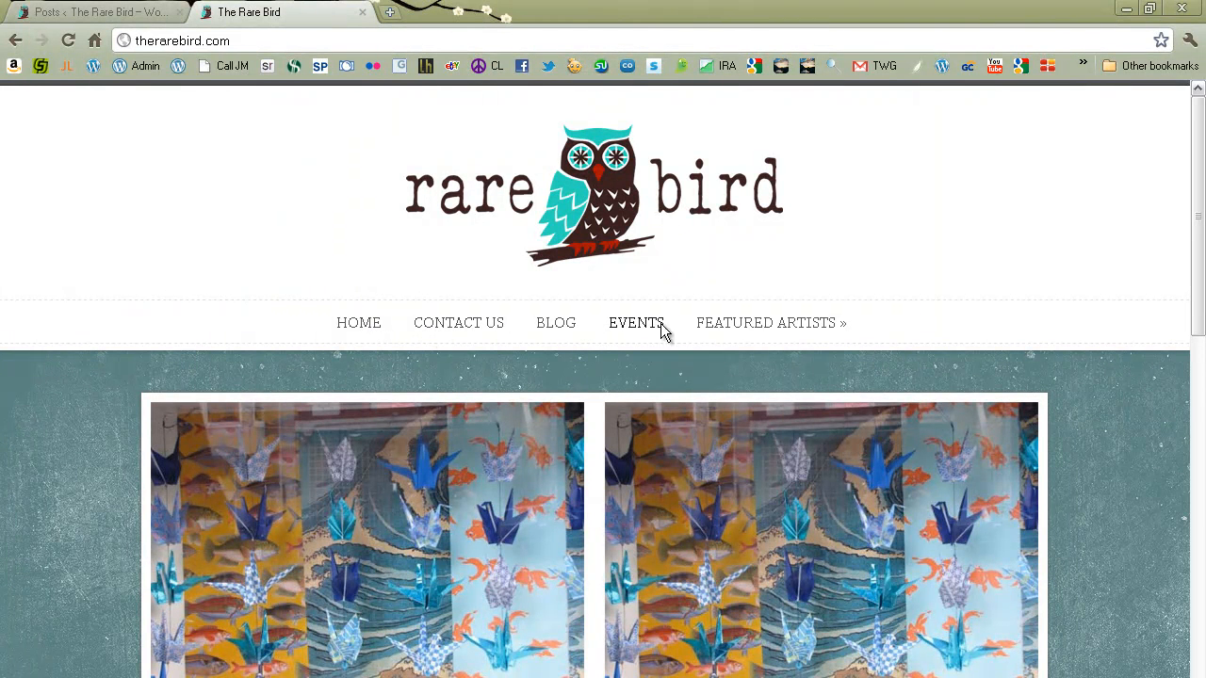
mouse_move(726, 335)
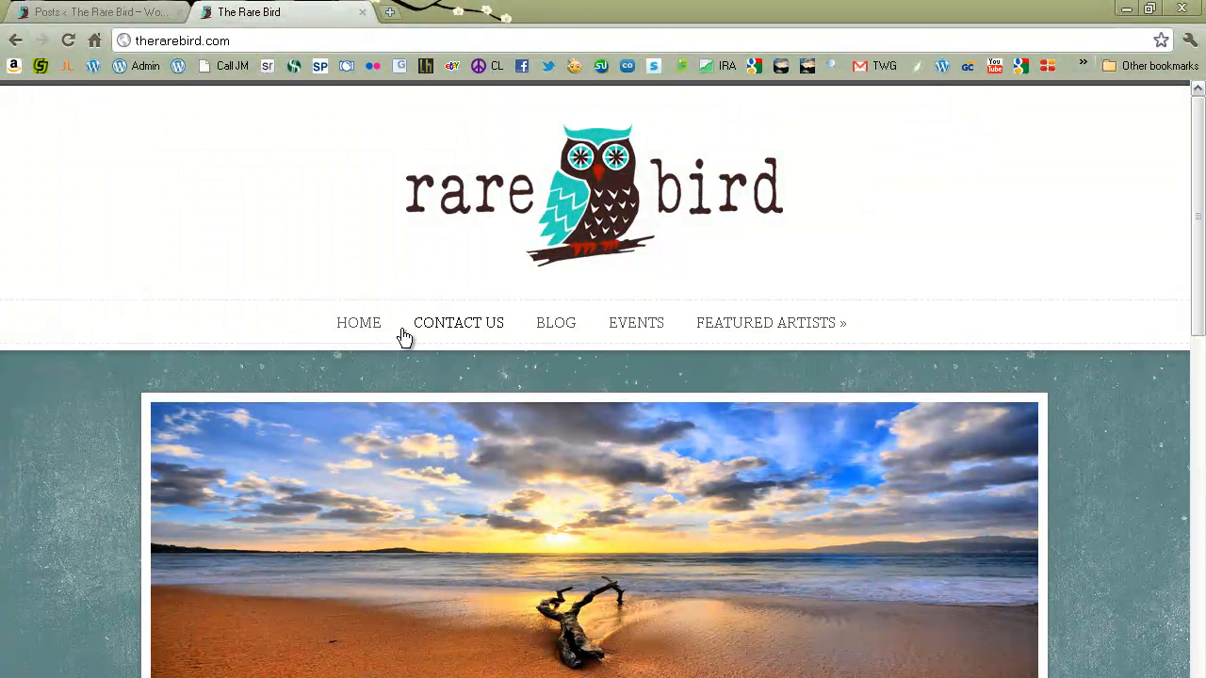
Open the Home page for editing in the dashboard and make "WordPress page" bold in the first paragraph
click(69, 13)
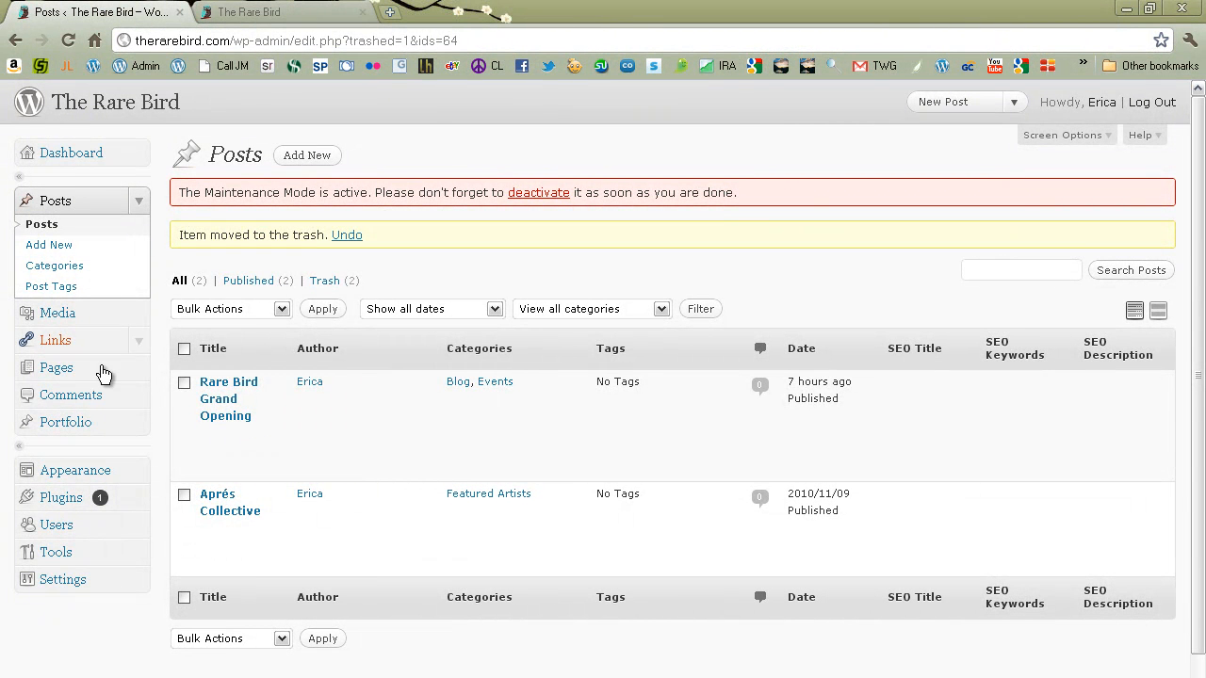
click(53, 367)
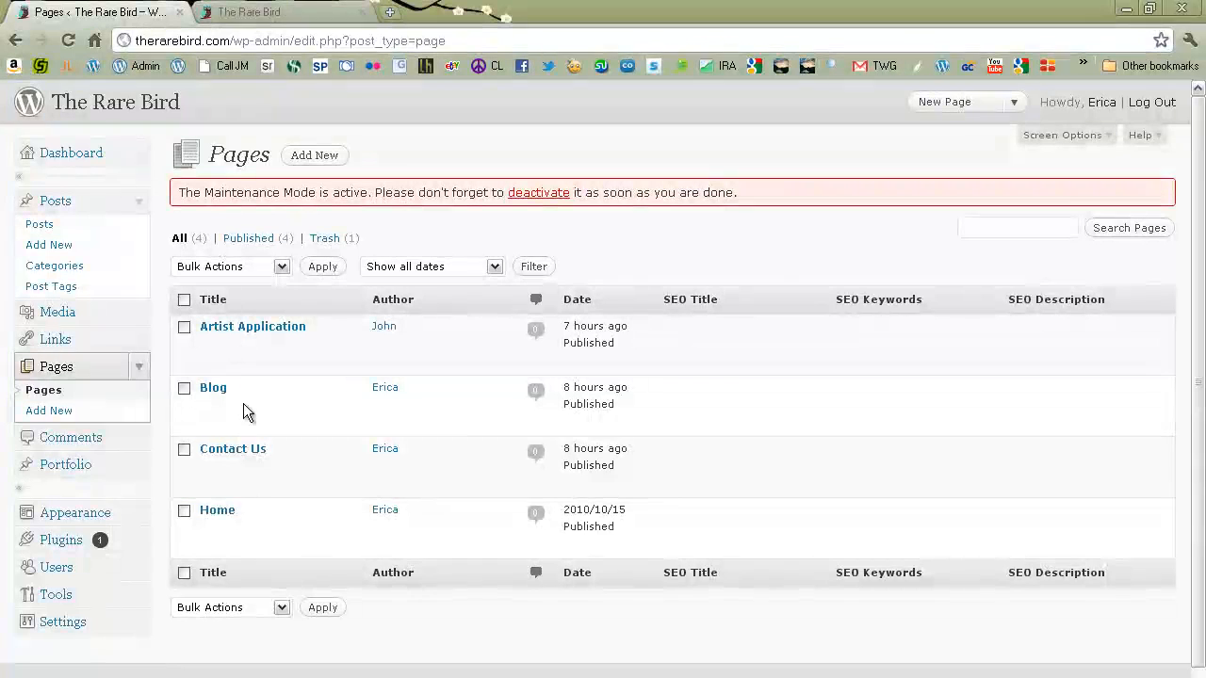
click(222, 514)
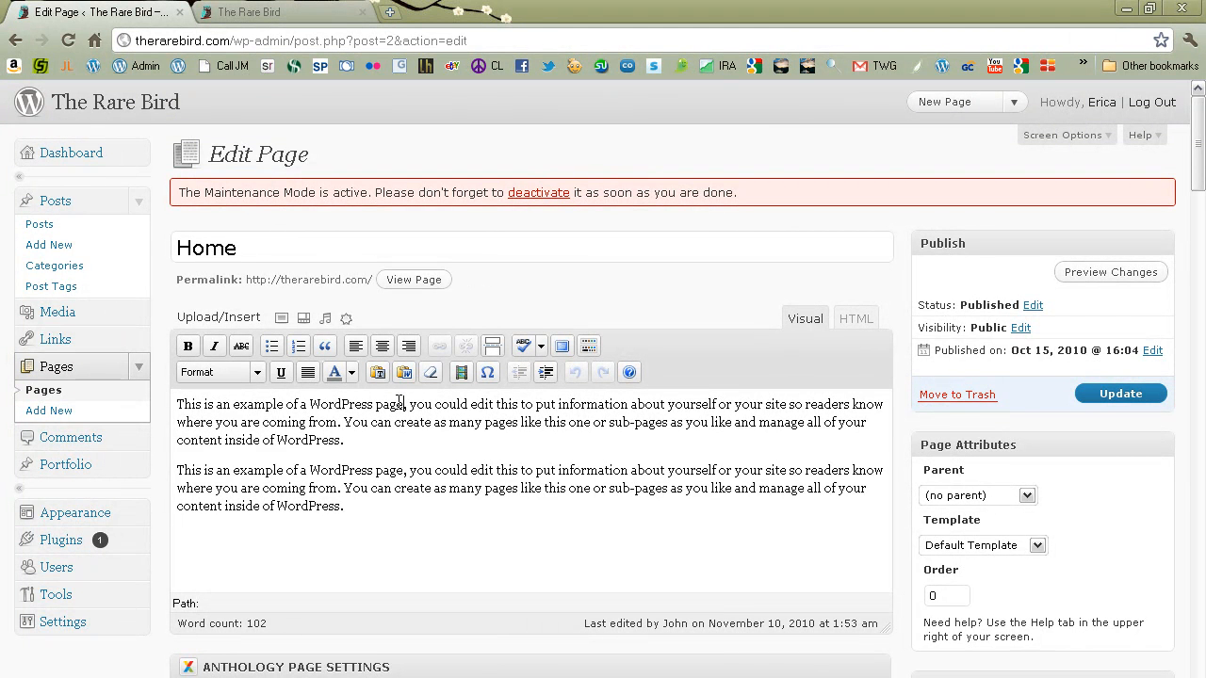
drag(403, 404, 310, 404)
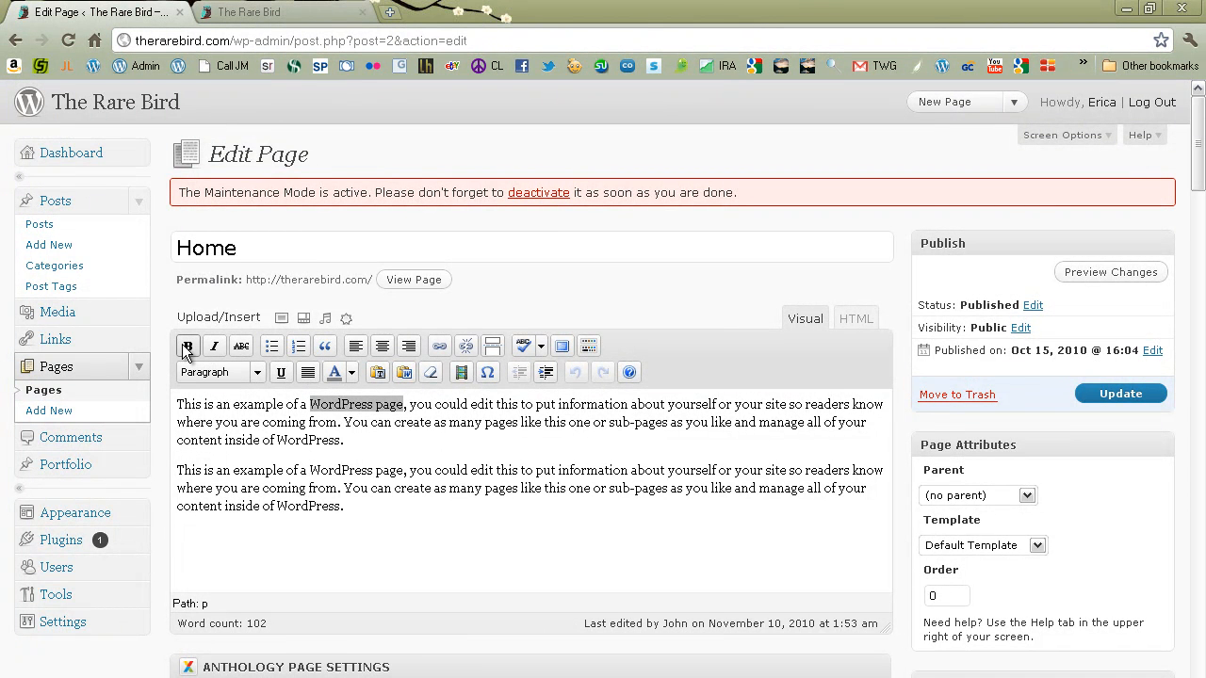
click(186, 348)
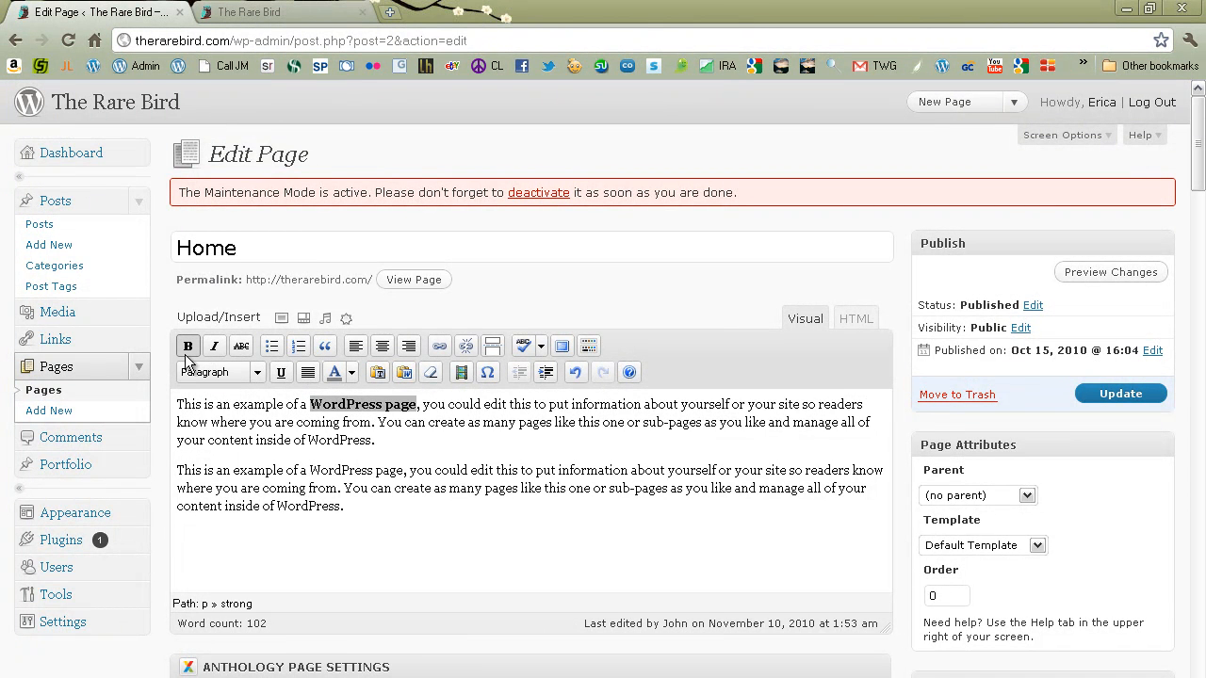
Add the line "Fancy Title" above the first paragraph, format it as Heading 2 and update the page
click(179, 404)
key(Return)
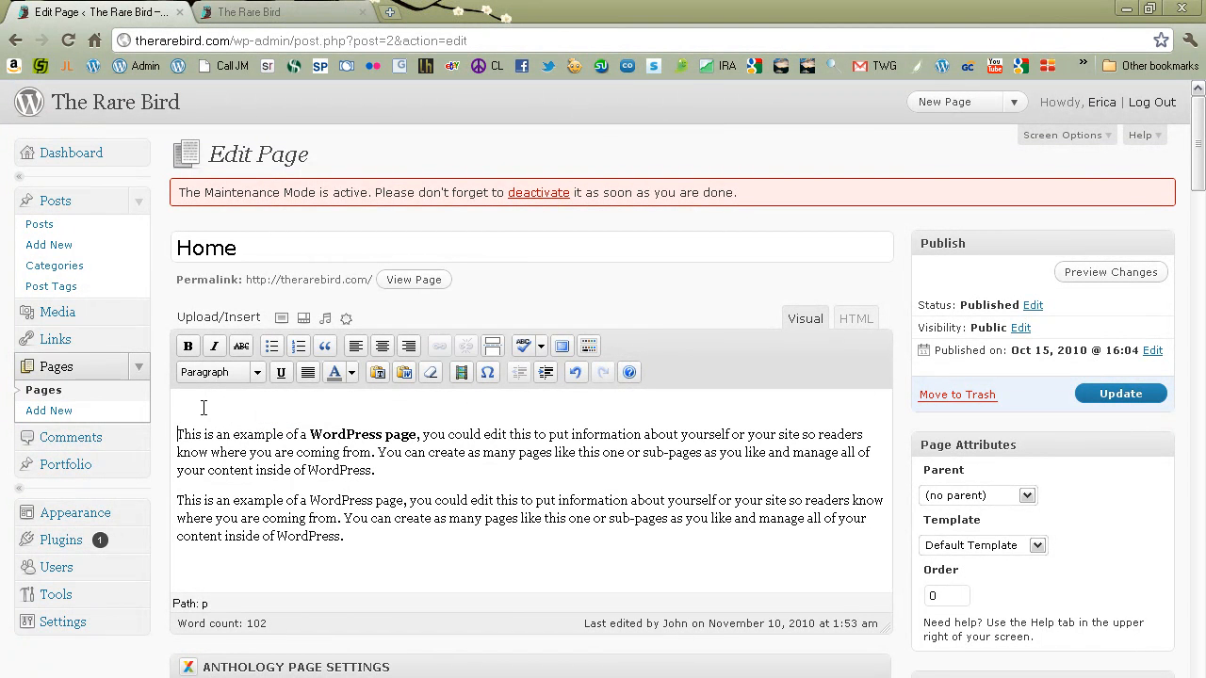
text(Fancy Title)
key(shift+Home)
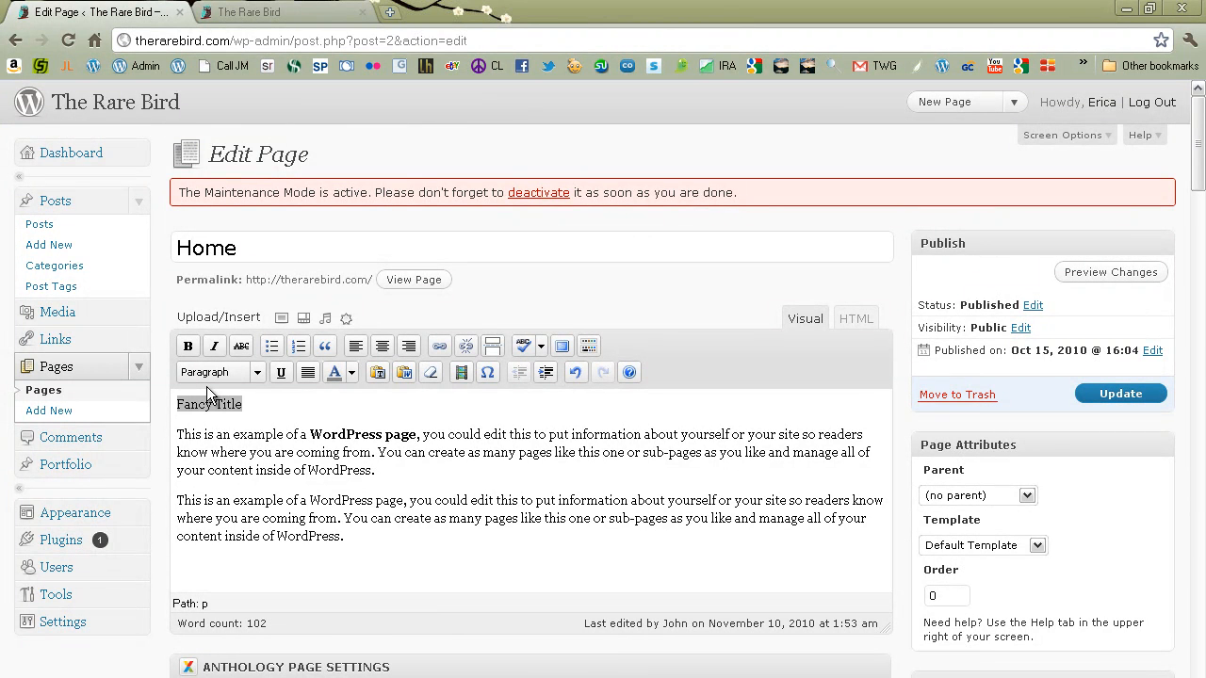
click(256, 373)
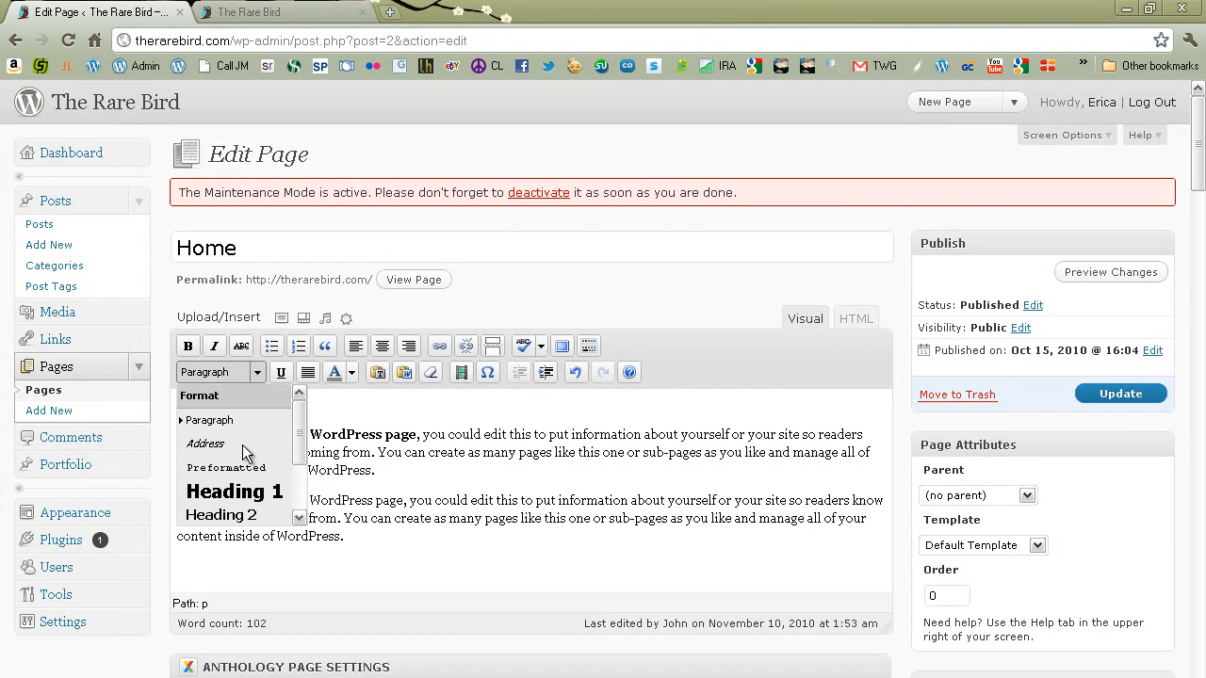
click(237, 518)
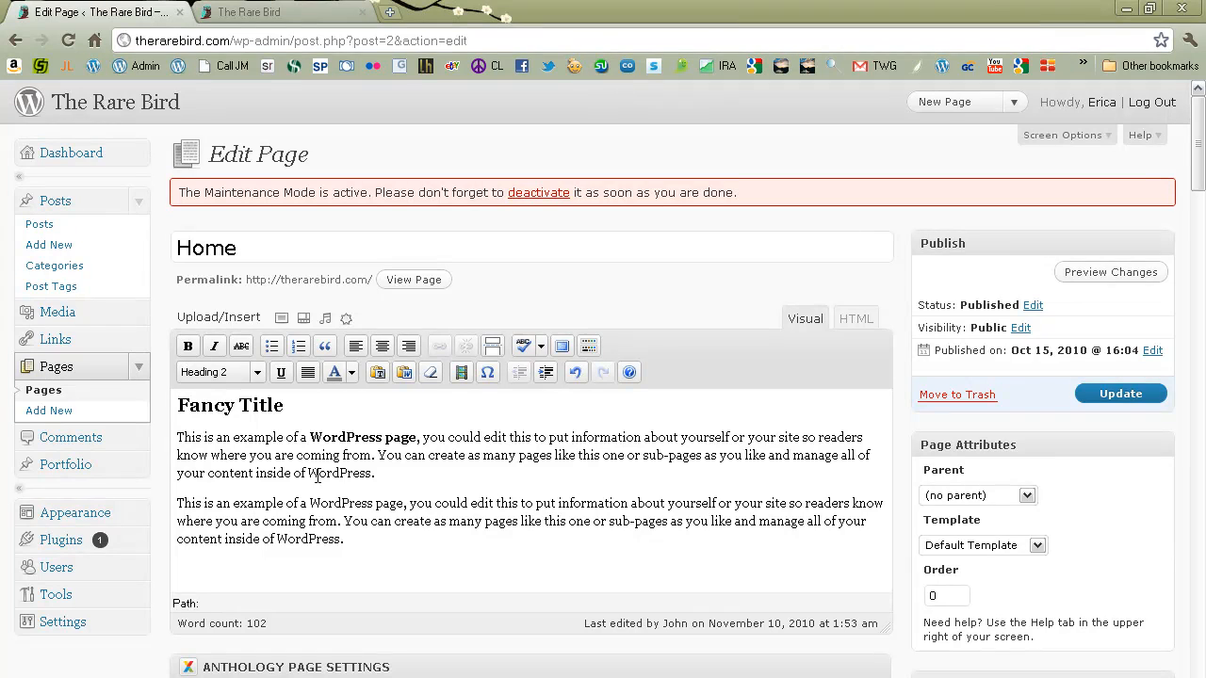
click(1126, 398)
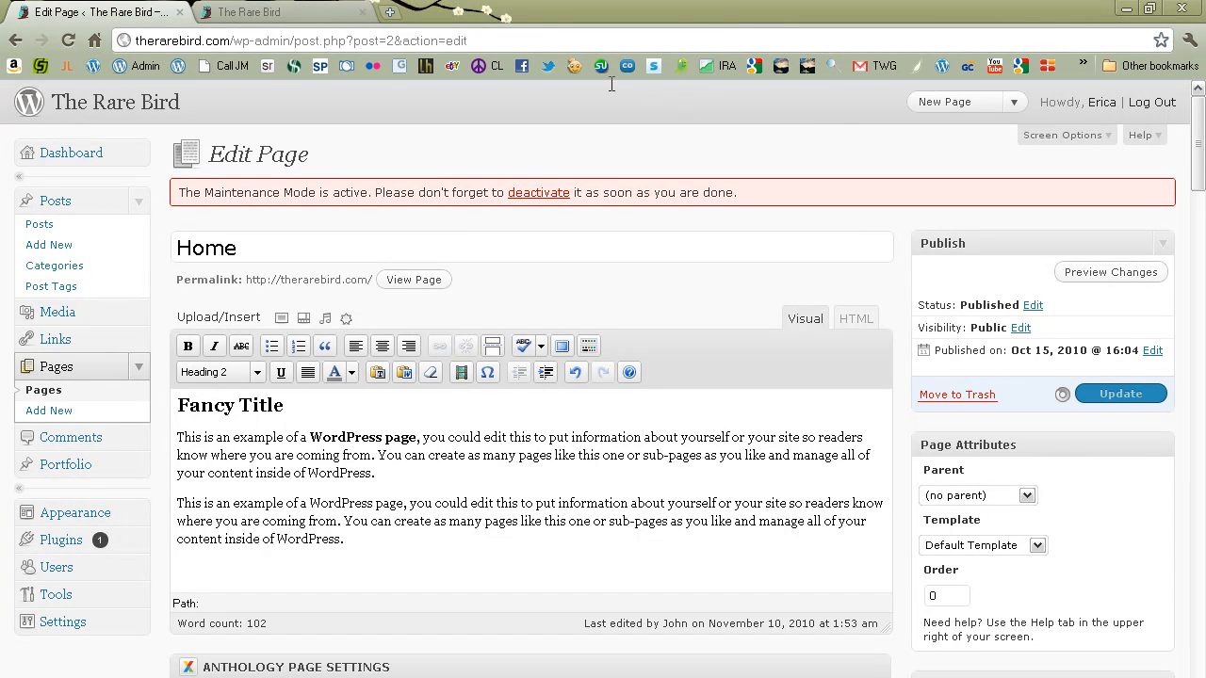
Reload the live Home page and check the "Fancy Title" heading and the bold text in its body
click(292, 11)
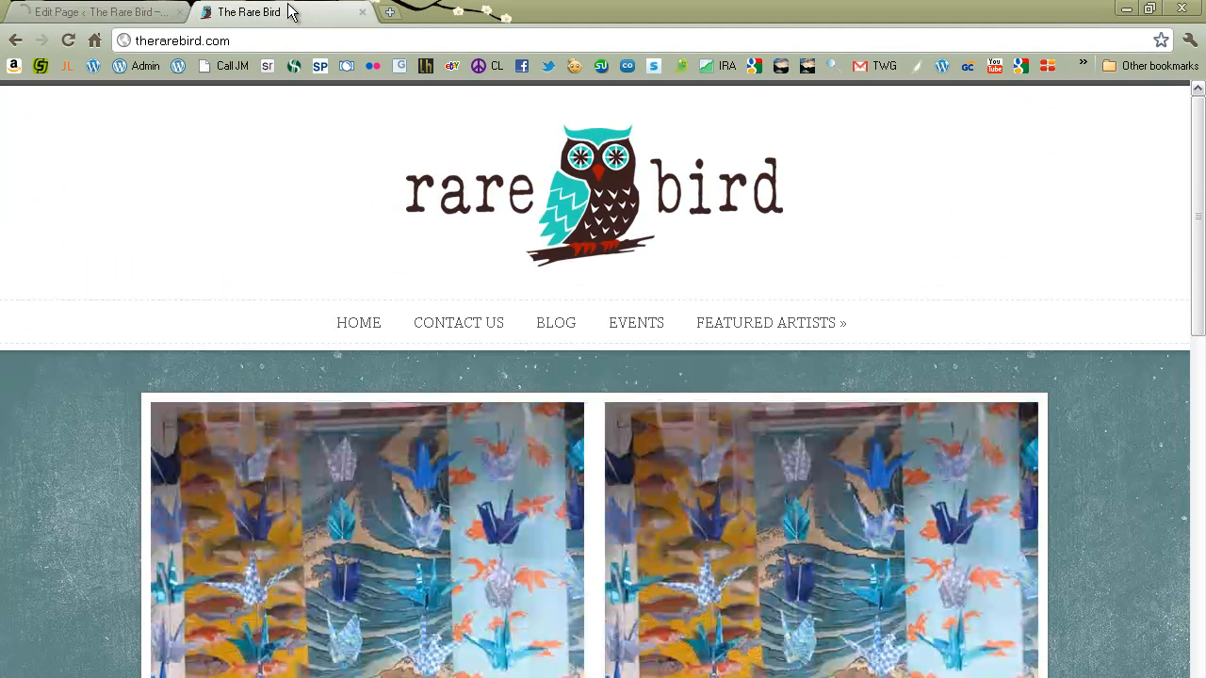
click(68, 41)
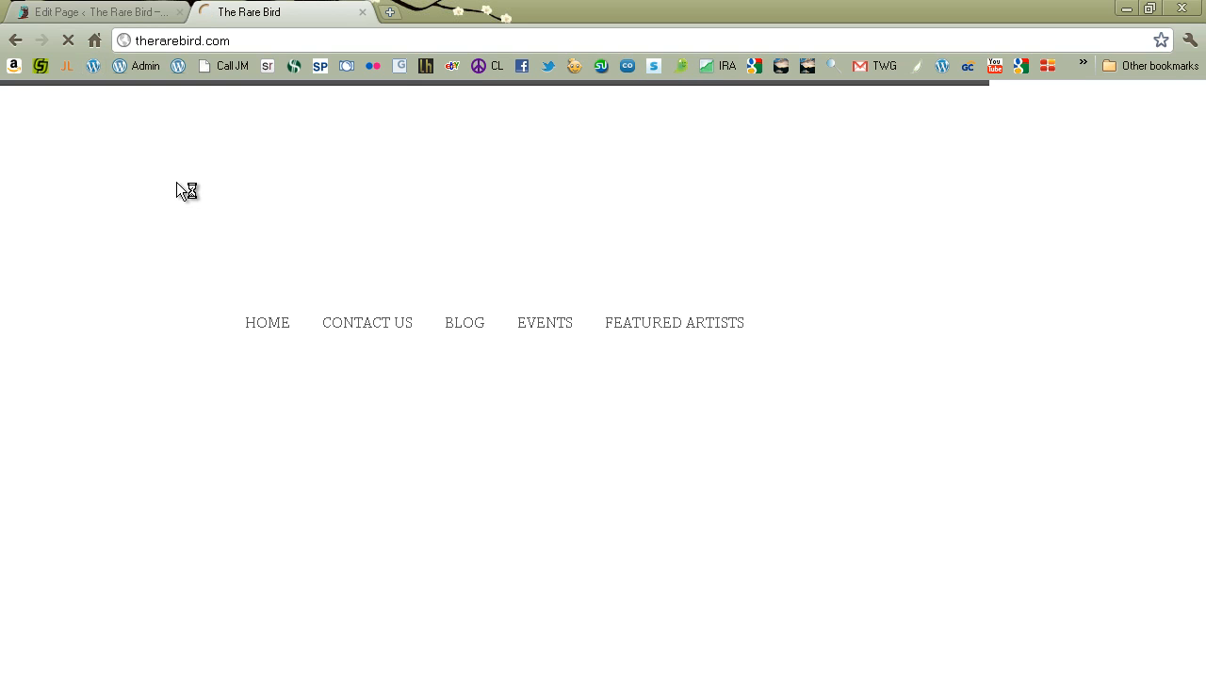
scroll(176, 182, down, 6)
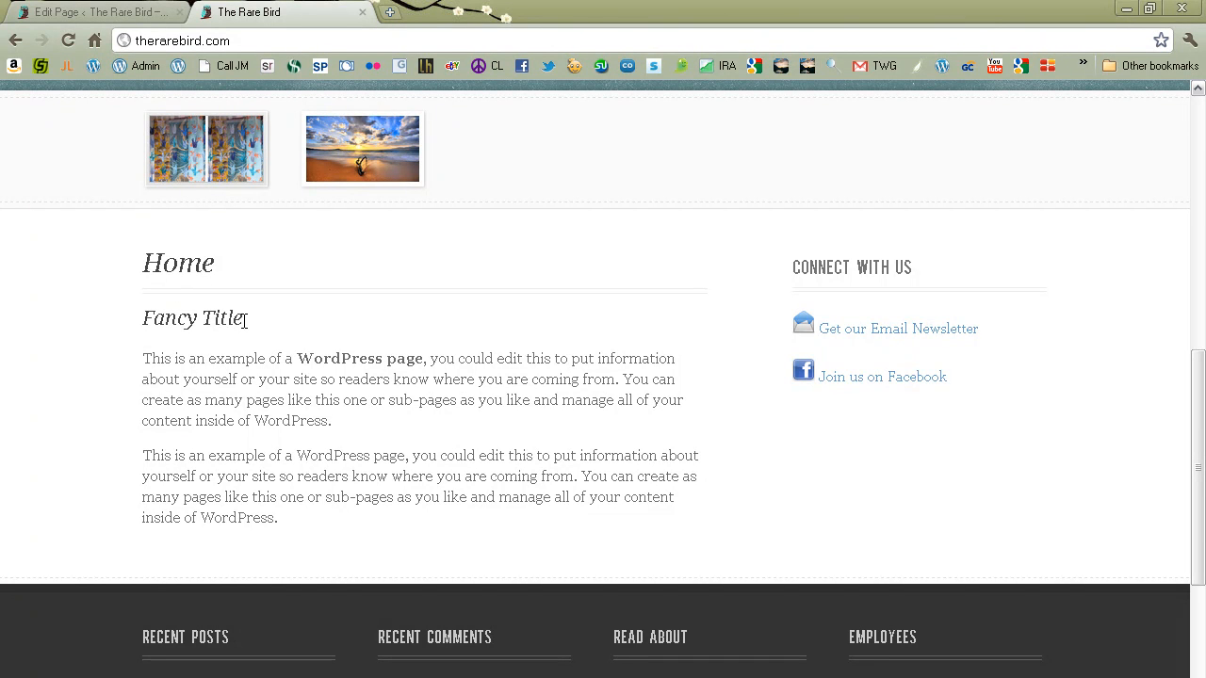
drag(244, 321, 168, 321)
triple_click(356, 365)
click(376, 404)
Return to the Home page's edit screen and examine the Page Layout and Slider options in the Anthology page settings
click(109, 12)
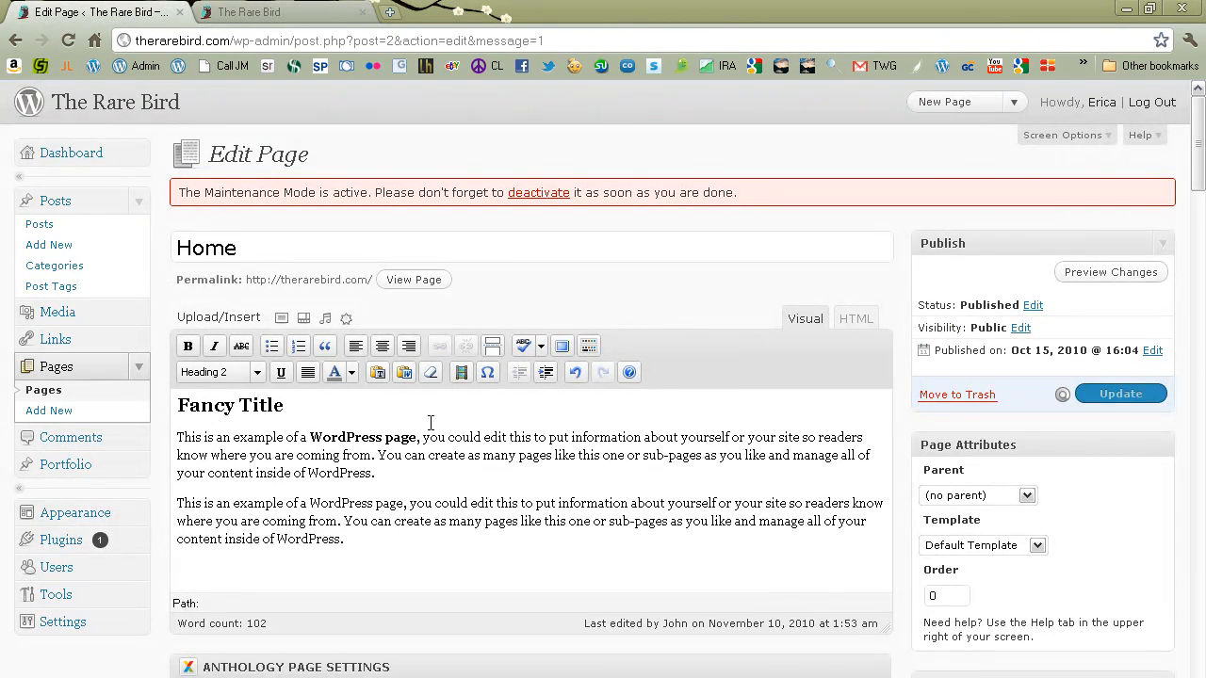
scroll(657, 510, down, 5)
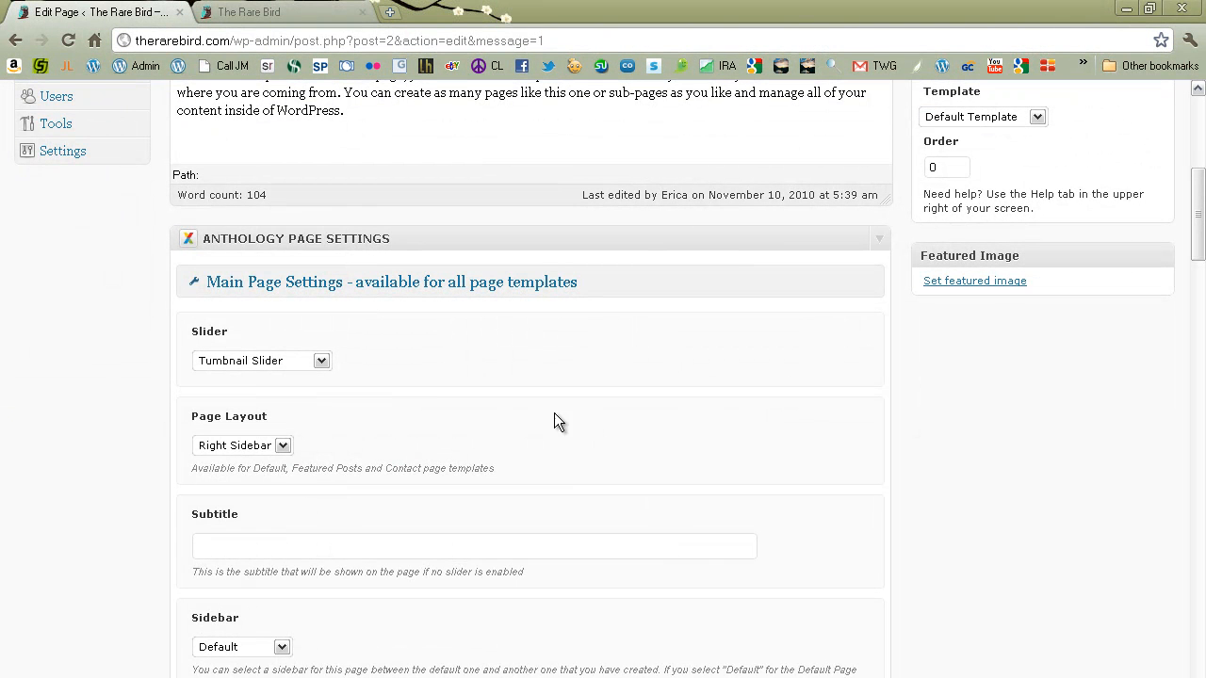
click(283, 447)
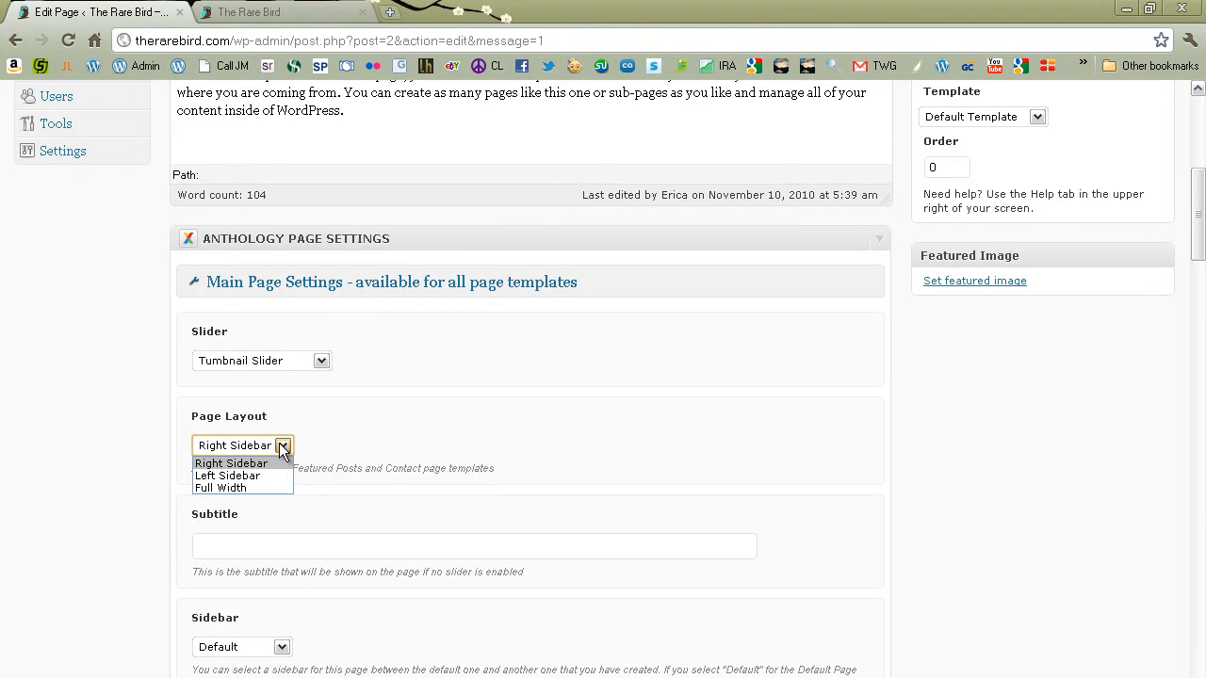
click(281, 447)
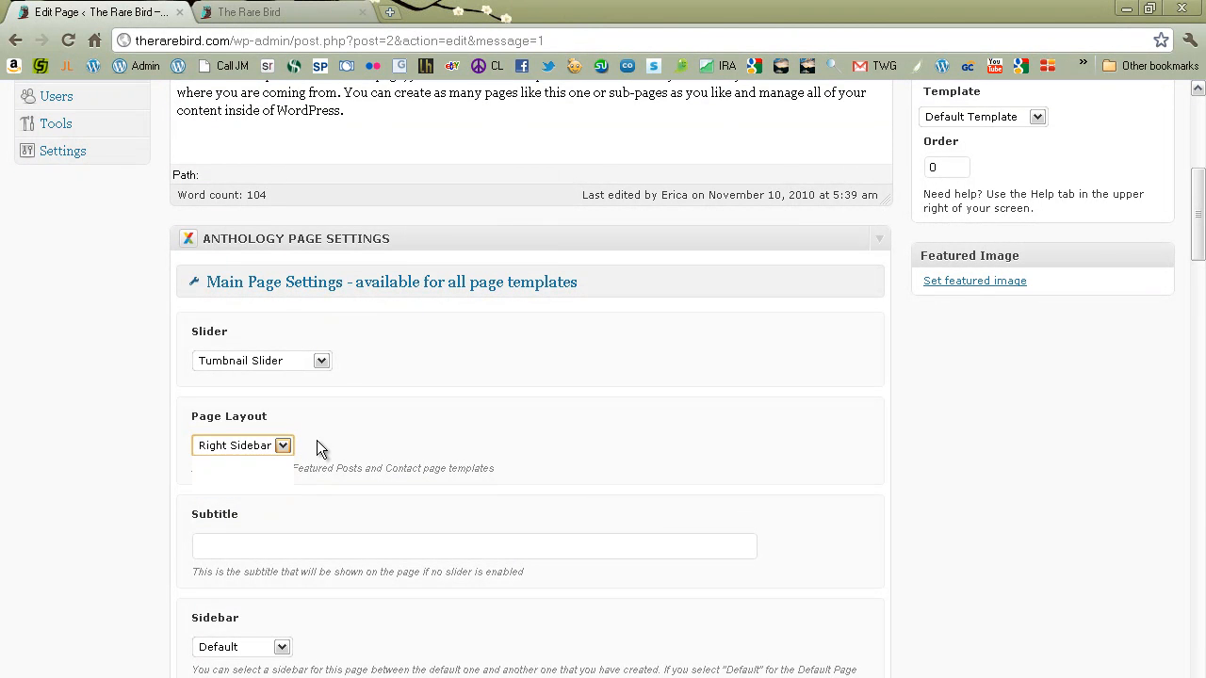
click(325, 367)
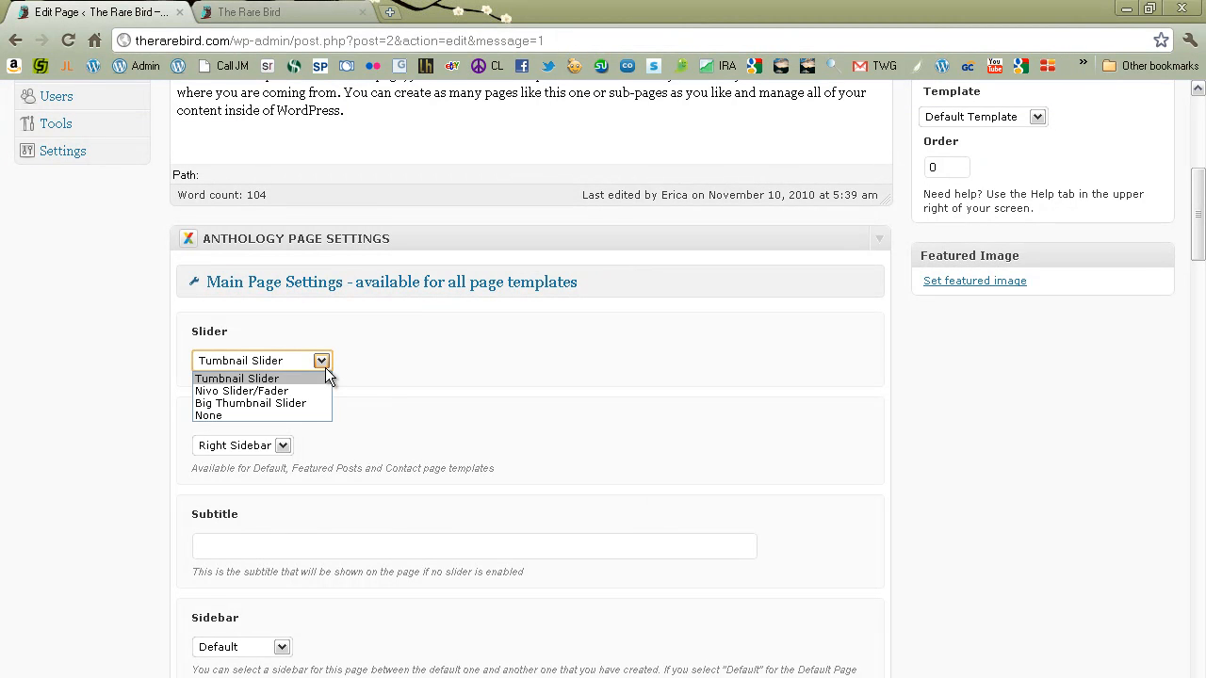
click(325, 368)
Switch to the live Home page and view its image slider below the navigation
click(304, 14)
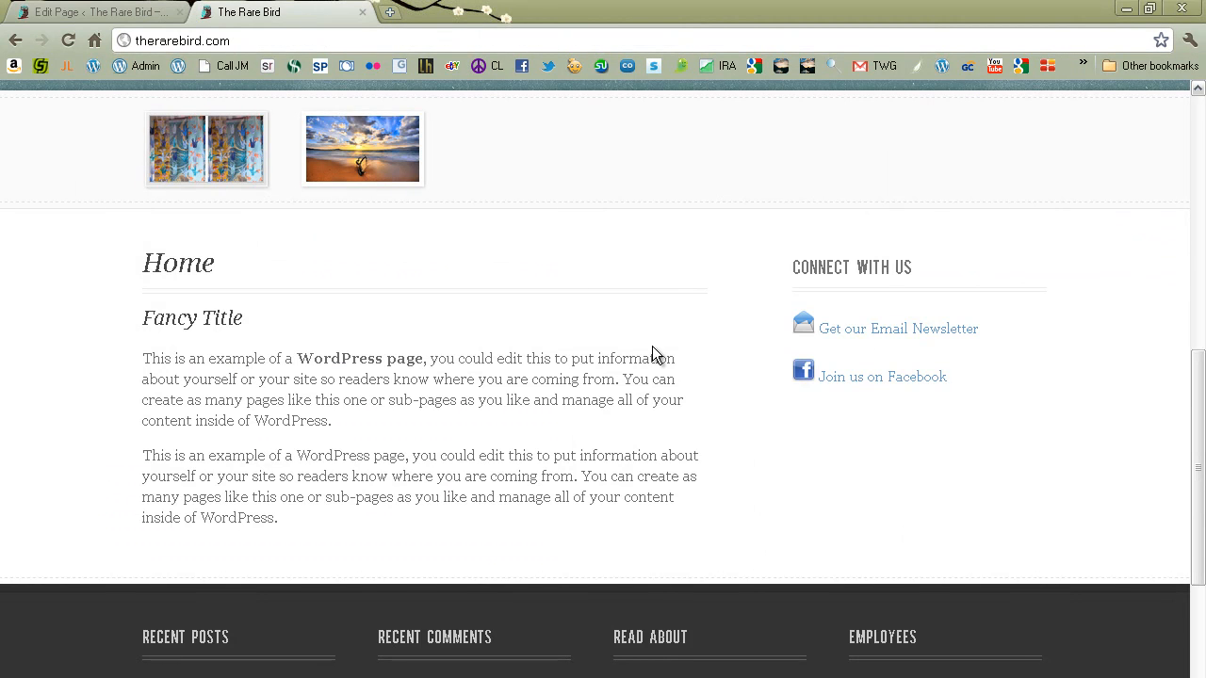
scroll(637, 329, up, 6)
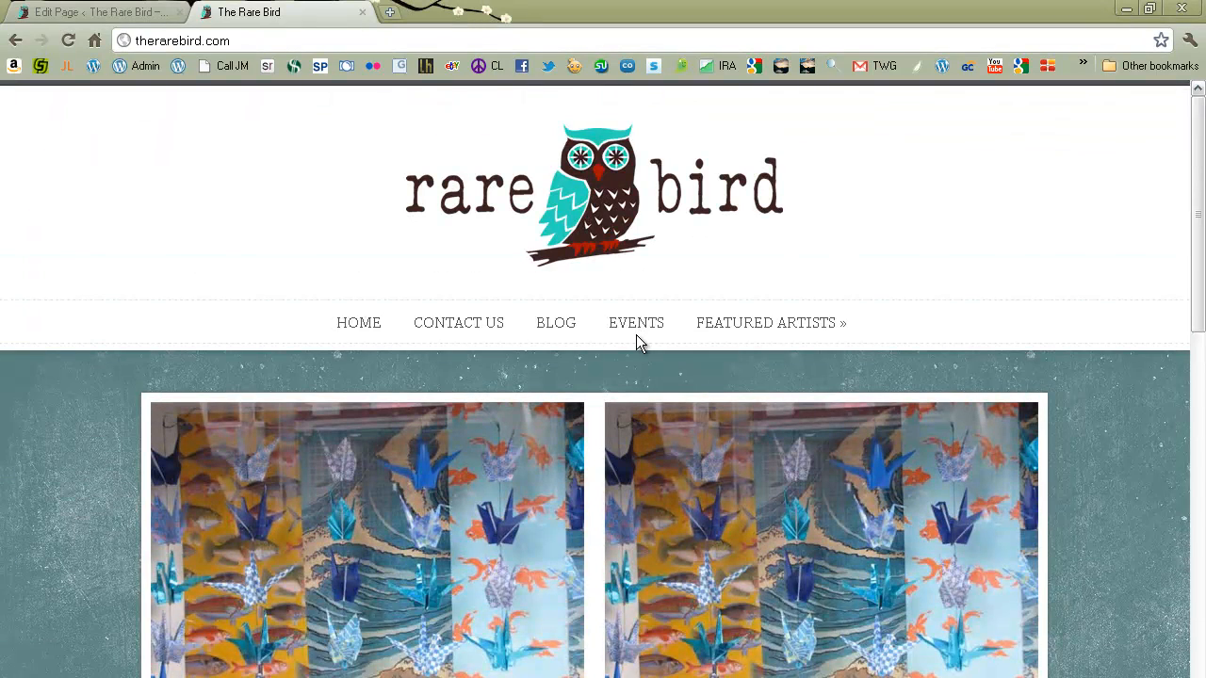
scroll(636, 334, down, 1)
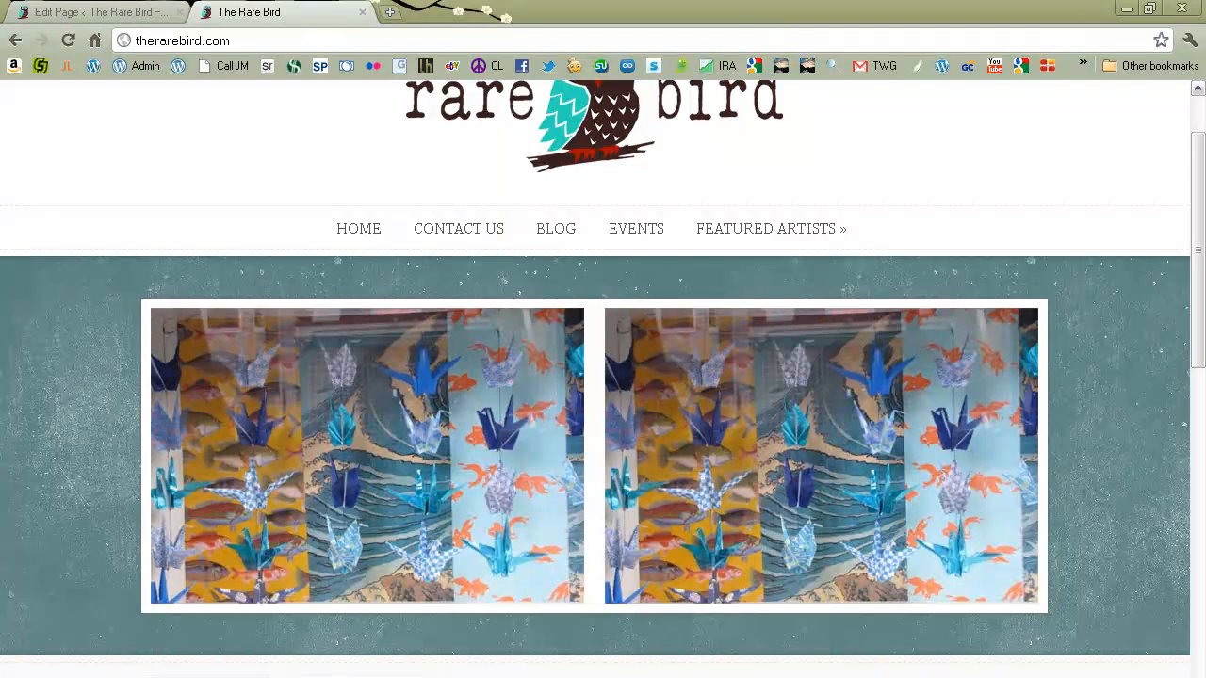
Go back to the Home page's edit screen and review its sidebar, portfolio and custom field settings down to the All in One SEO Pack
click(49, 9)
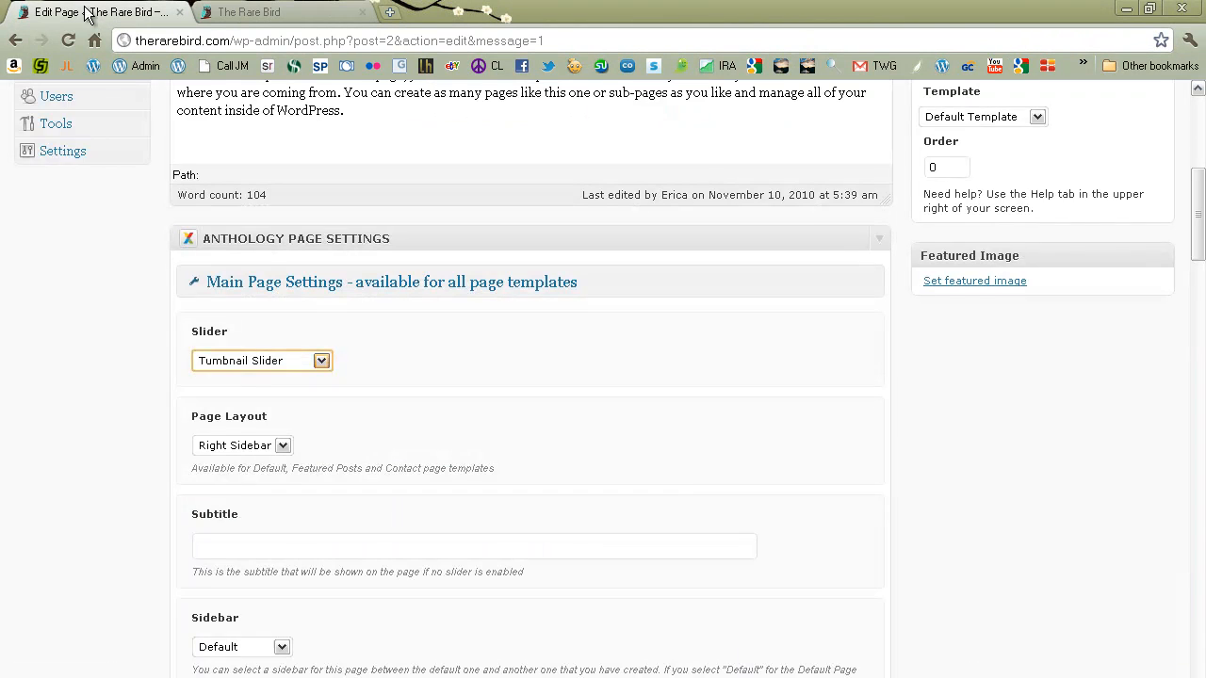
scroll(688, 504, down, 2)
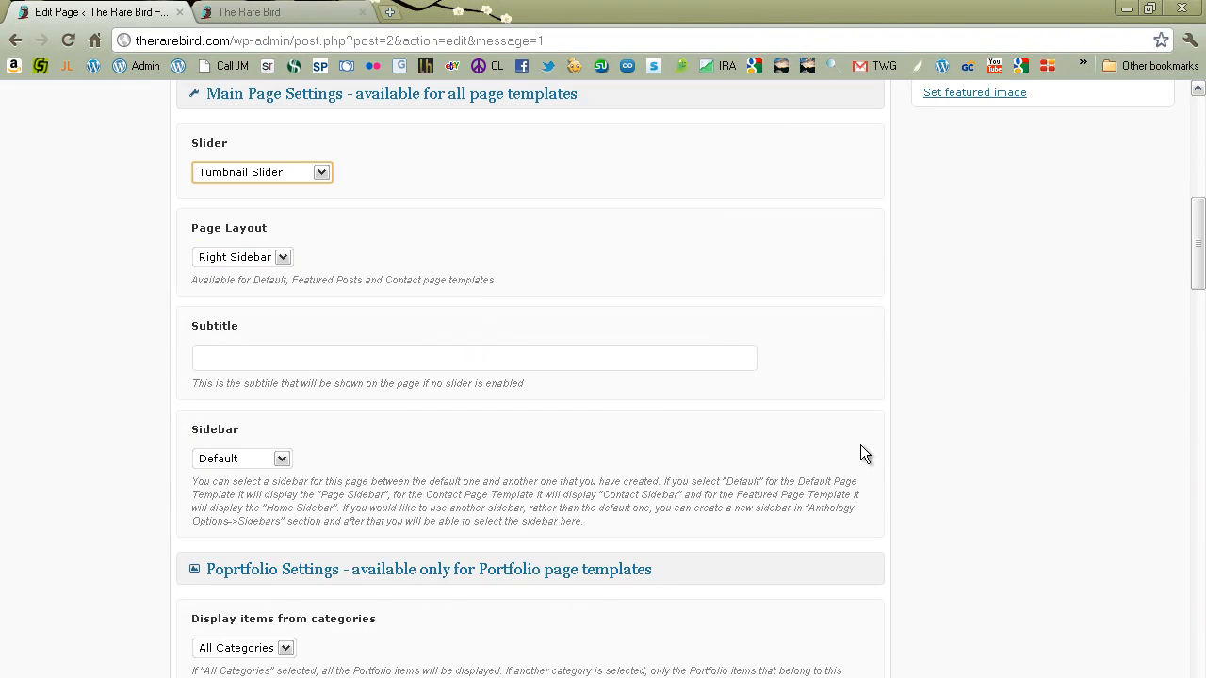
scroll(864, 446, down, 4)
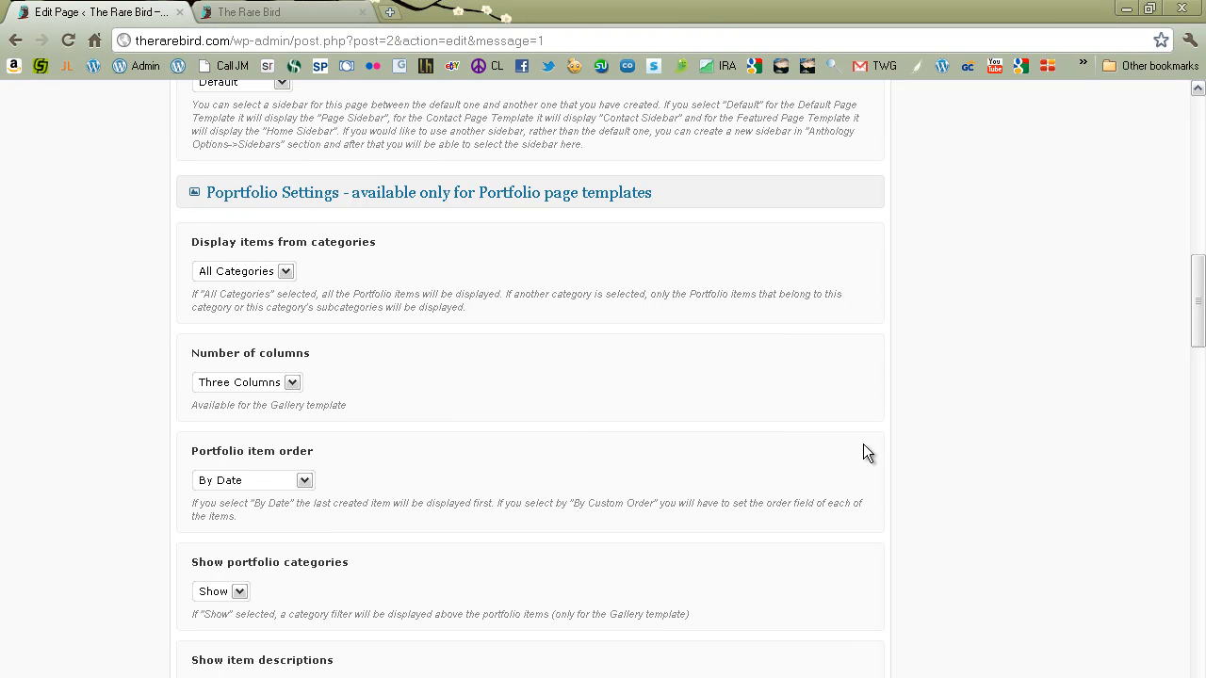
scroll(763, 381, down, 3)
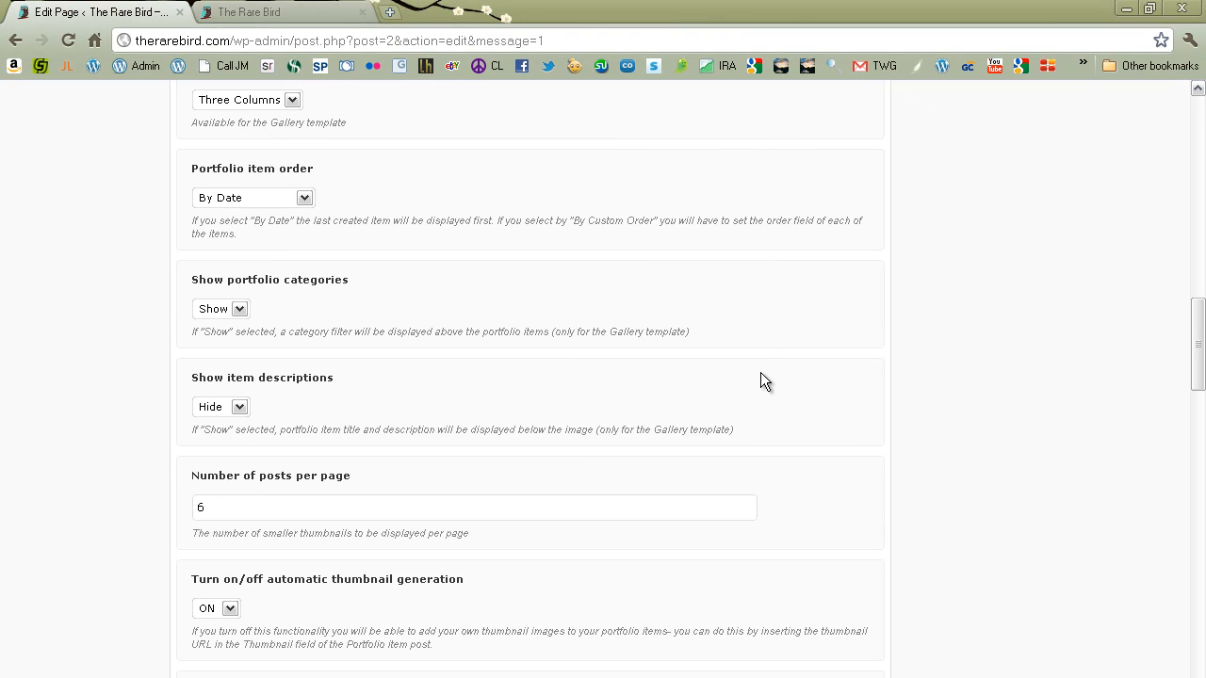
scroll(763, 380, down, 2)
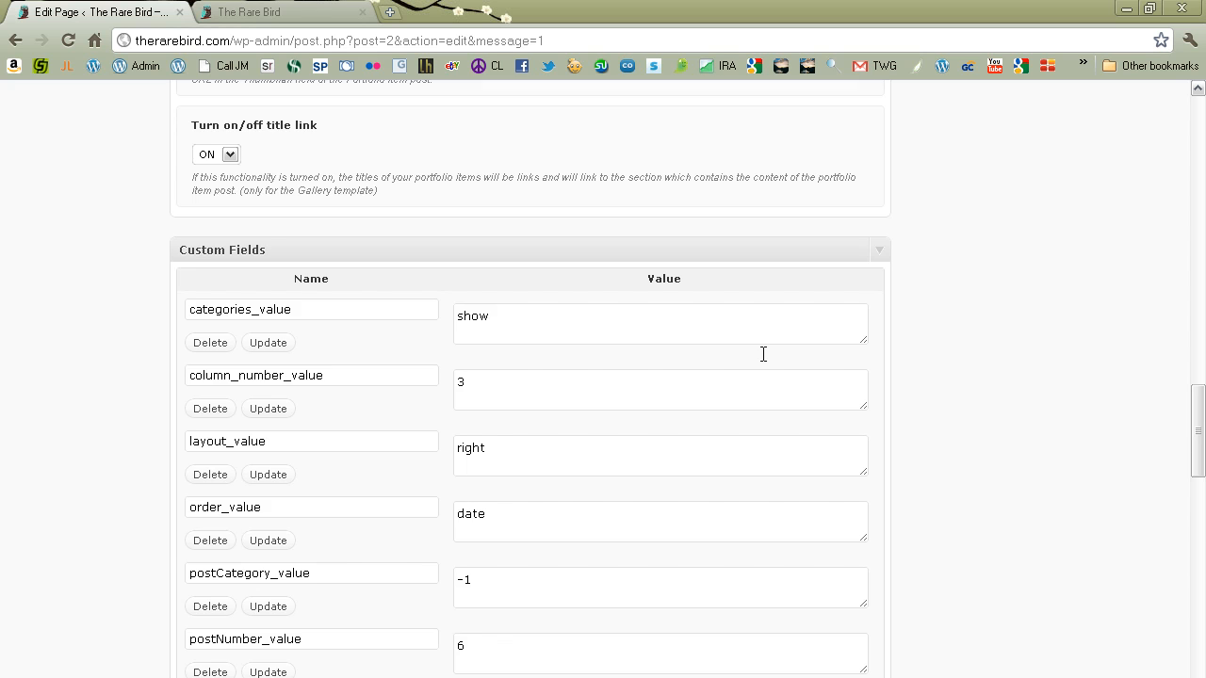
scroll(764, 354, down, 8)
scroll(763, 354, down, 5)
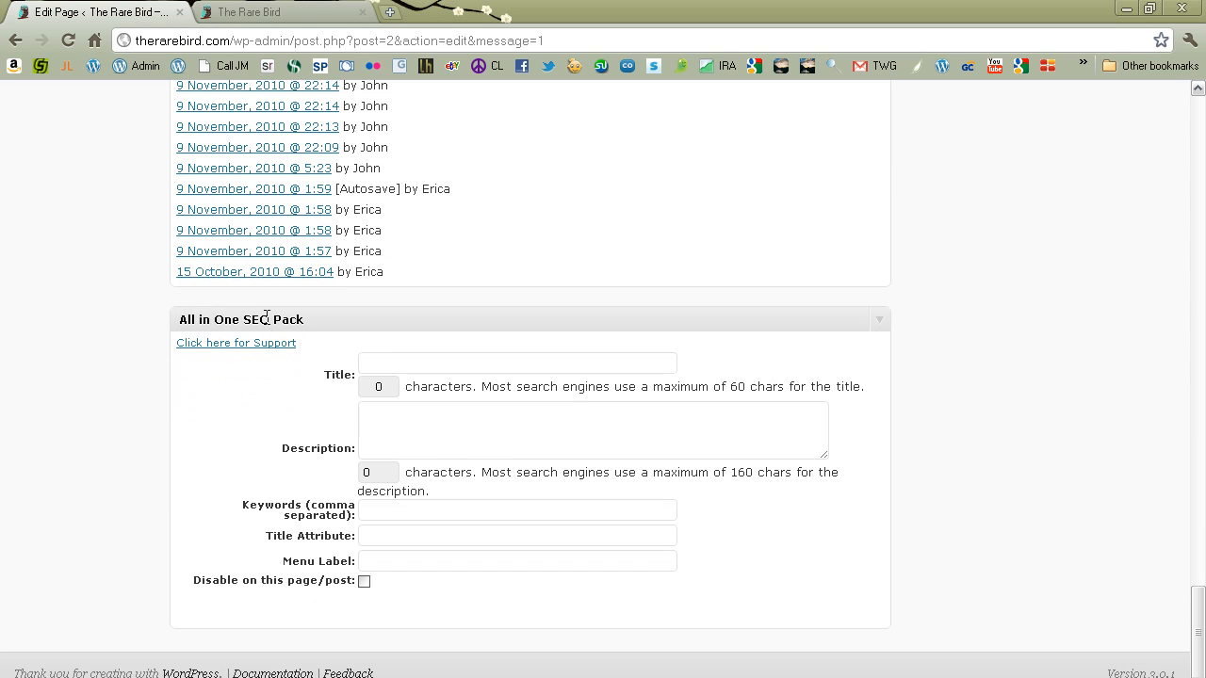
Examine the All in One SEO Pack's Title and Description fields with their character limits, and return to the Home page's content editor
click(417, 354)
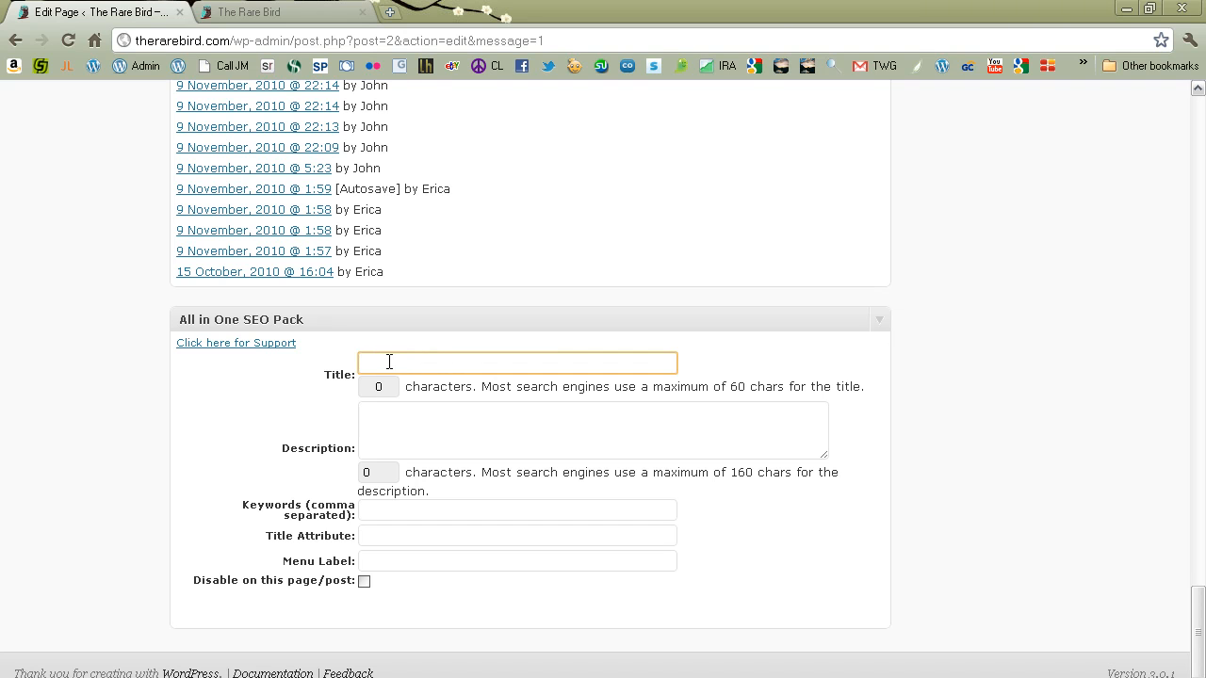
click(404, 433)
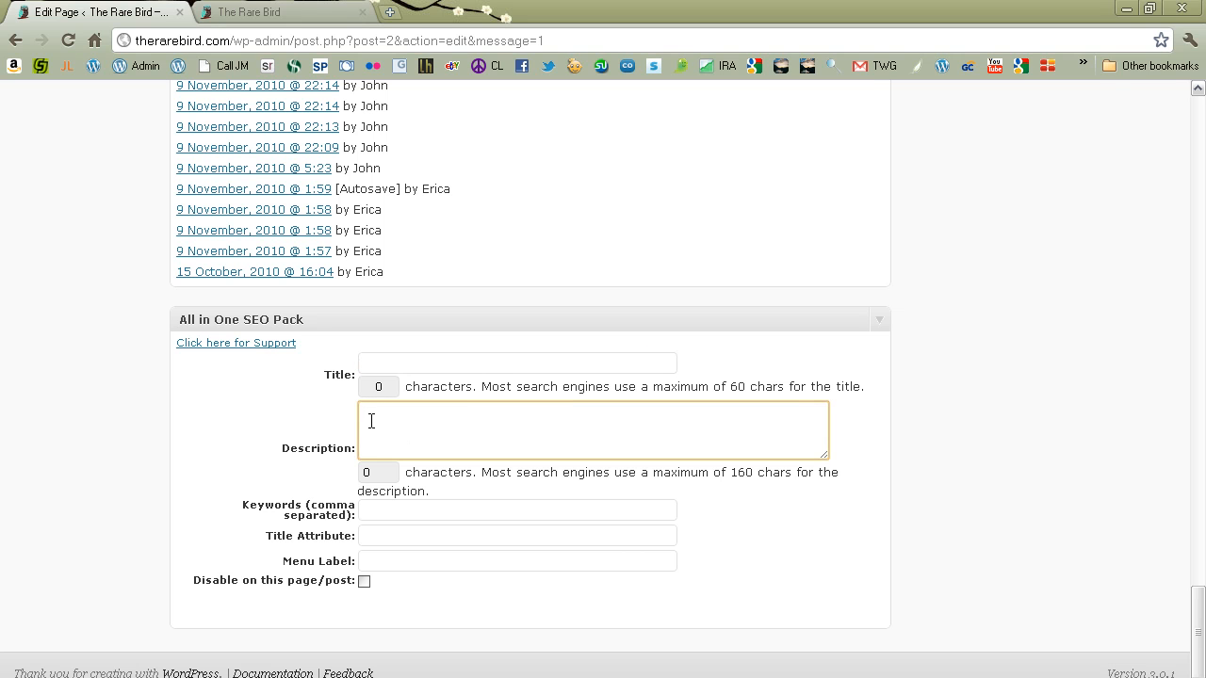
click(382, 365)
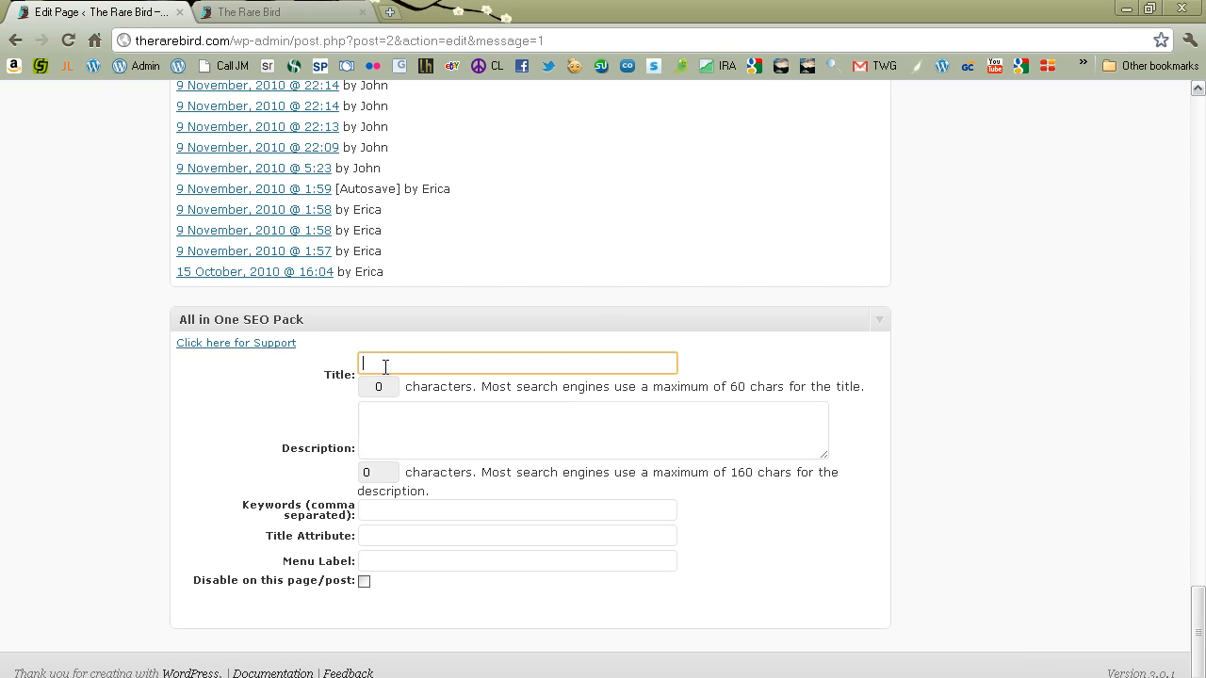
click(413, 424)
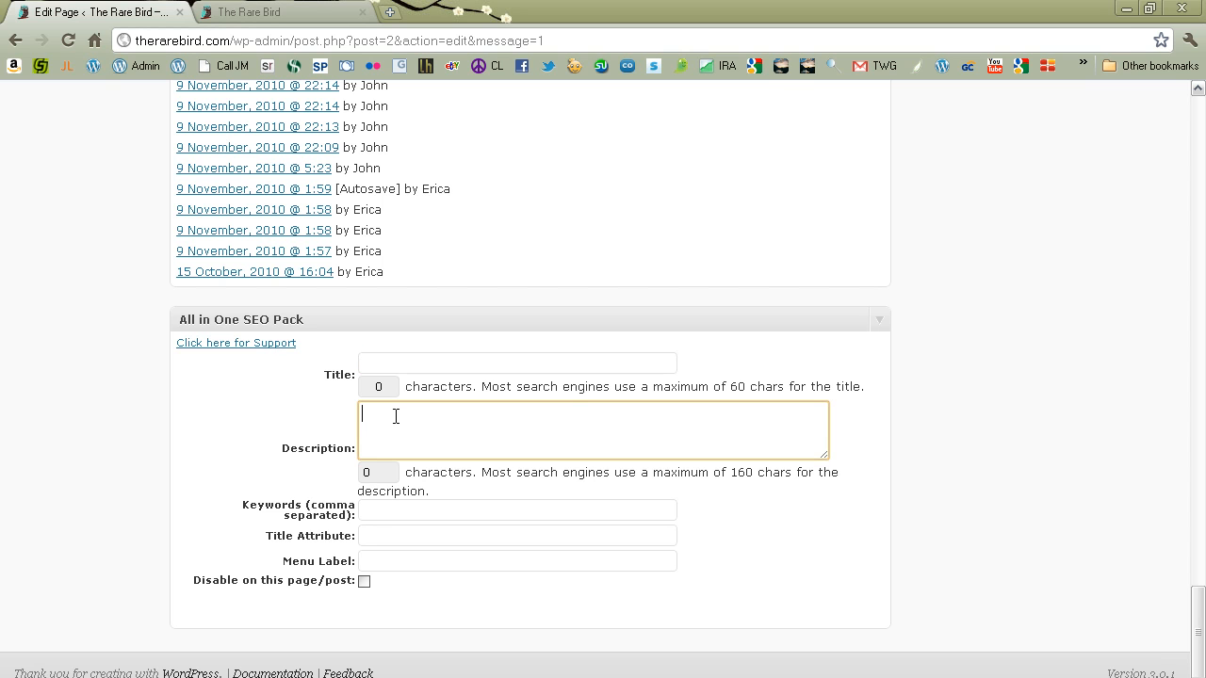
double_click(743, 473)
click(689, 430)
scroll(844, 530, up, 7)
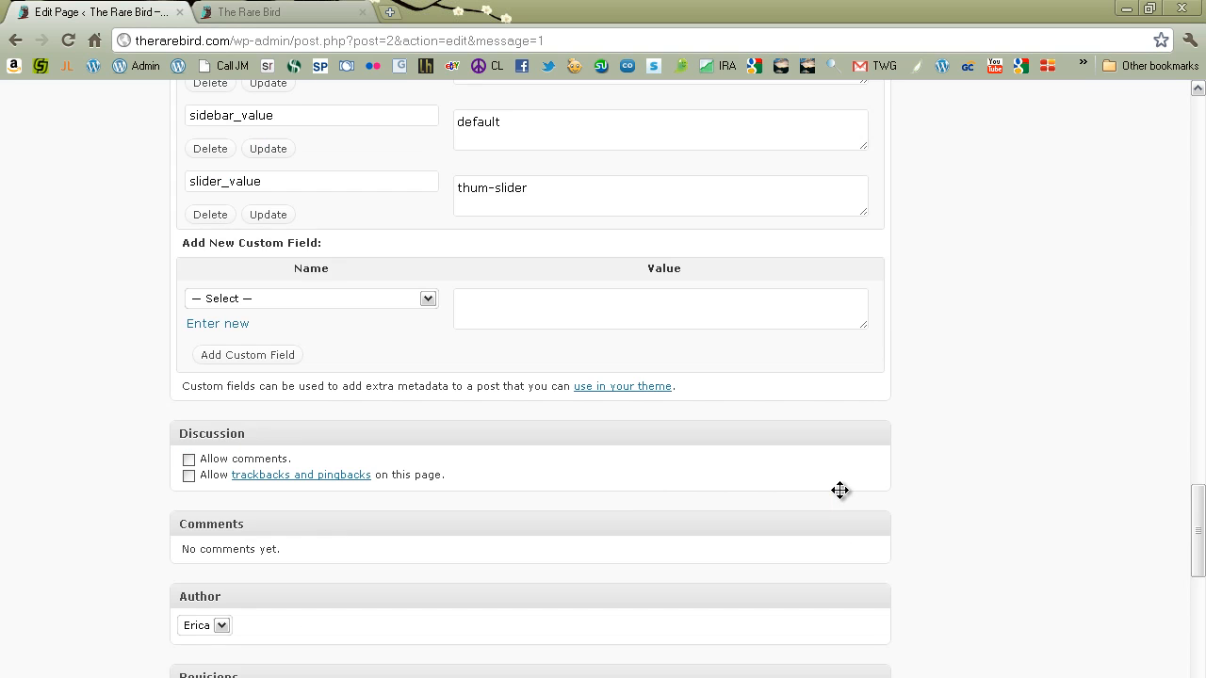
scroll(839, 488, up, 6)
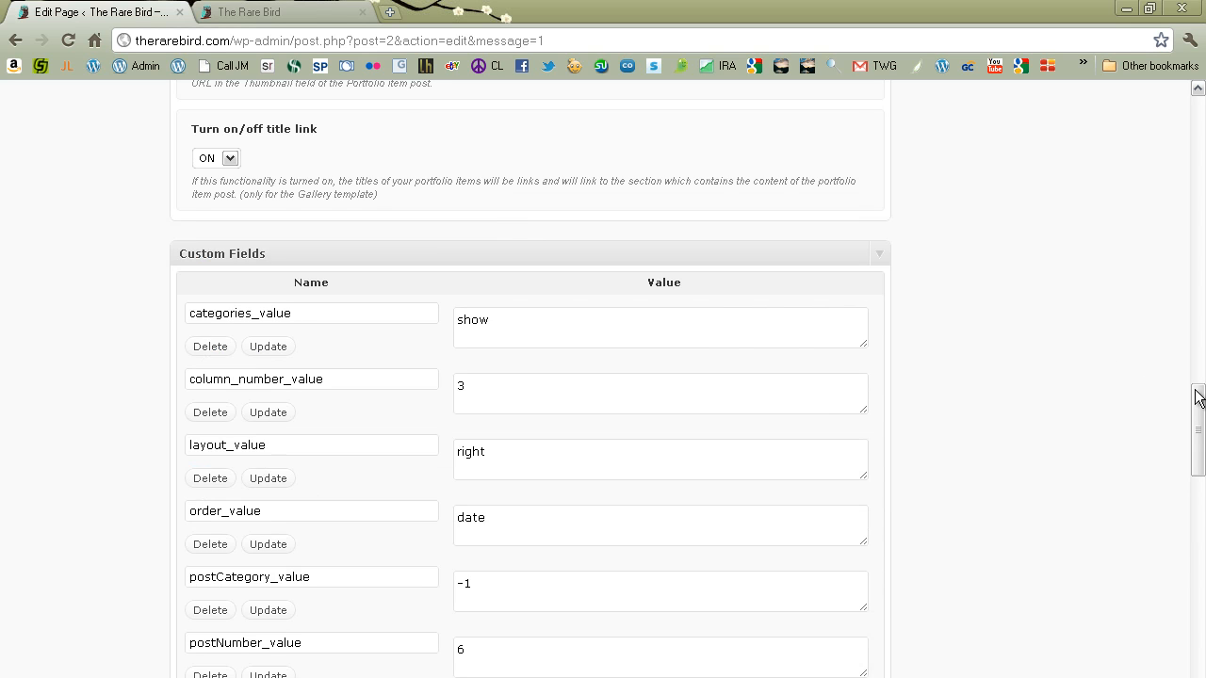
scroll(1204, 213, up, 5)
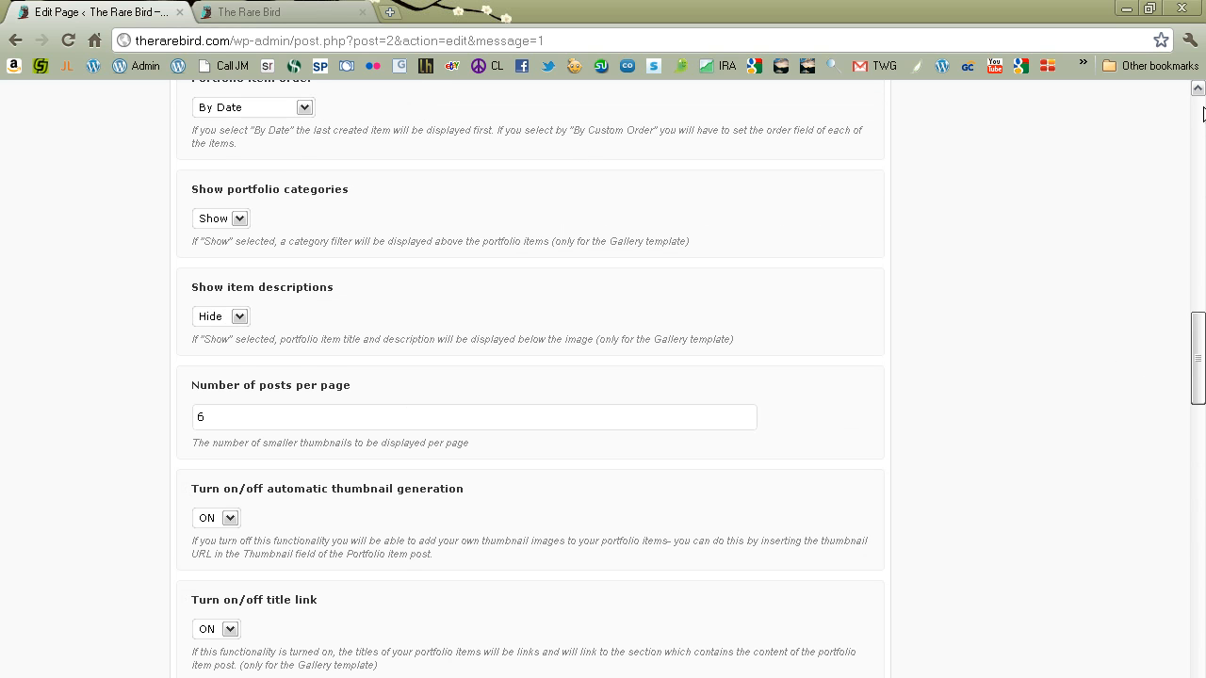
scroll(1203, 110, up, 1)
scroll(1203, 90, up, 15)
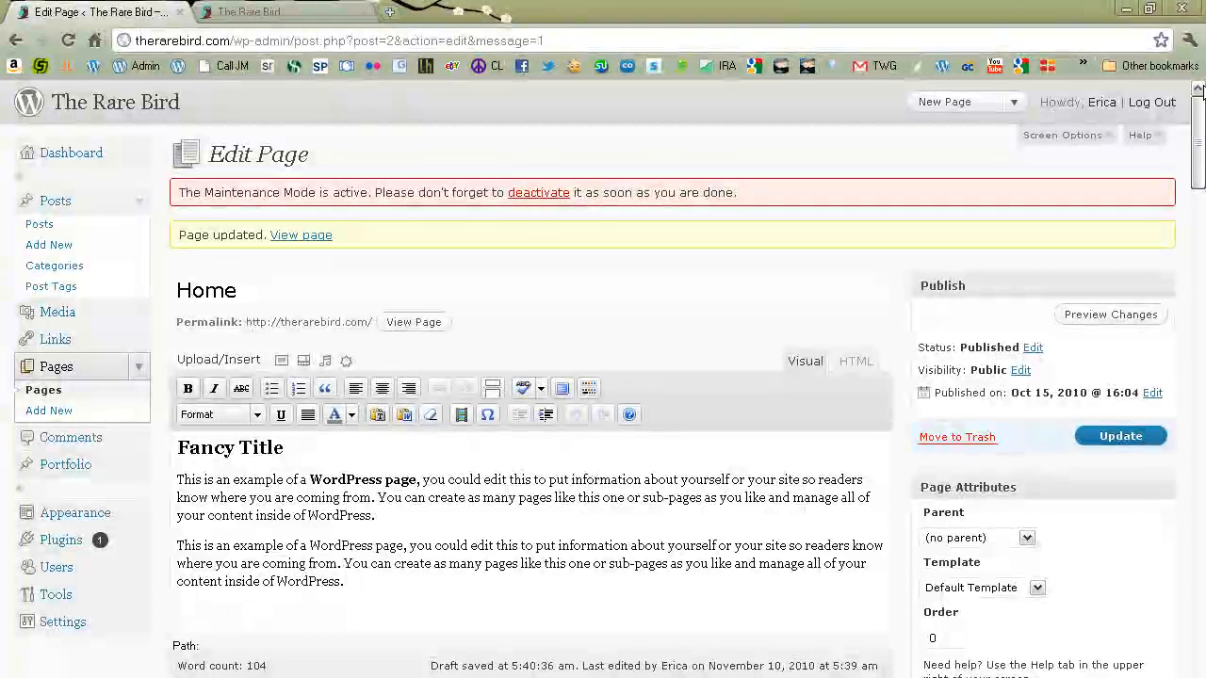